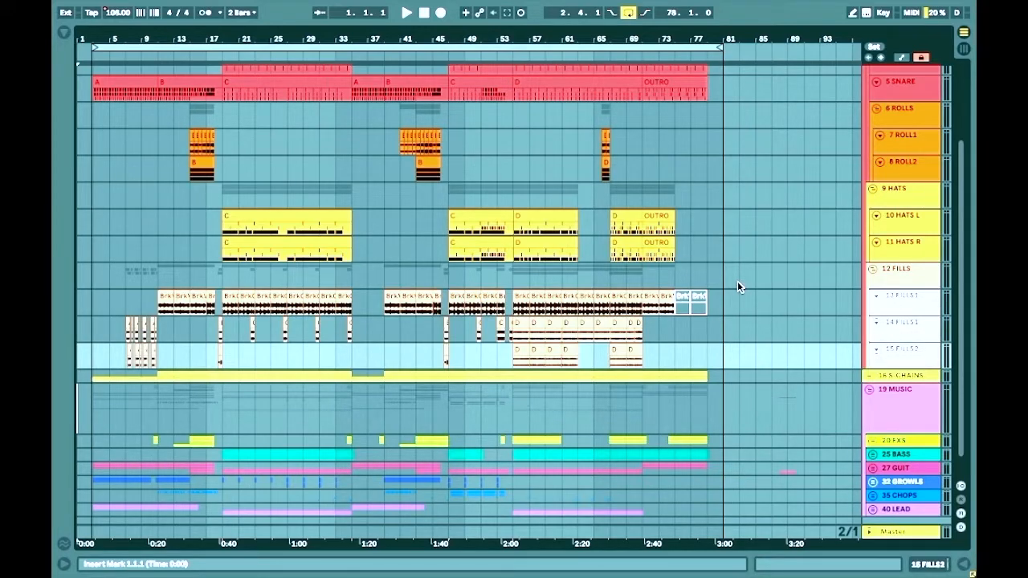
scroll(693, 270, "up", 2)
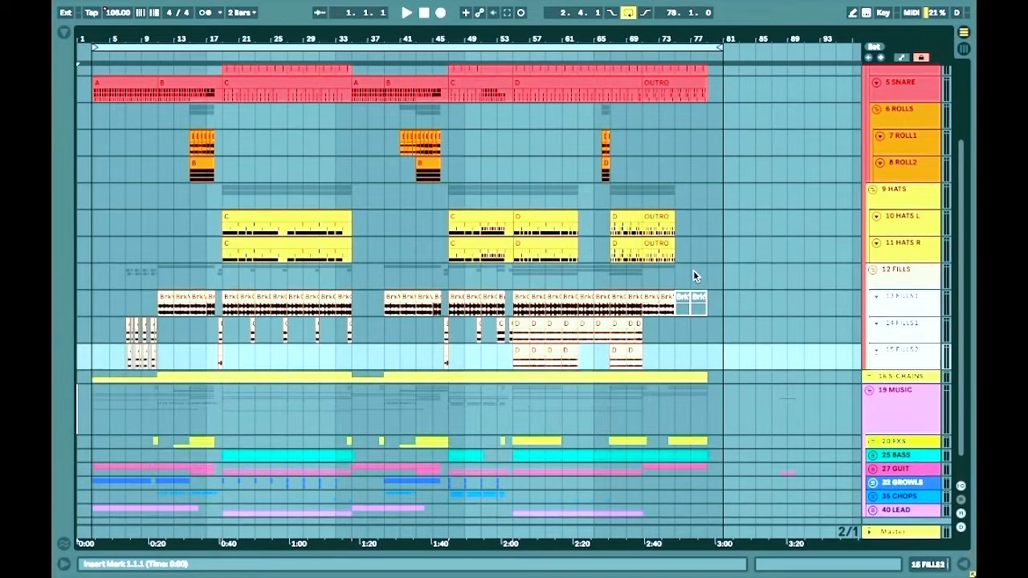
scroll(693, 270, "up", 2)
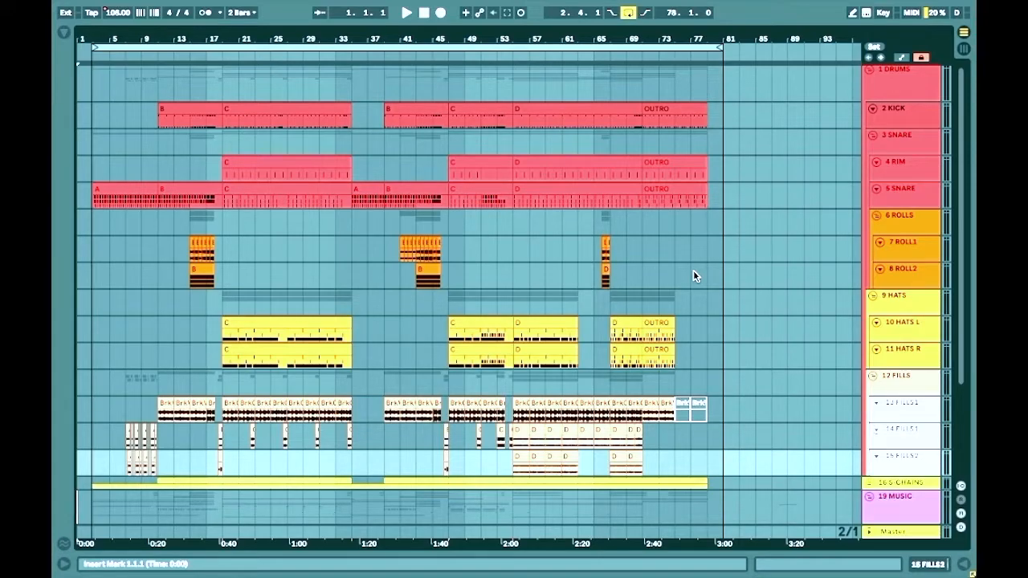
scroll(693, 270, "down", 2)
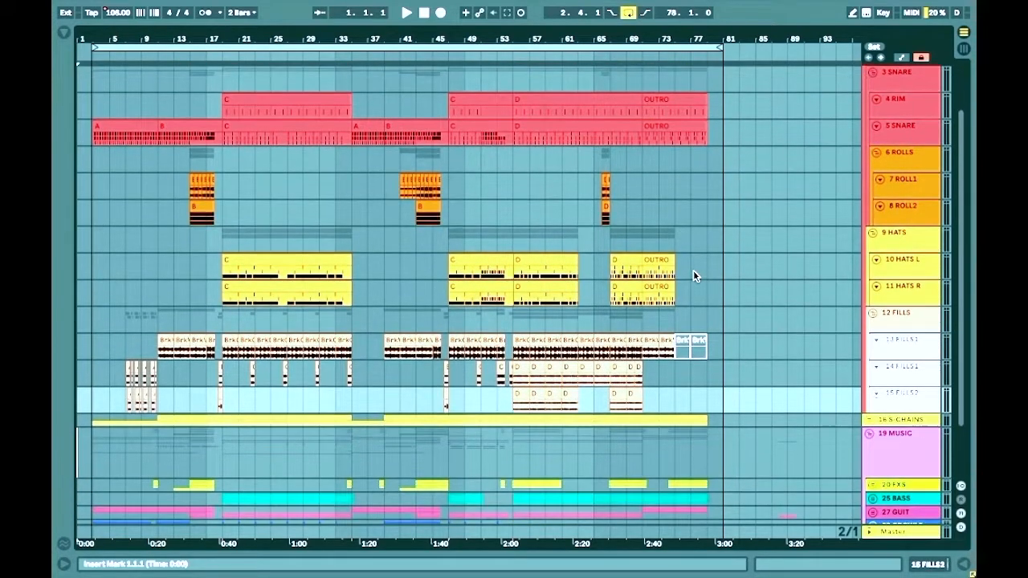
scroll(693, 270, "up", 2)
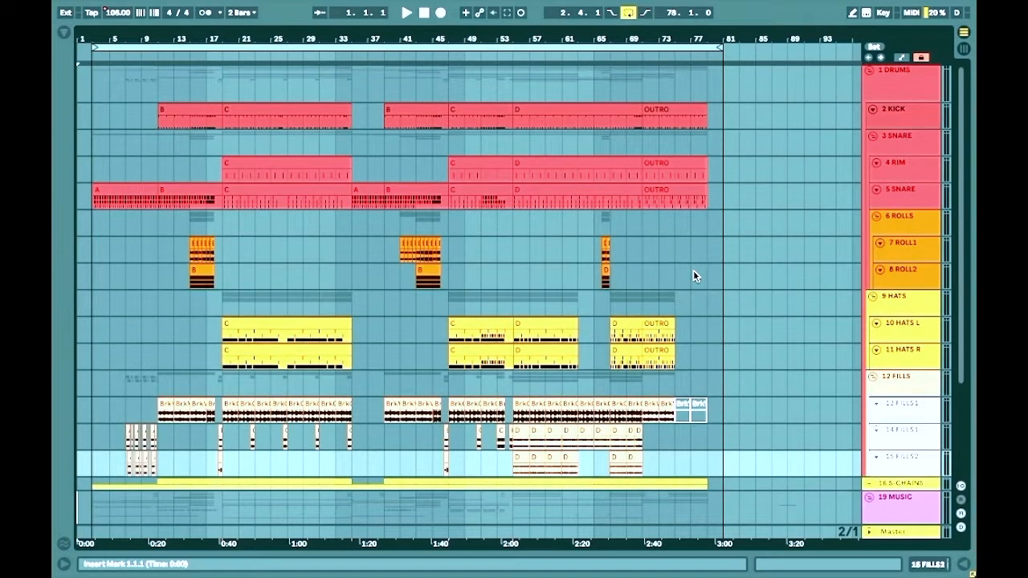
key("Tab")
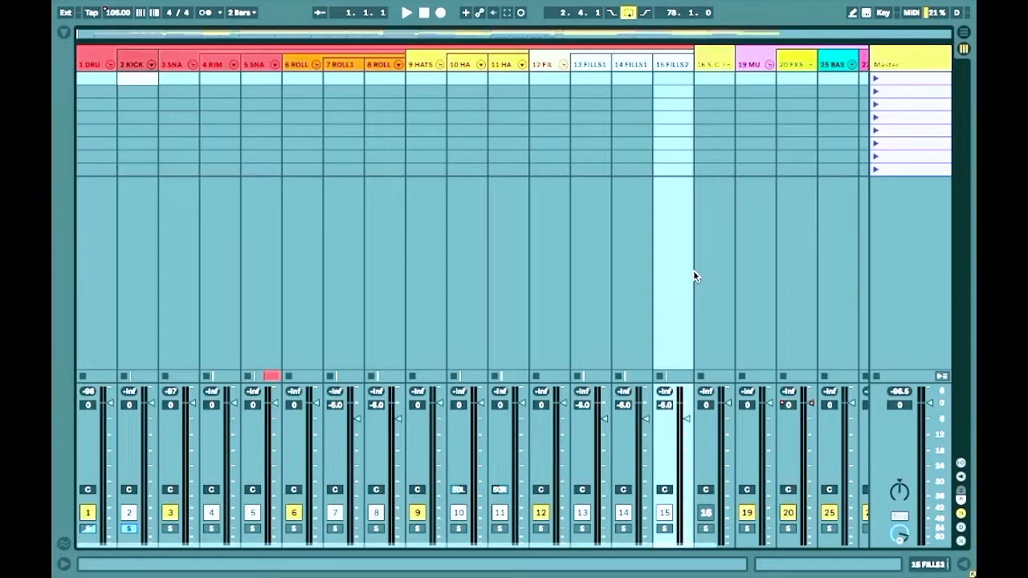
key("Tab")
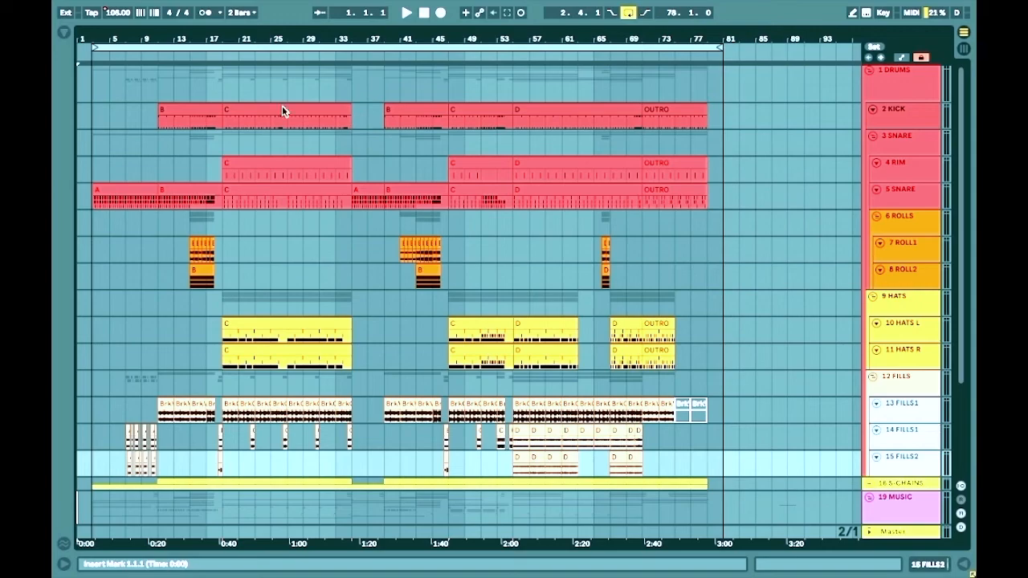
Play the arrangement from bar 19 and expand the kick track's device rack down to its drum pads and Kick1 chain
left_click(223, 79)
key("space")
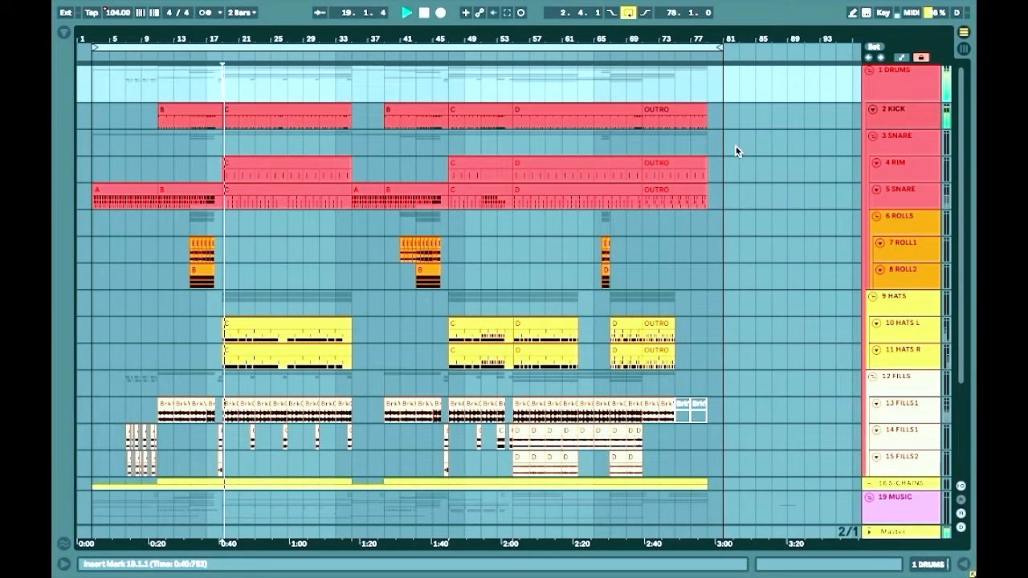
double_click(899, 114)
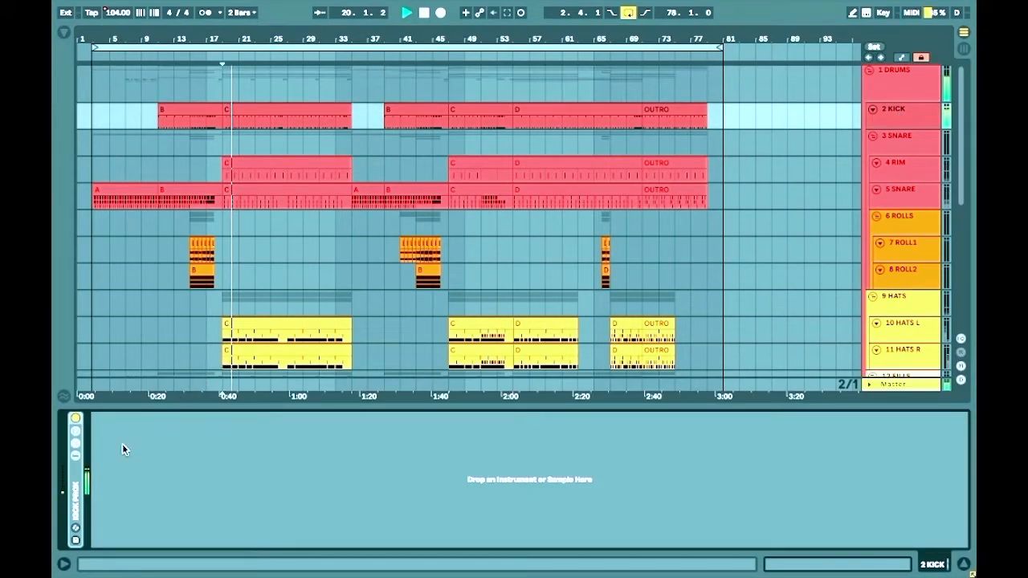
left_click(70, 461)
left_click(96, 432)
left_click(96, 432)
left_click(94, 454)
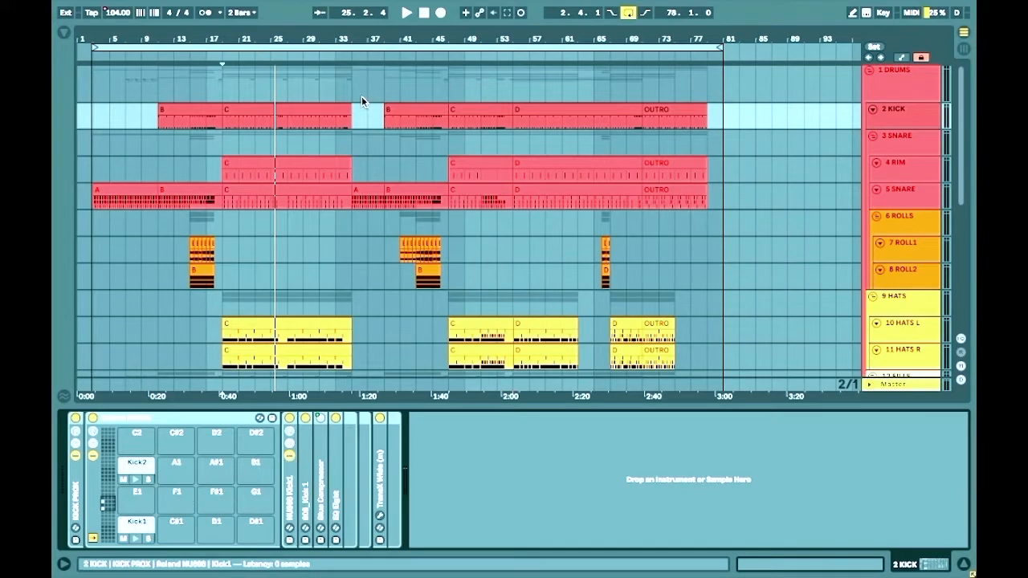
Open the kick track's first C clip and examine its full note pattern and velocities from the clip's start
double_click(318, 111)
left_click(329, 454)
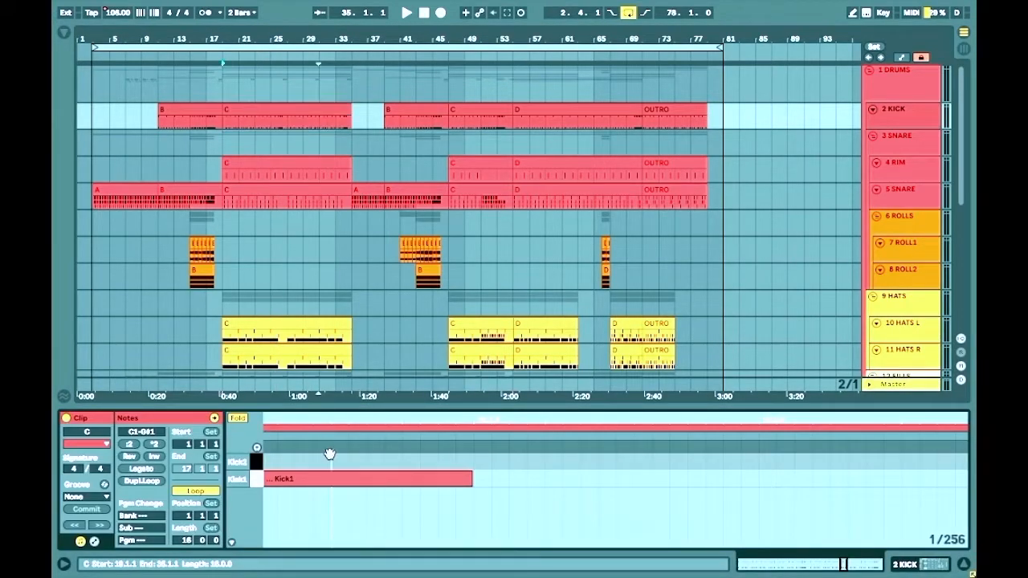
key("minus")
key("minus")
key("minus")
key("minus")
key("minus")
key("minus")
key("minus")
key("minus")
key("minus")
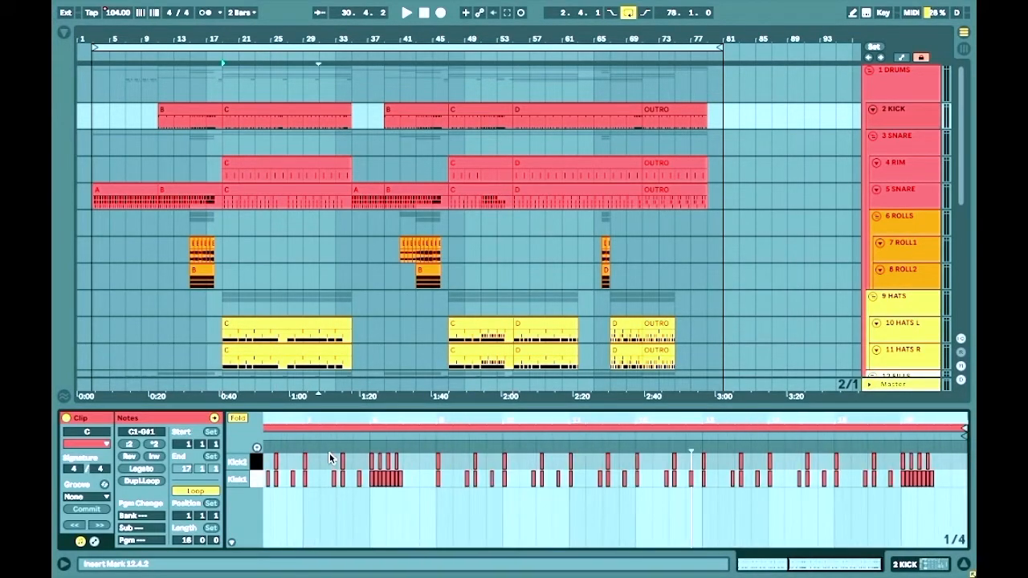
left_click(231, 542)
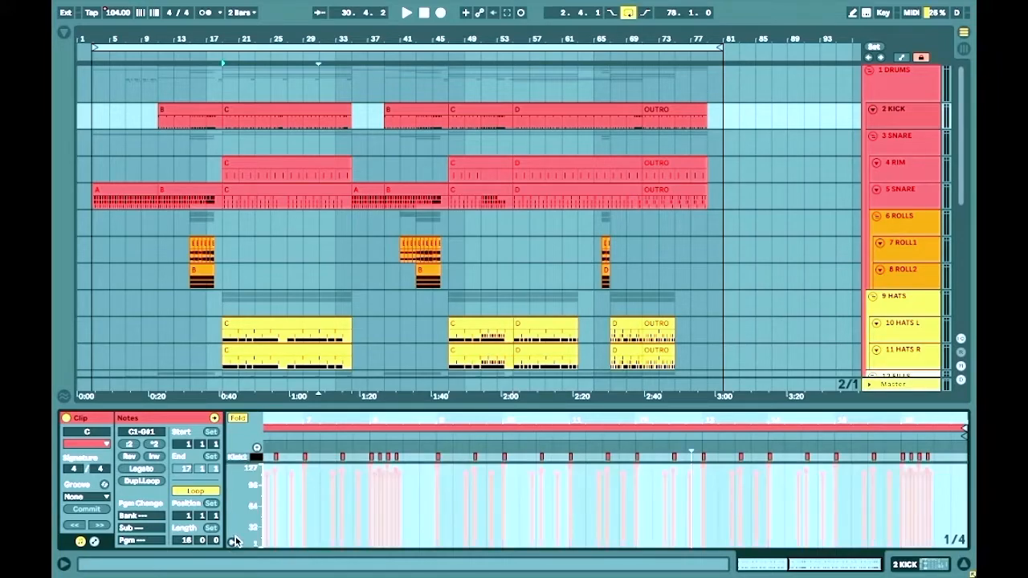
scroll(360, 495, "left", 8)
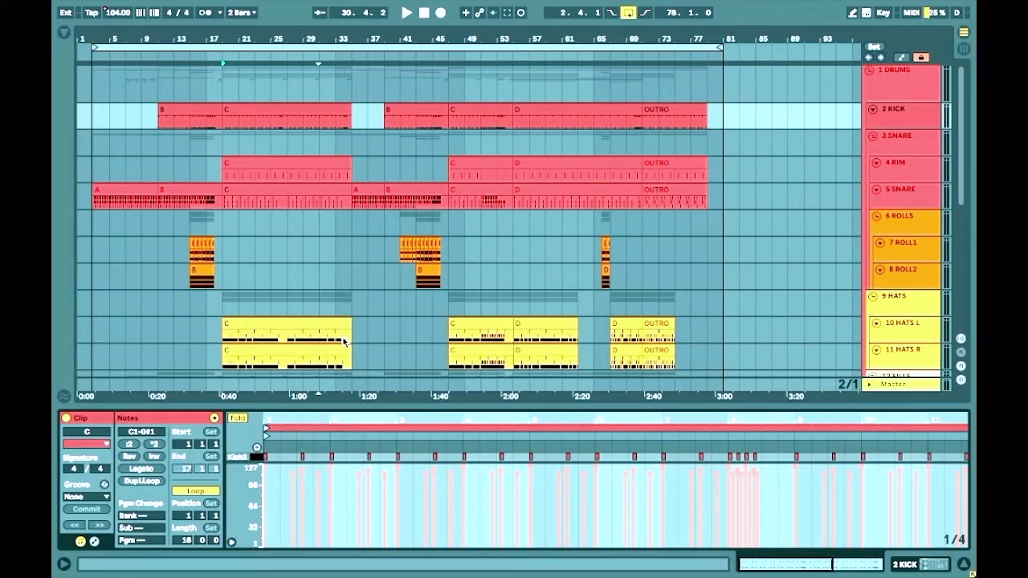
Hide the clip details and solo the snare group in the mixer instead of the kick
left_click(321, 114)
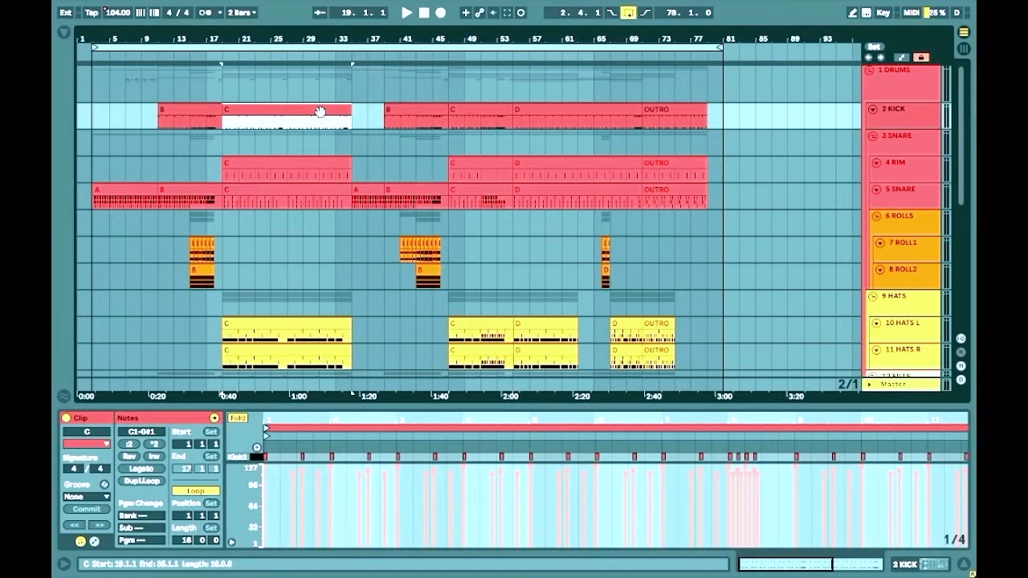
key("ctrl+alt+l")
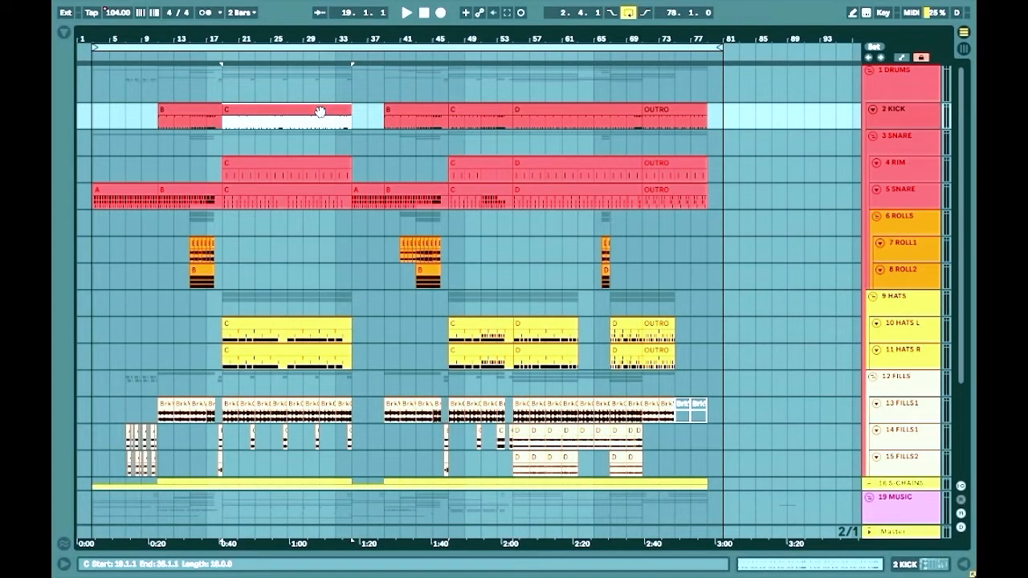
key("Tab")
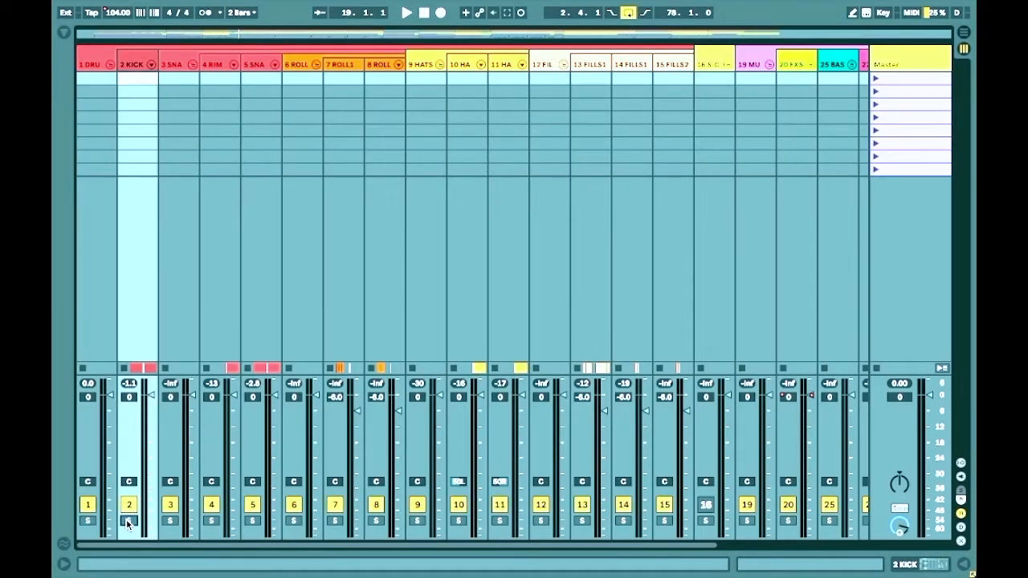
left_click(170, 521)
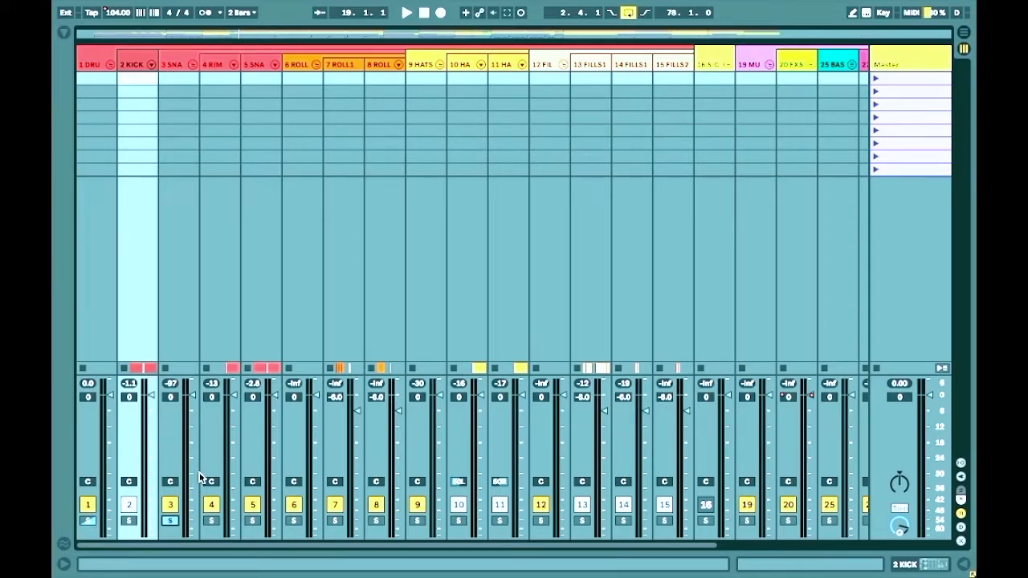
key("Tab")
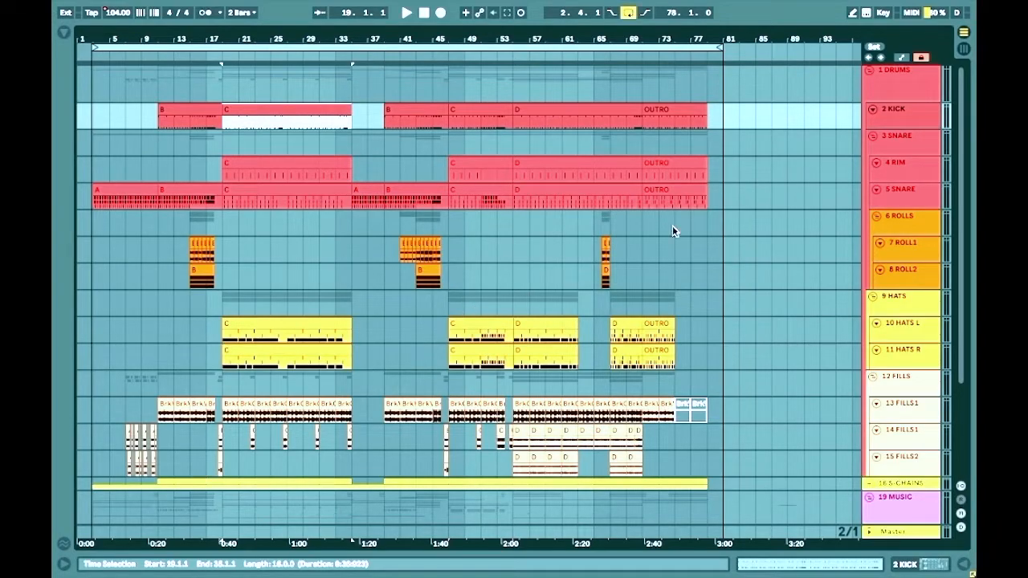
Expand the snare group's device rack and examine the Eerie Thick Pre and Eerie Drumbuss Snare settings, collapsing each device again
double_click(900, 148)
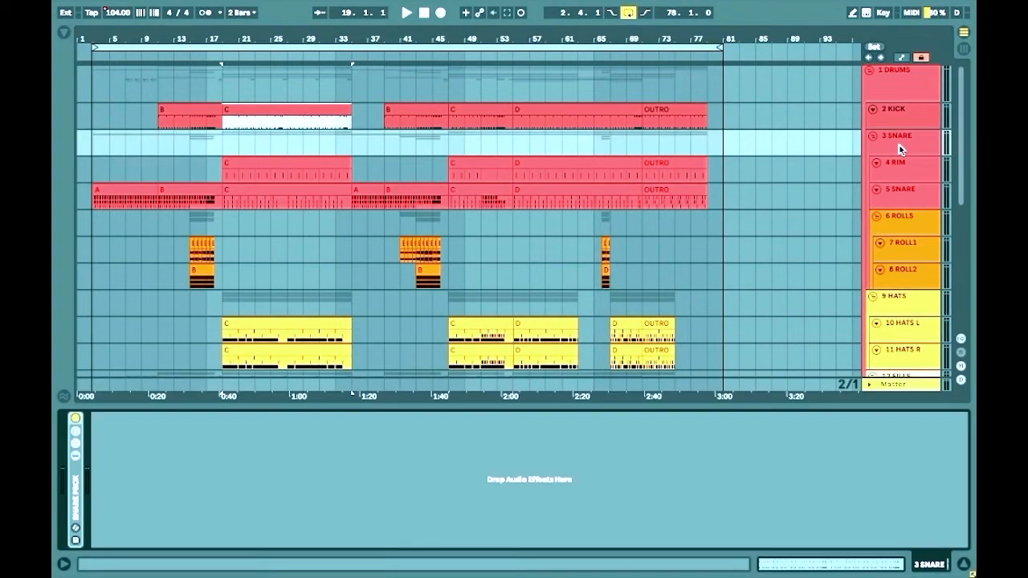
left_click(75, 444)
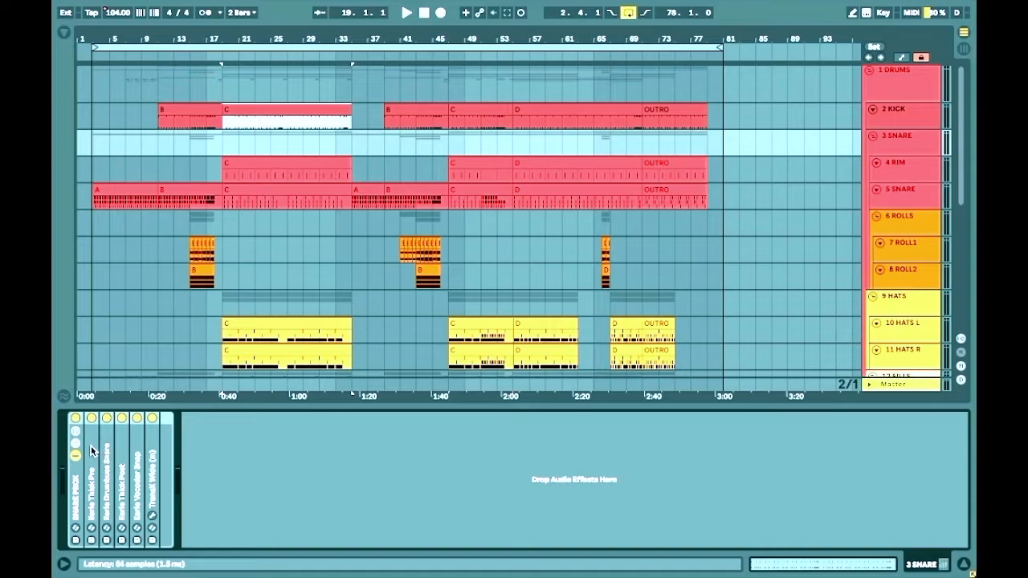
double_click(91, 446)
double_click(129, 419)
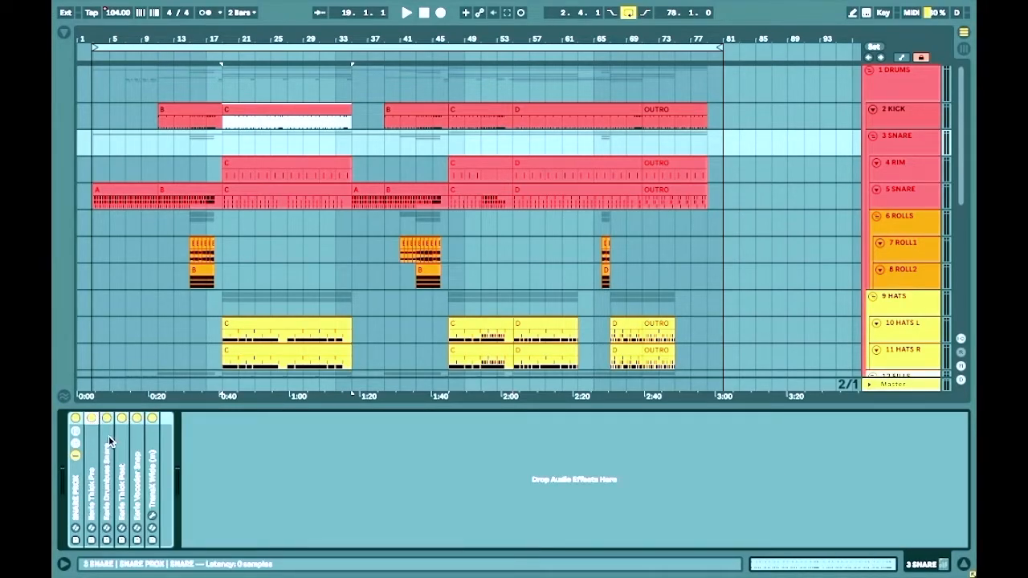
double_click(109, 435)
double_click(142, 418)
double_click(107, 436)
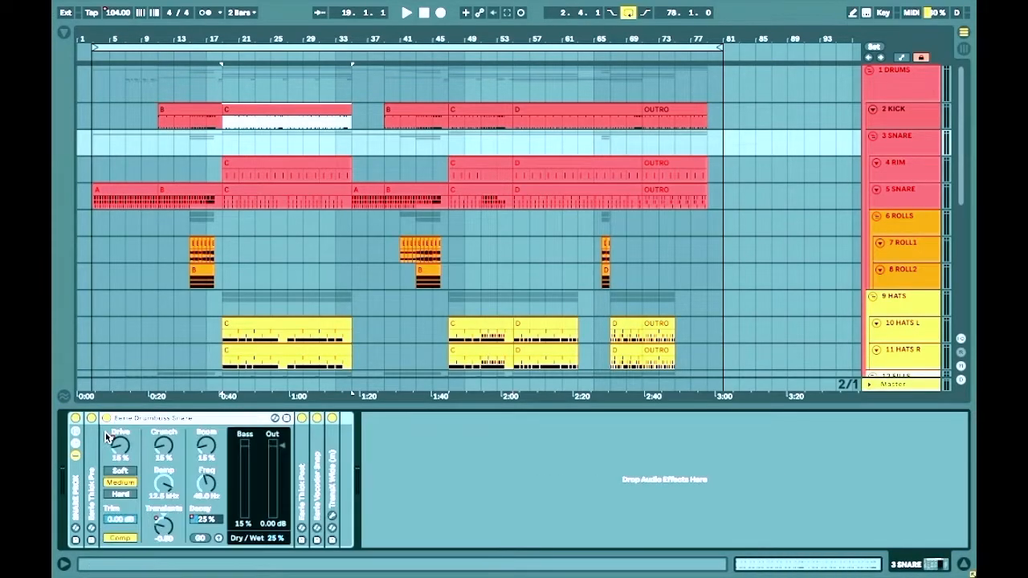
double_click(138, 418)
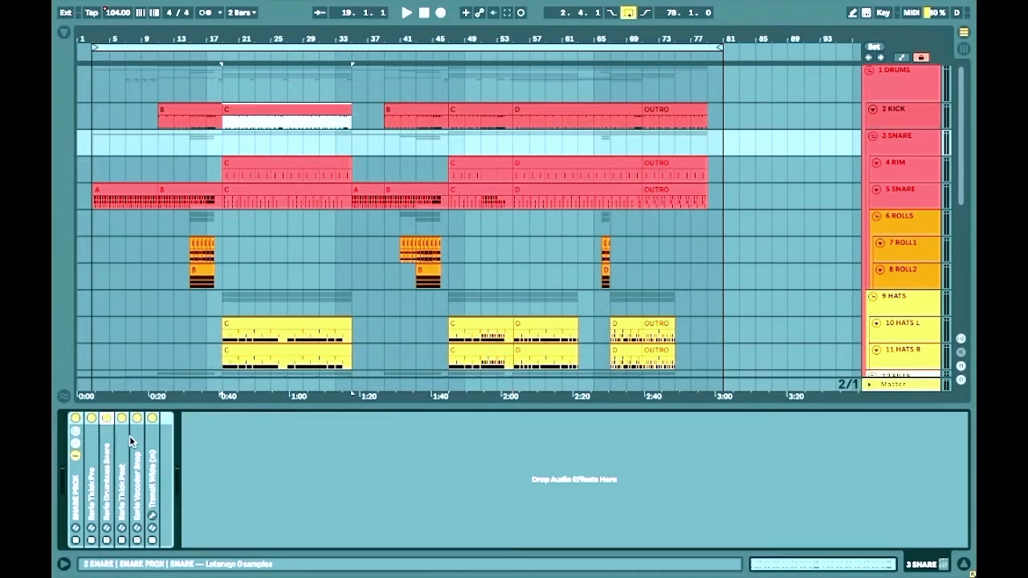
Examine the snare group's Eerie Thick Post, Eerie Vocoder Snap and Trans-X Wide settings, closing each one again
double_click(125, 439)
double_click(160, 424)
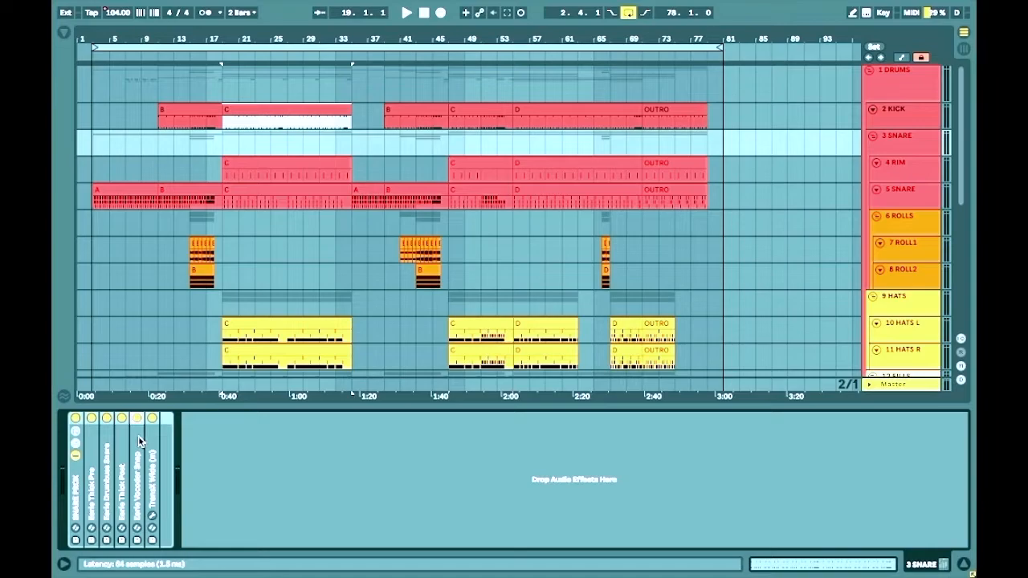
double_click(139, 440)
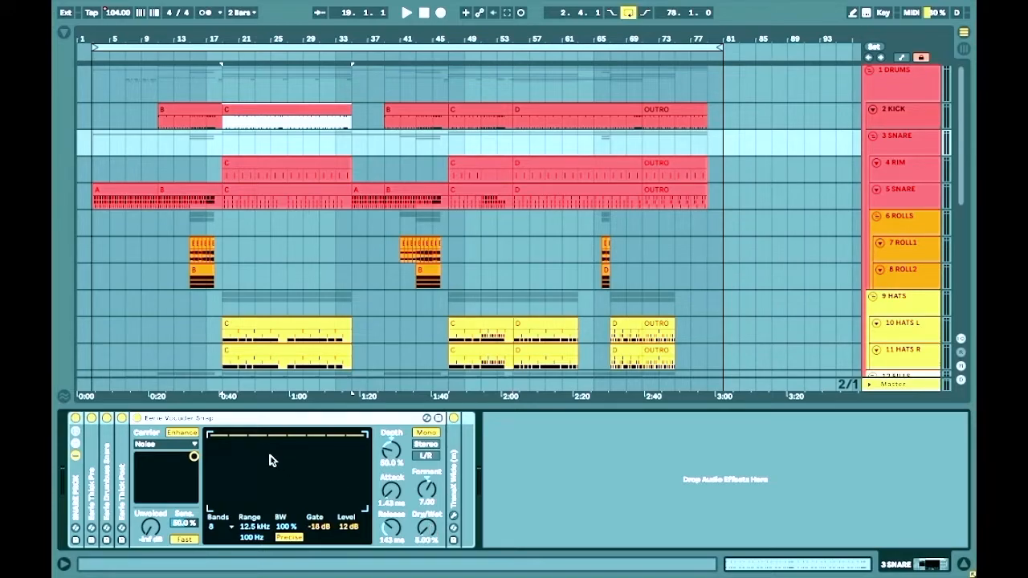
double_click(254, 421)
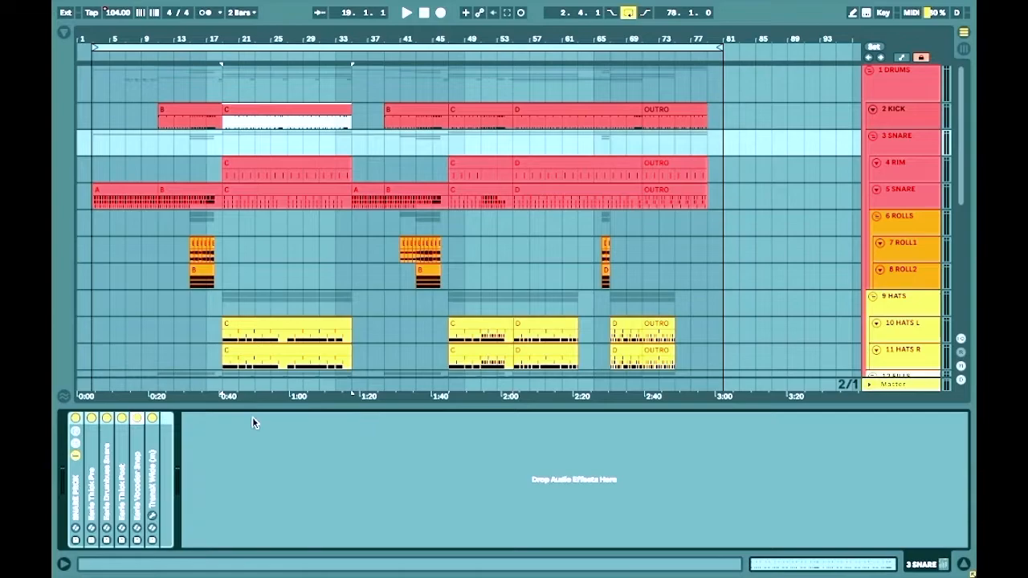
left_click(152, 517)
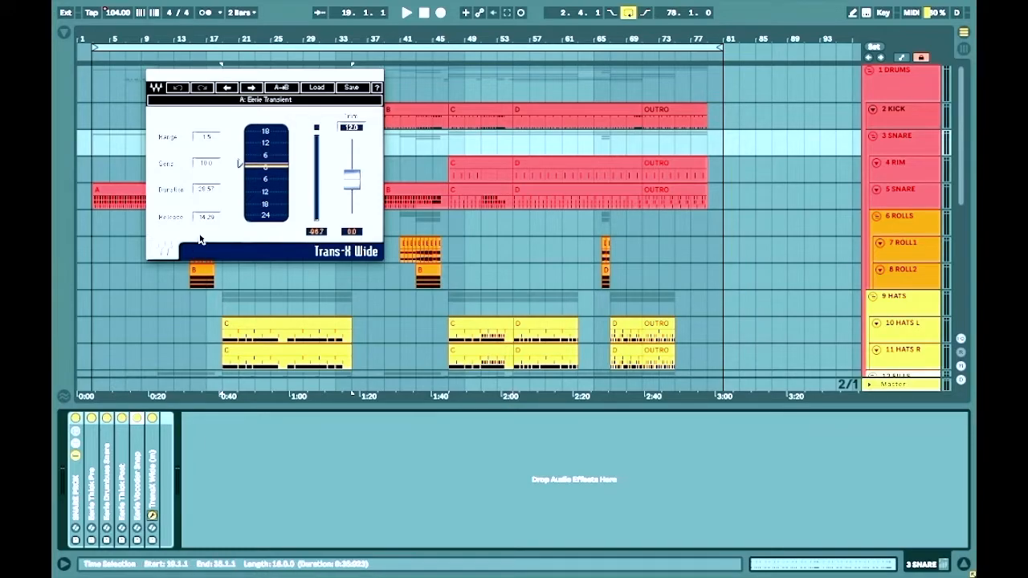
left_click(154, 76)
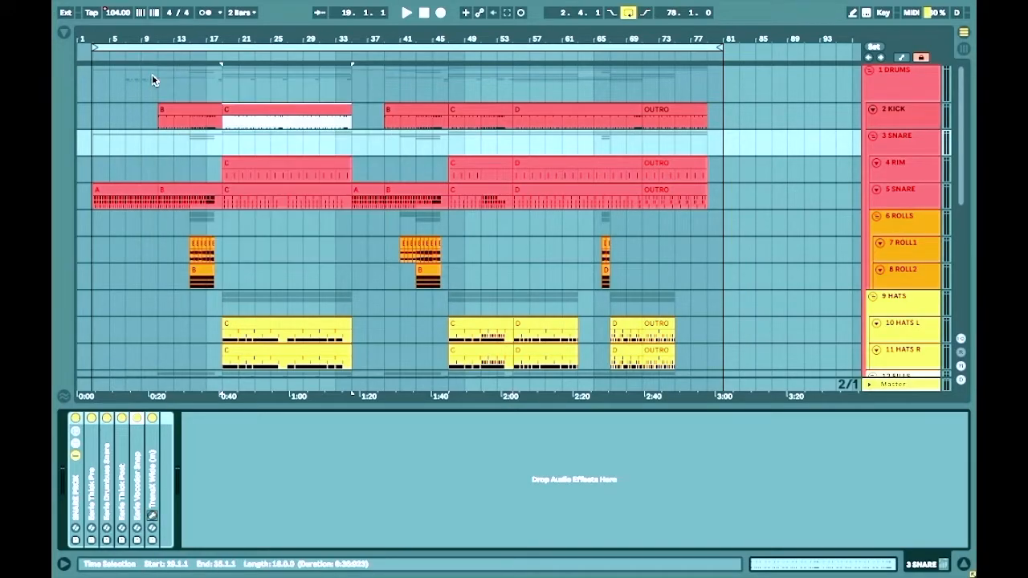
Play the soloed snare group from bar 19 while expanding the rim track's racks to examine the TR808 Rim sample, and stop playback
key("Tab")
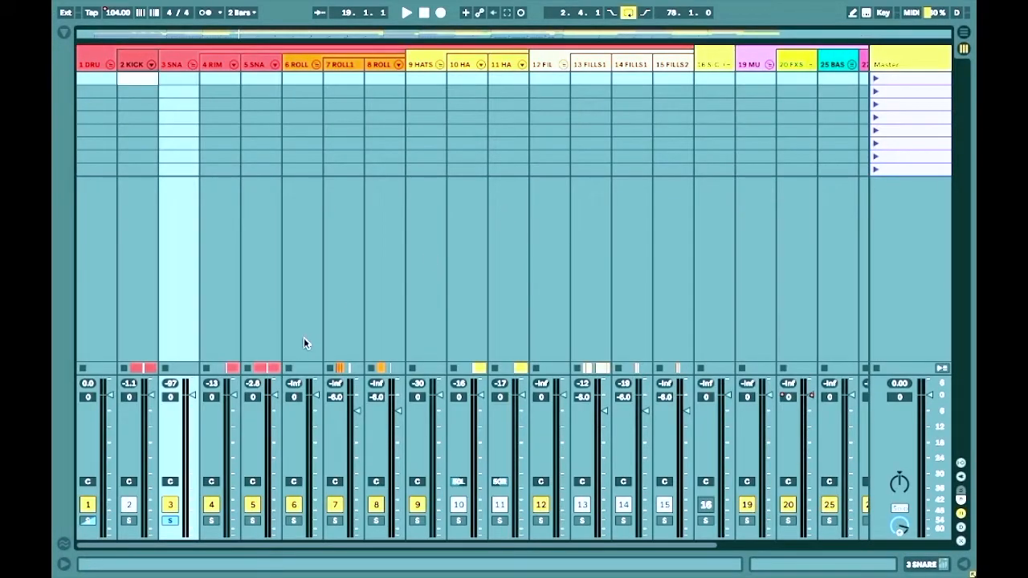
key("Tab")
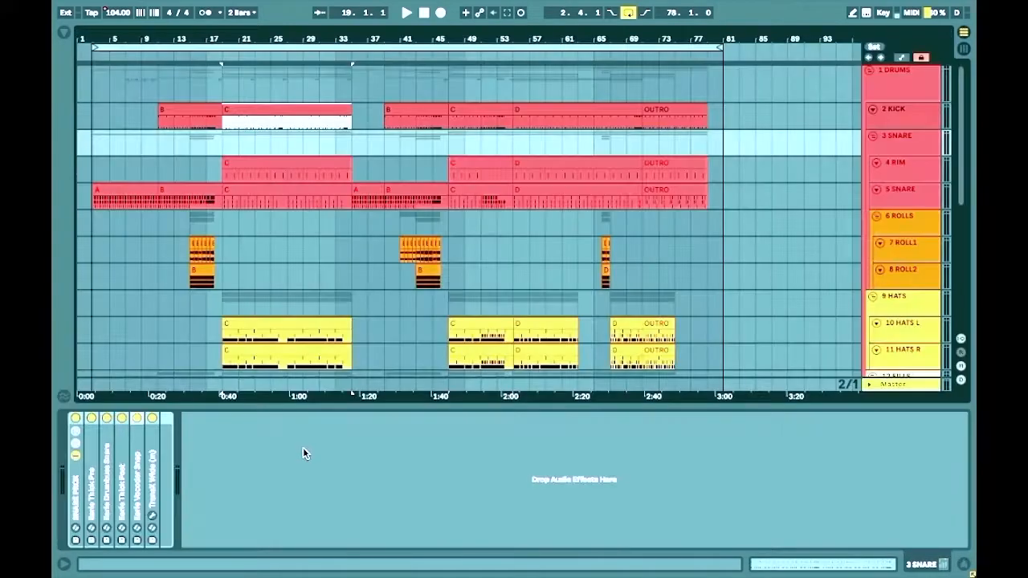
left_click(222, 145)
key("space")
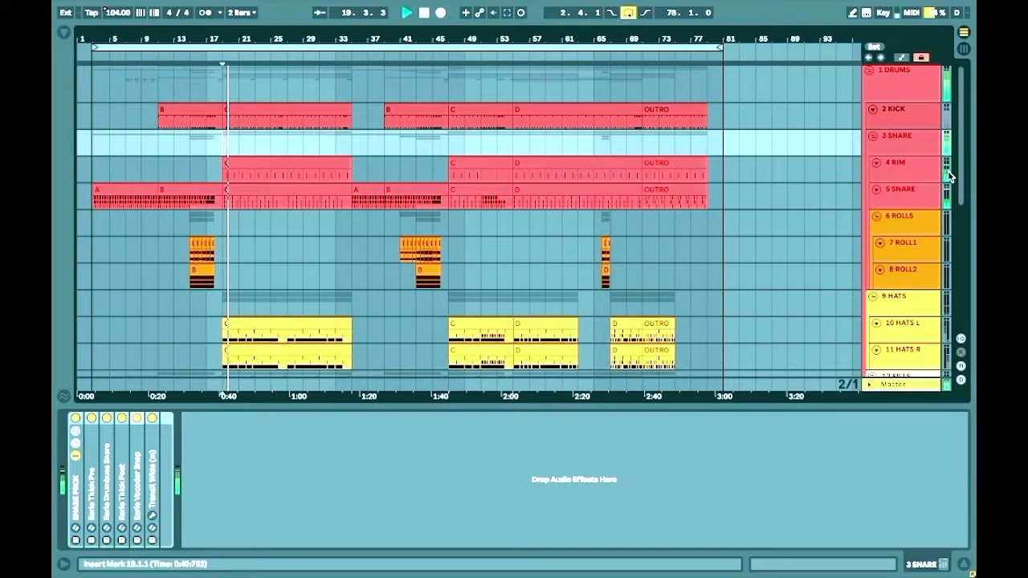
left_click(909, 165)
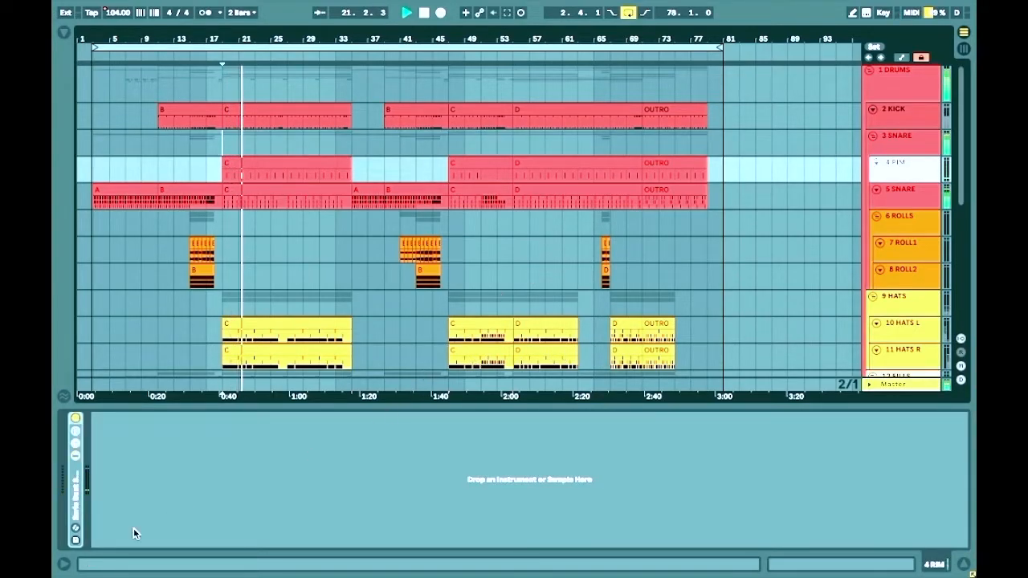
left_click(76, 455)
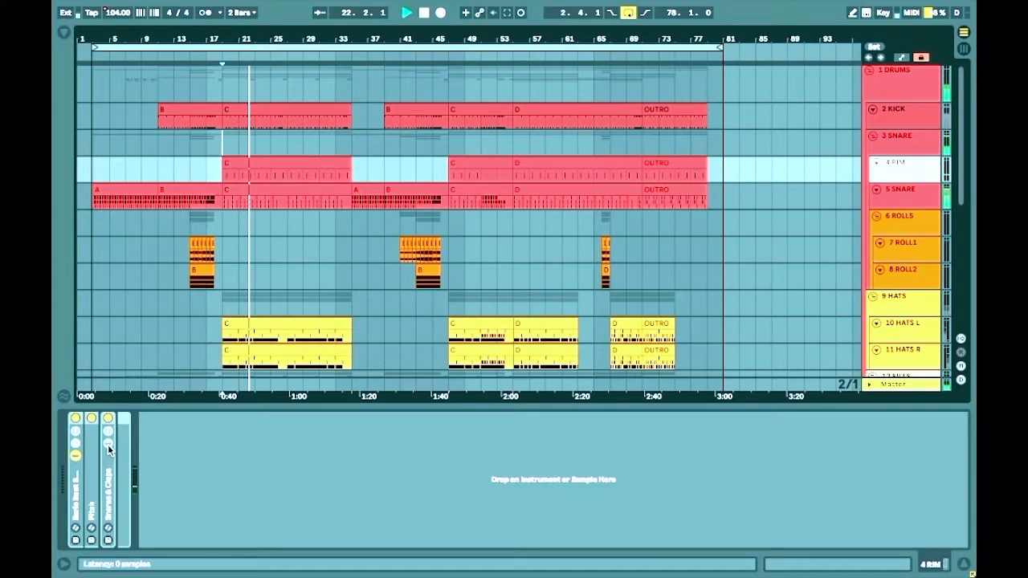
left_click(107, 443)
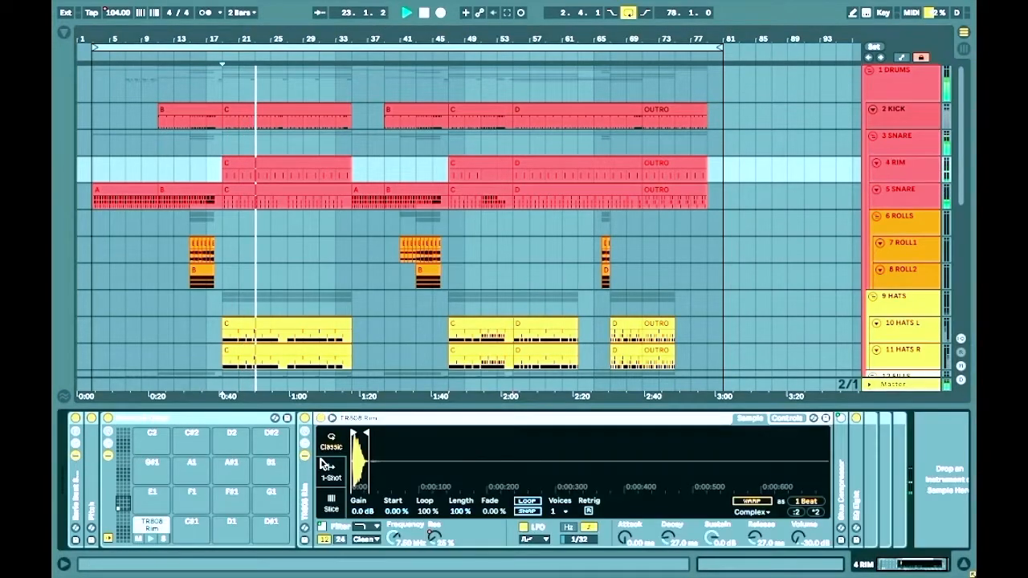
key("space")
Select the snare track and expand its racks to examine the Snares & Claps drum pads and the TR808 Clap device chain
left_click(912, 203)
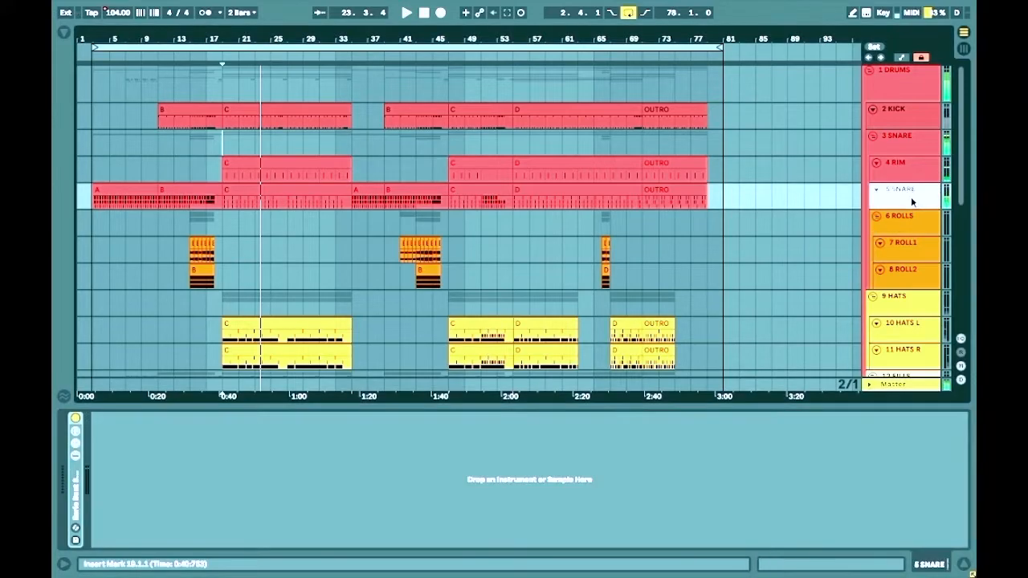
left_click(76, 456)
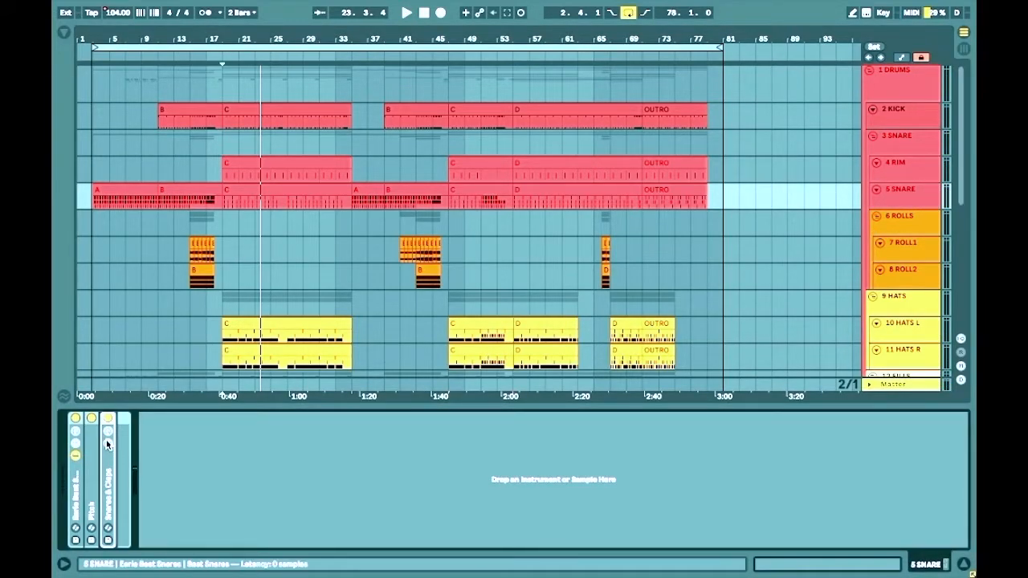
left_click(108, 455)
left_click(305, 455)
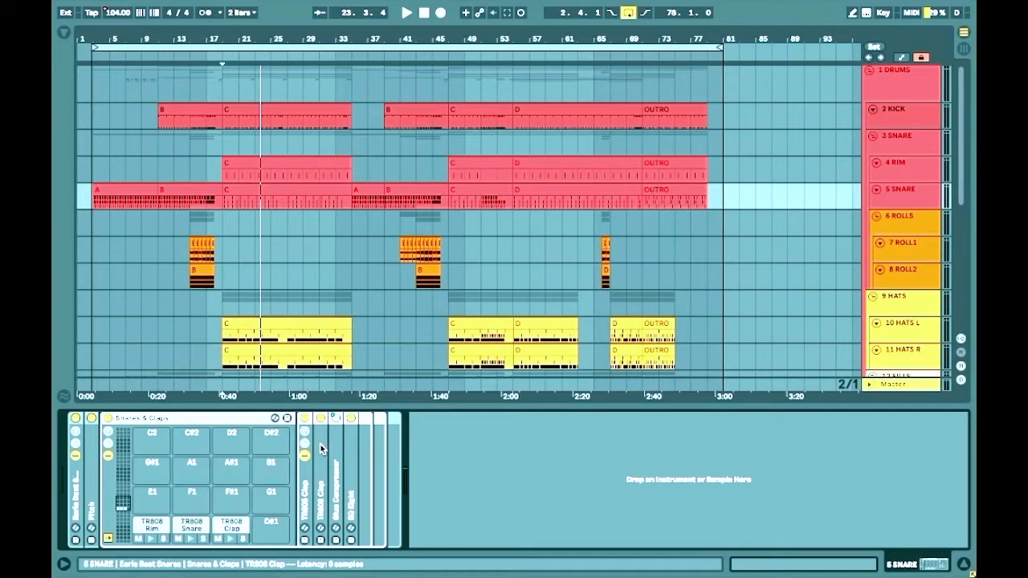
Open the snare track's C clip at bar 19 and examine its notes, hiding and restoring the velocity lane
left_click(318, 186)
double_click(296, 189)
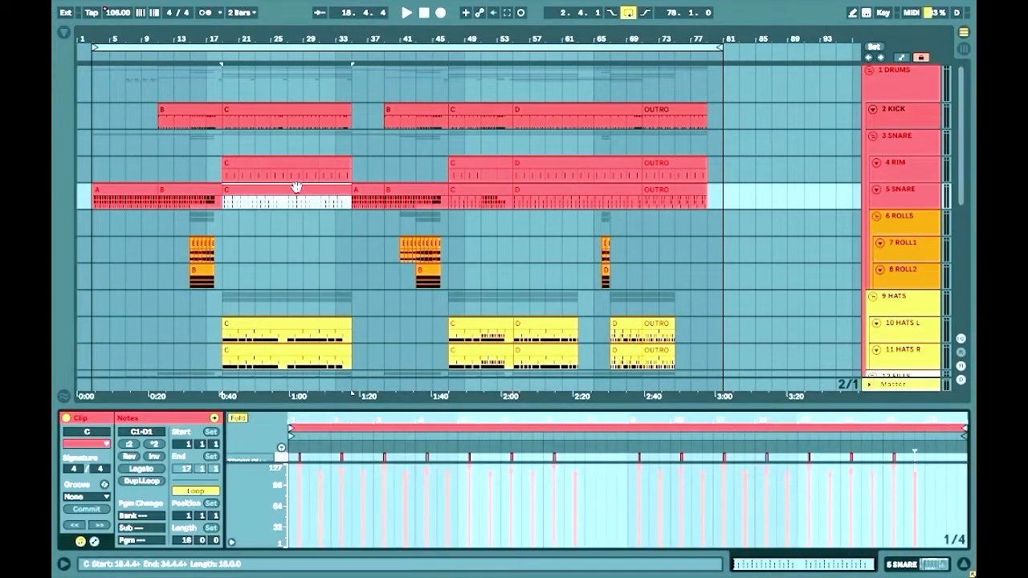
left_click(233, 543)
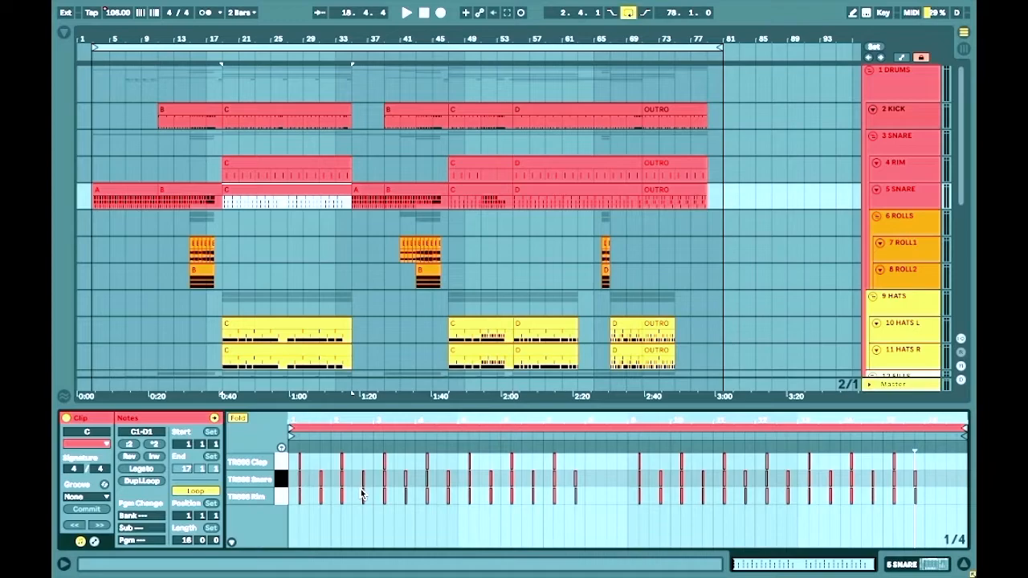
left_click(232, 542)
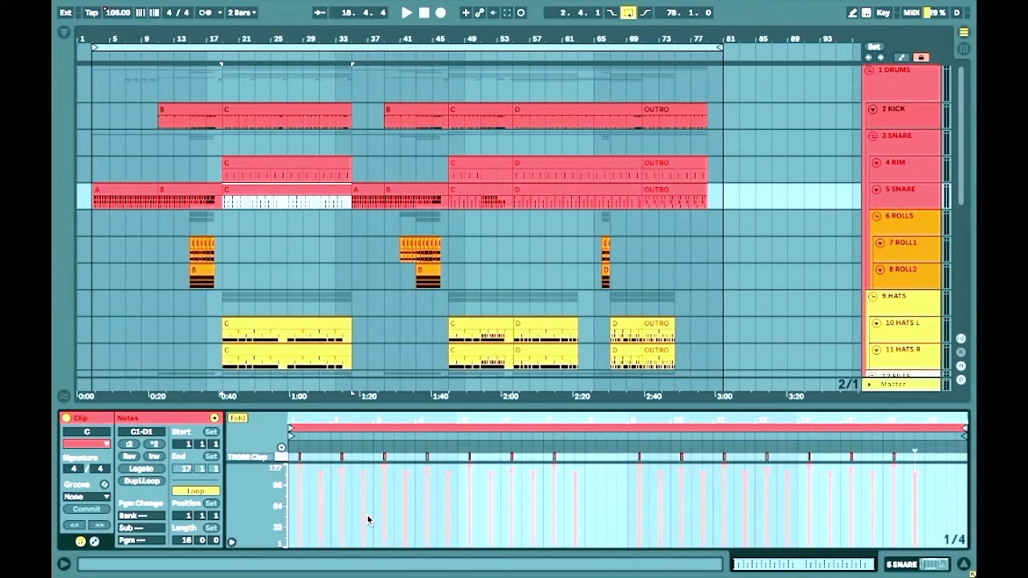
Play the soloed snare group from bar 11 and again from bar 15, stopping playback after each passage
key("Tab")
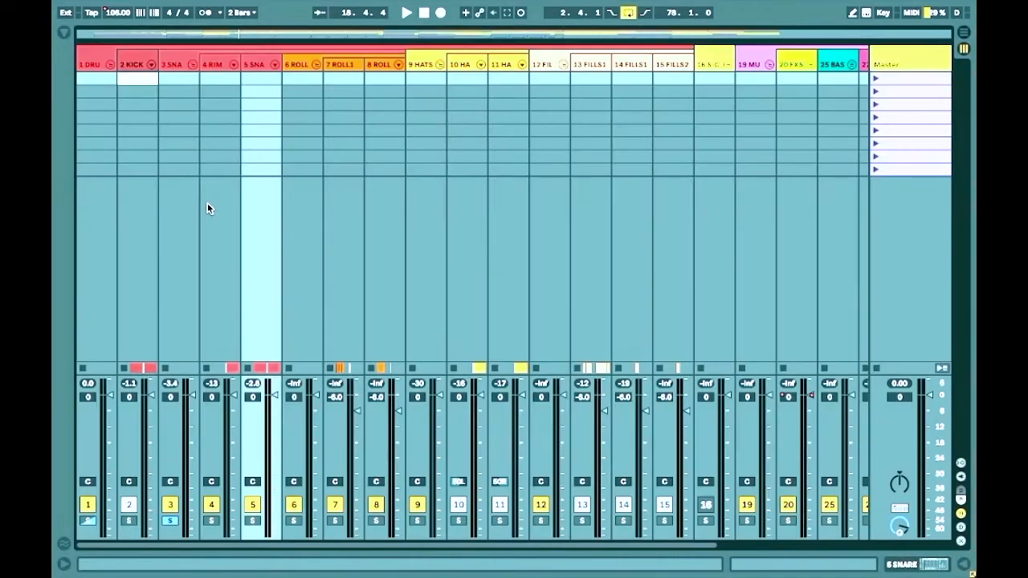
key("Tab")
left_click(159, 164)
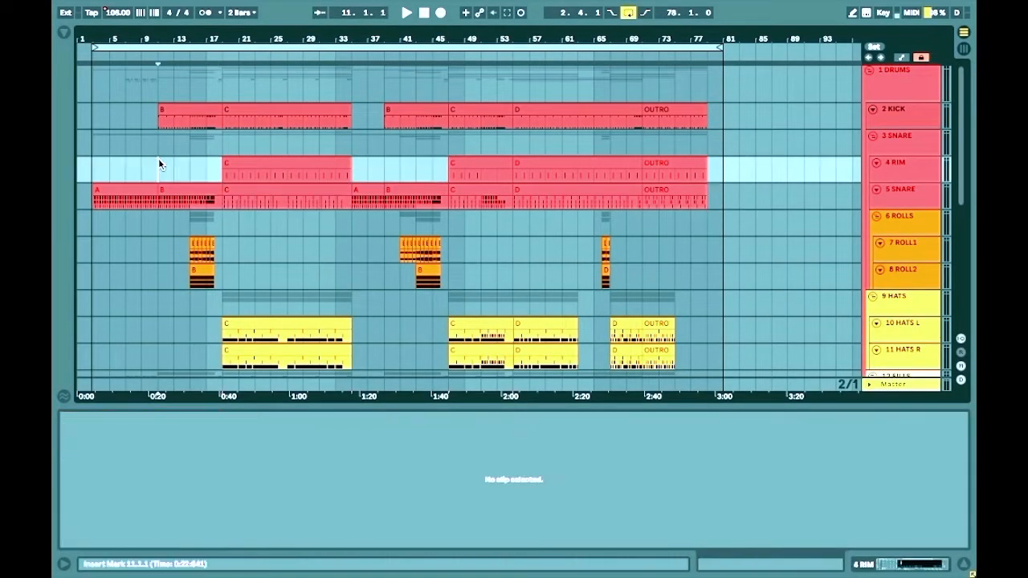
key("space")
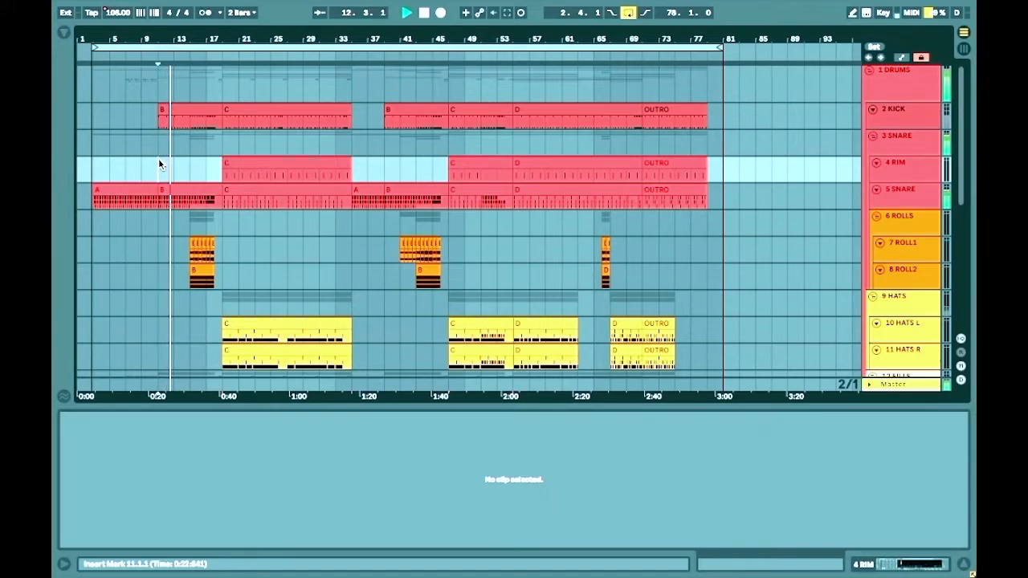
key("space")
left_click(193, 168)
key("space")
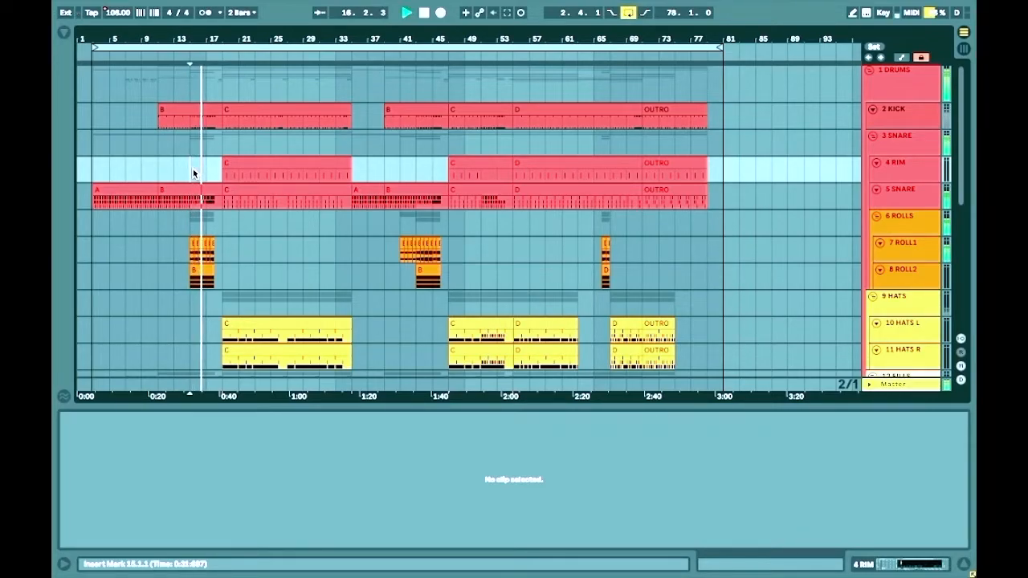
key("space")
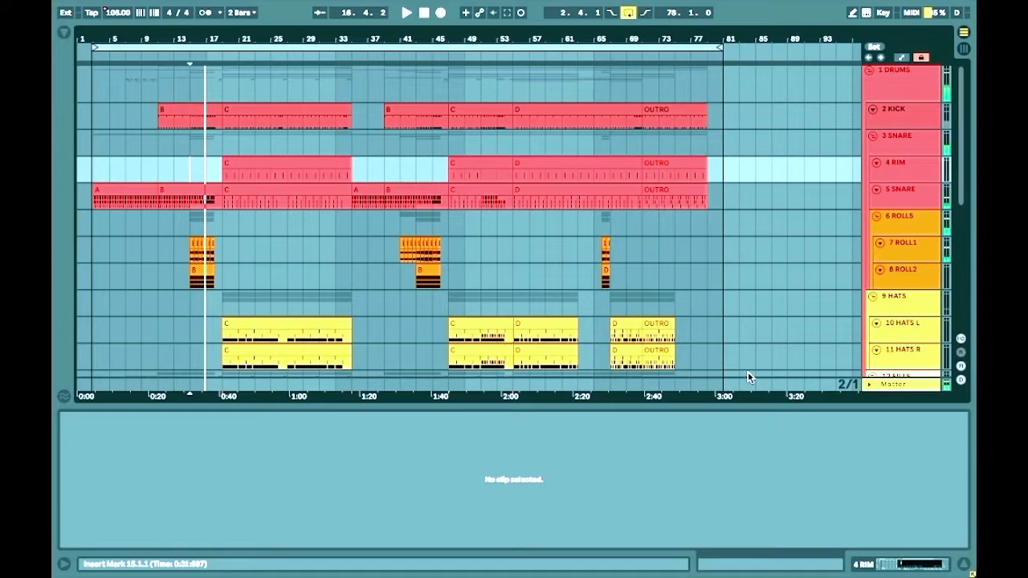
Expand the rolls group's ROLLS PROCESSOR and PITCHER racks, examine the SoundShifter Pitch settings, and close the plug-in window
key("Tab")
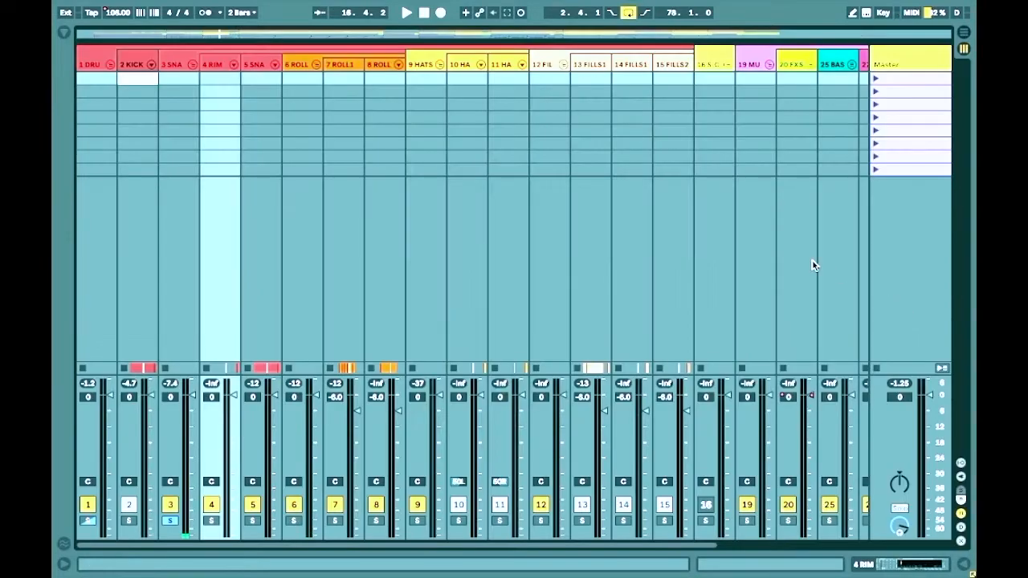
double_click(295, 68)
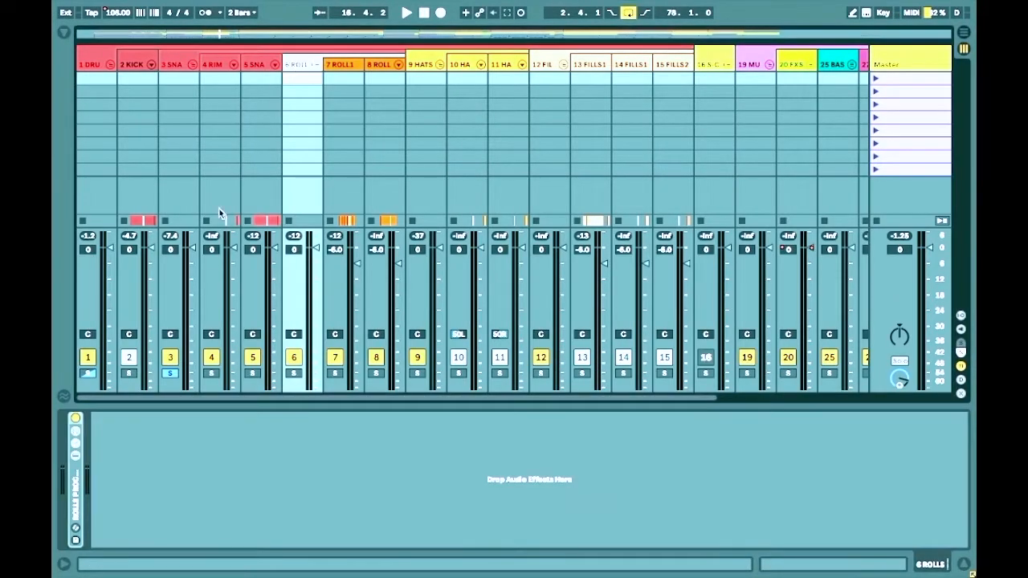
left_click(77, 456)
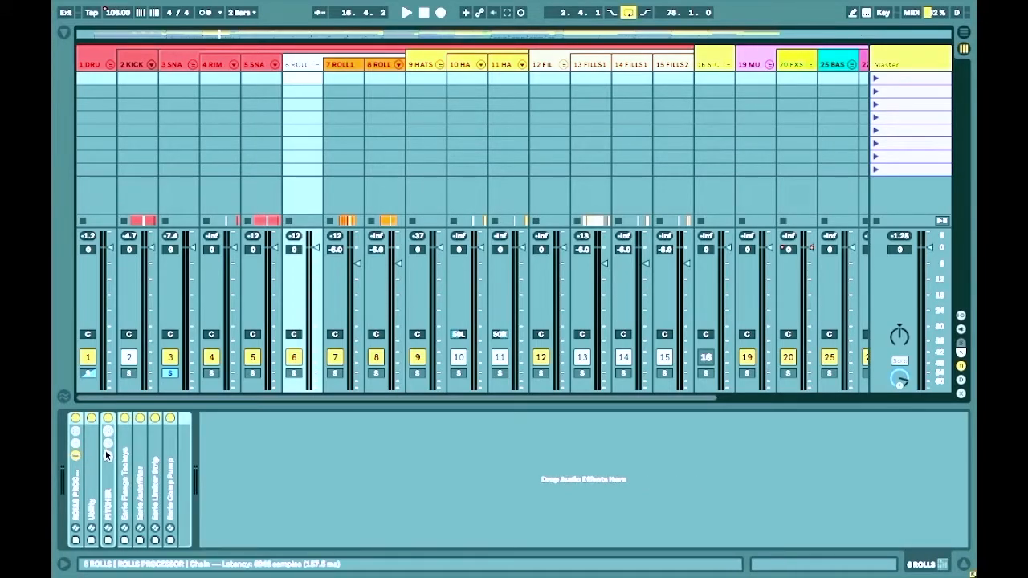
left_click(106, 450)
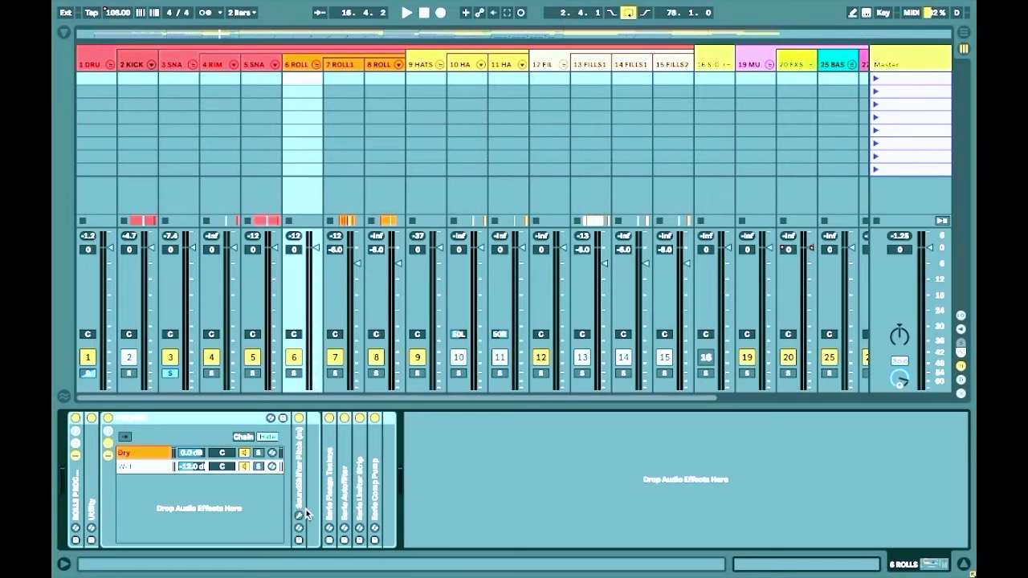
left_click(300, 515)
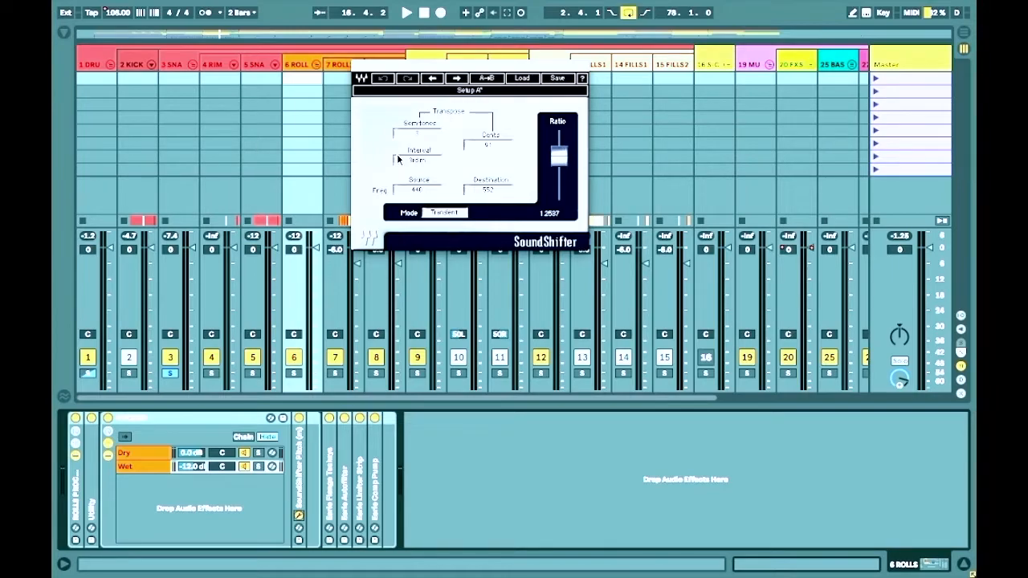
left_click(361, 64)
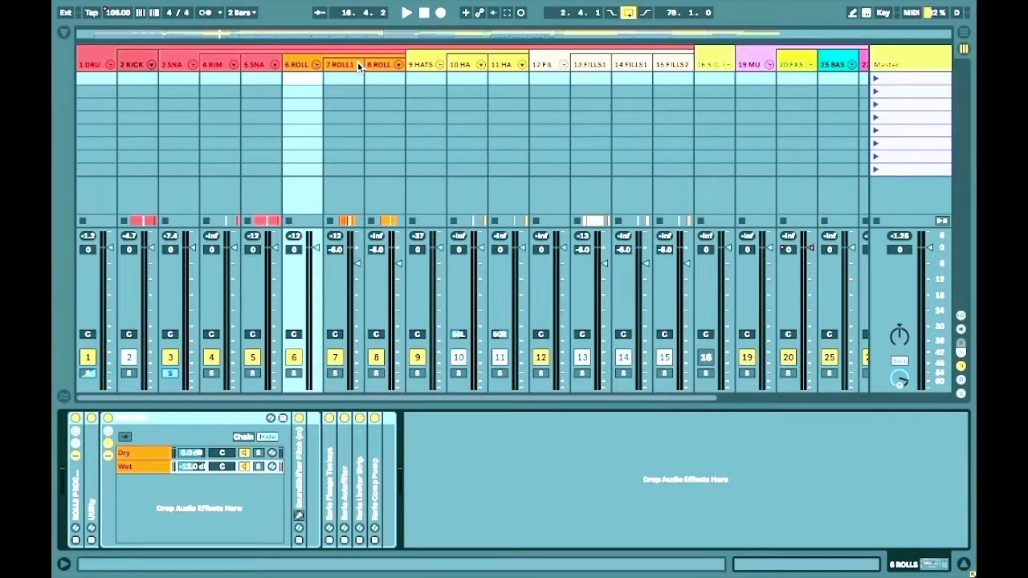
Collapse the PITCHER rack and examine the rolls group's Eerie flanger and Eerie Autofilter settings, collapsing each device again
double_click(193, 415)
double_click(121, 440)
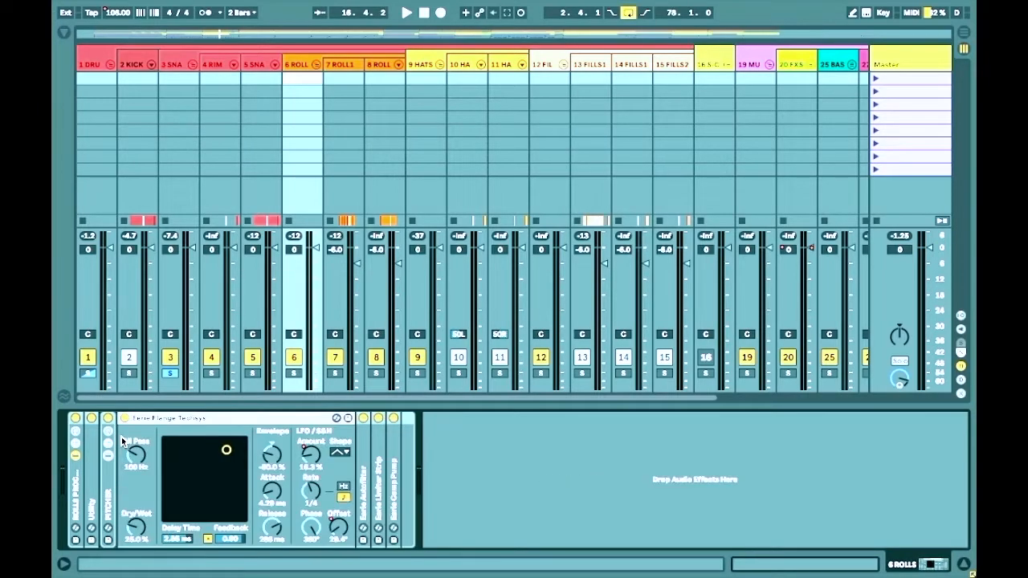
double_click(228, 424)
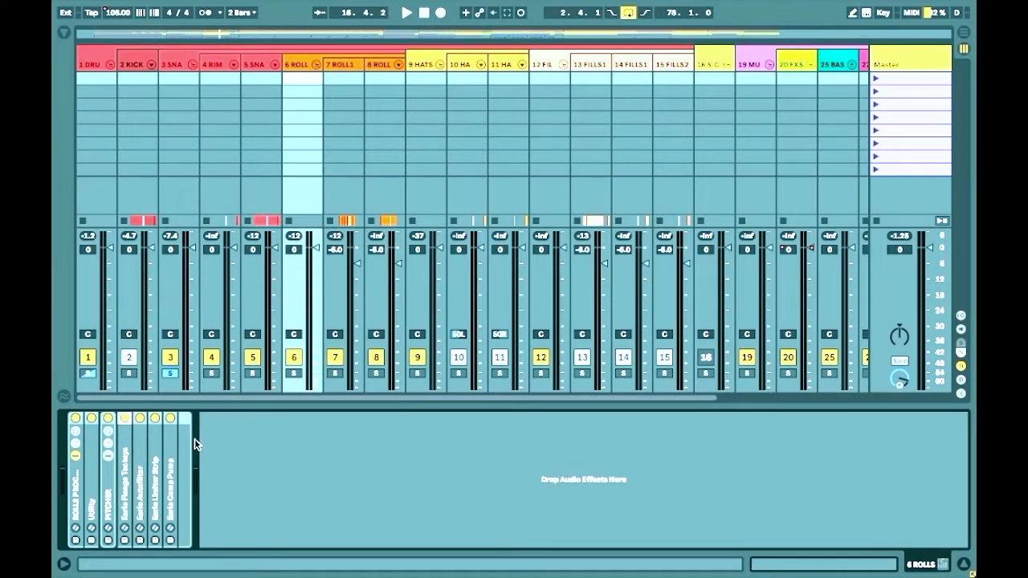
double_click(137, 453)
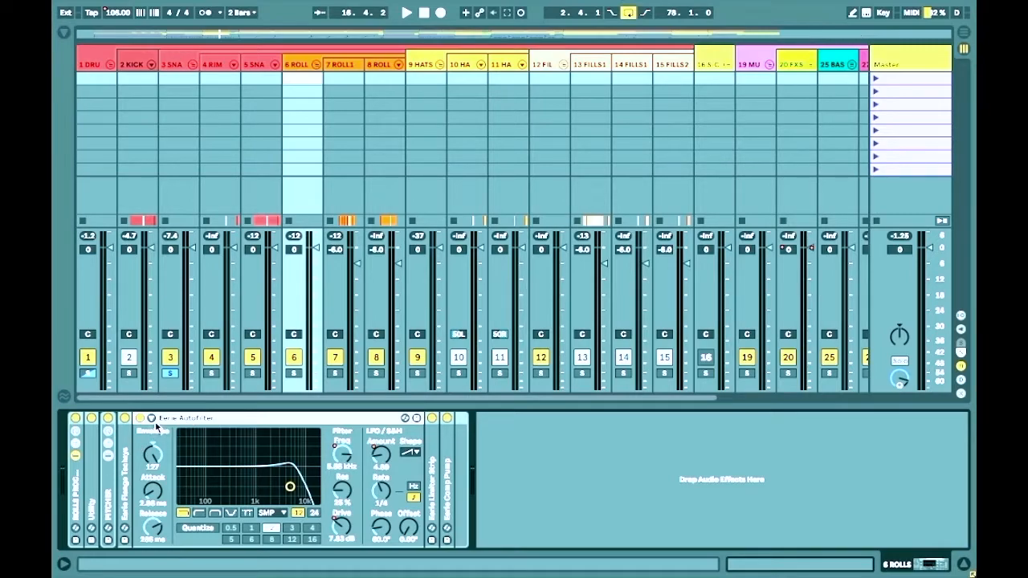
left_click(153, 418)
double_click(181, 418)
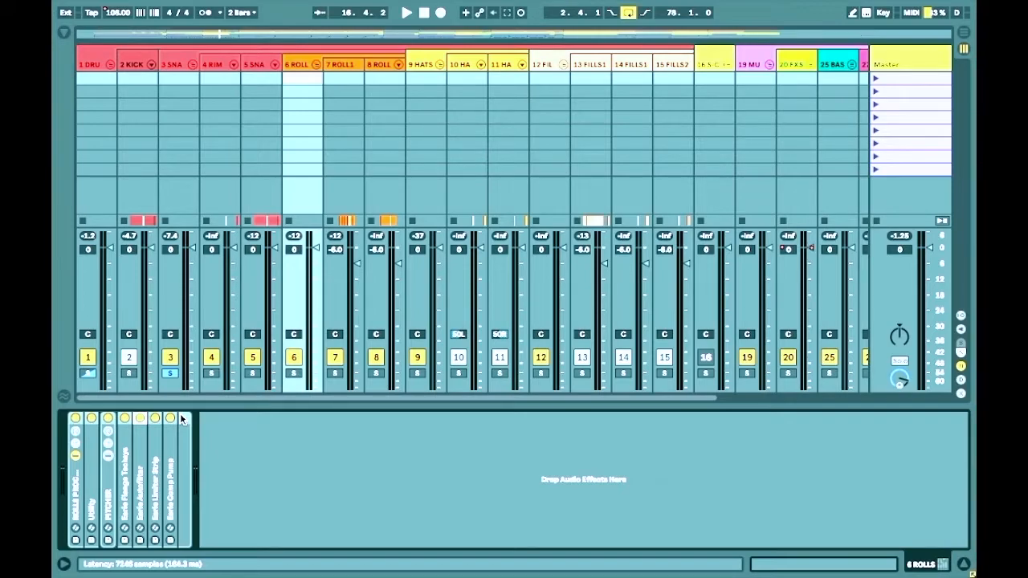
Examine the rolls group's Eerie Limiter Strip and Eerie Comp Pump settings, collapsing each device again
double_click(153, 465)
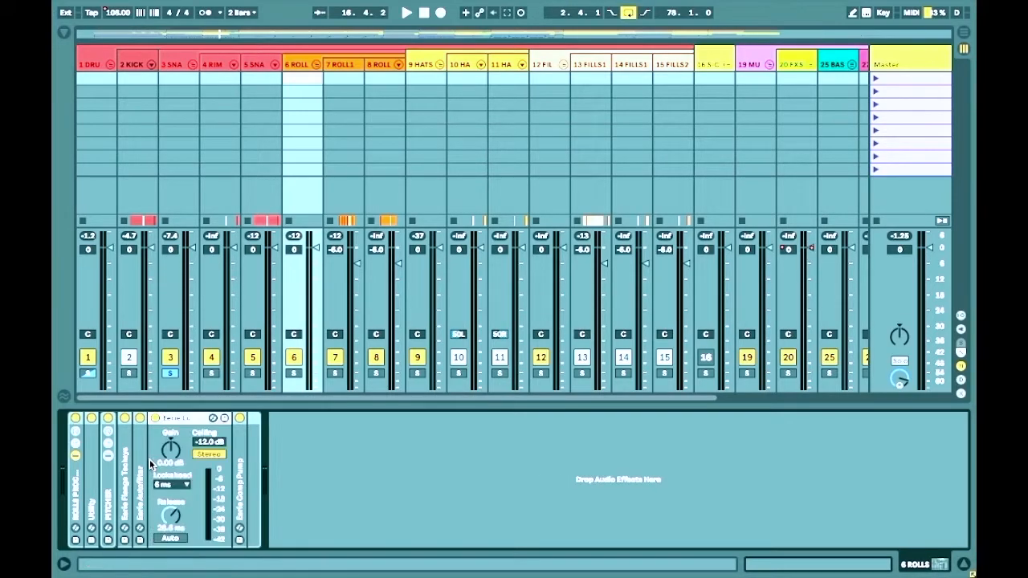
double_click(181, 417)
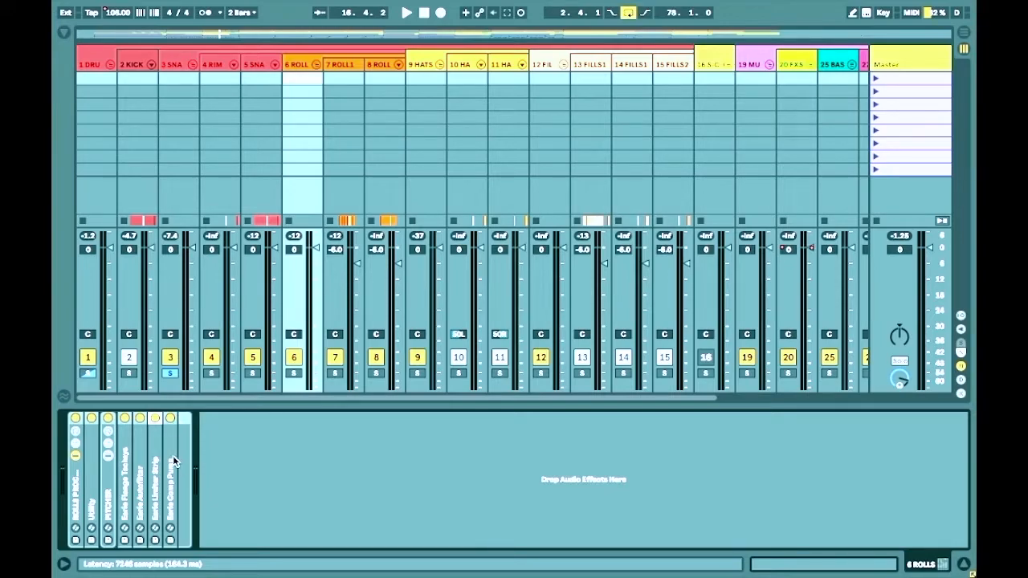
double_click(169, 453)
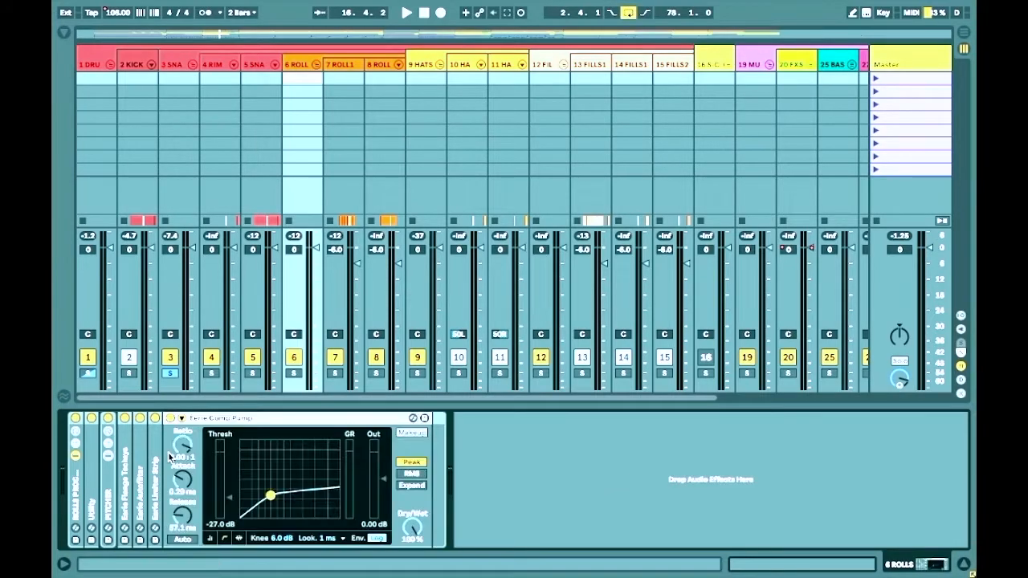
double_click(203, 418)
Enlarge the ROLL1 track in the arrangement, set the playback start at bar 15 and magnify the timeline around its clips
key("Tab")
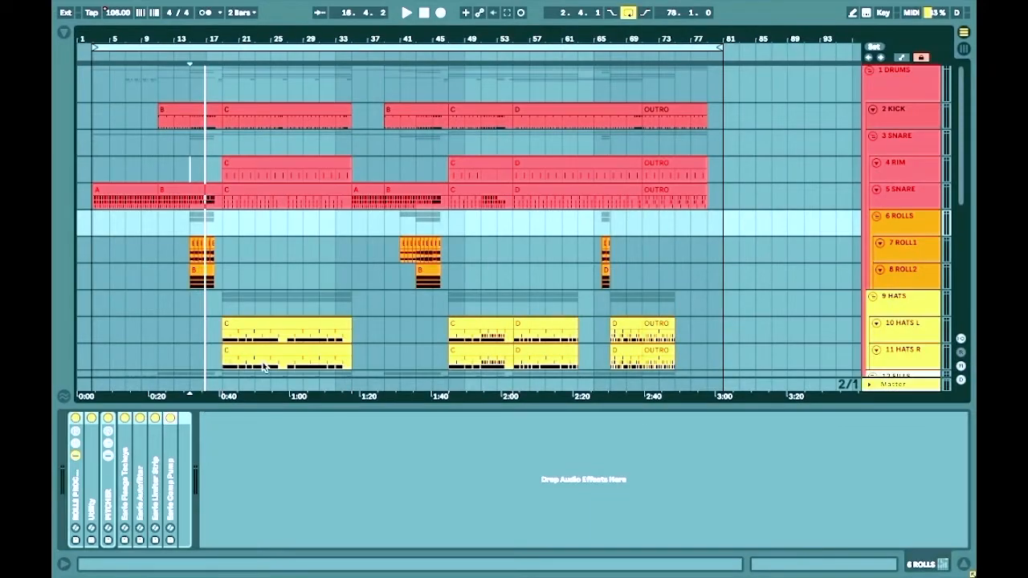
left_click(903, 249)
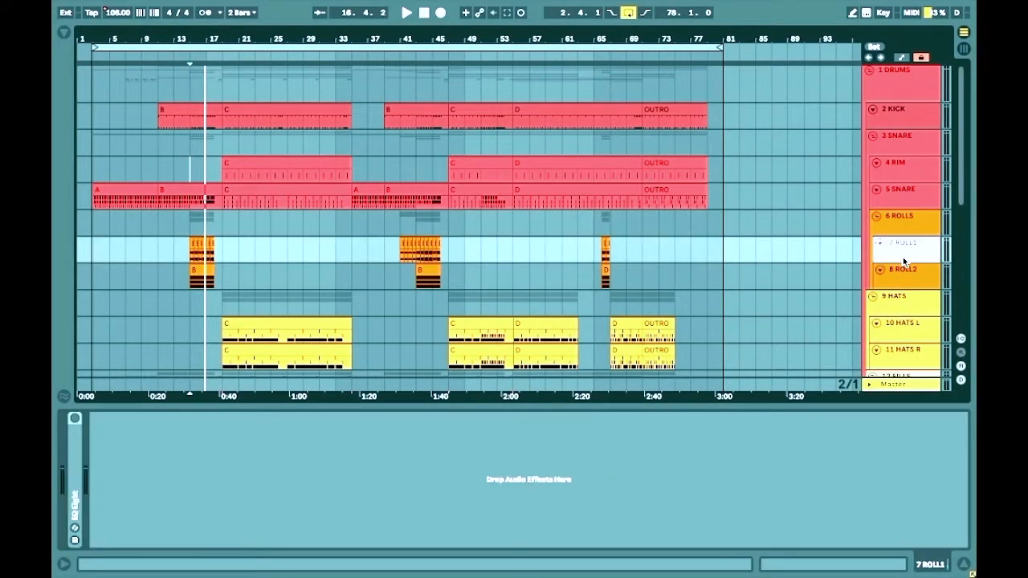
key("alt+plus")
key("alt+plus")
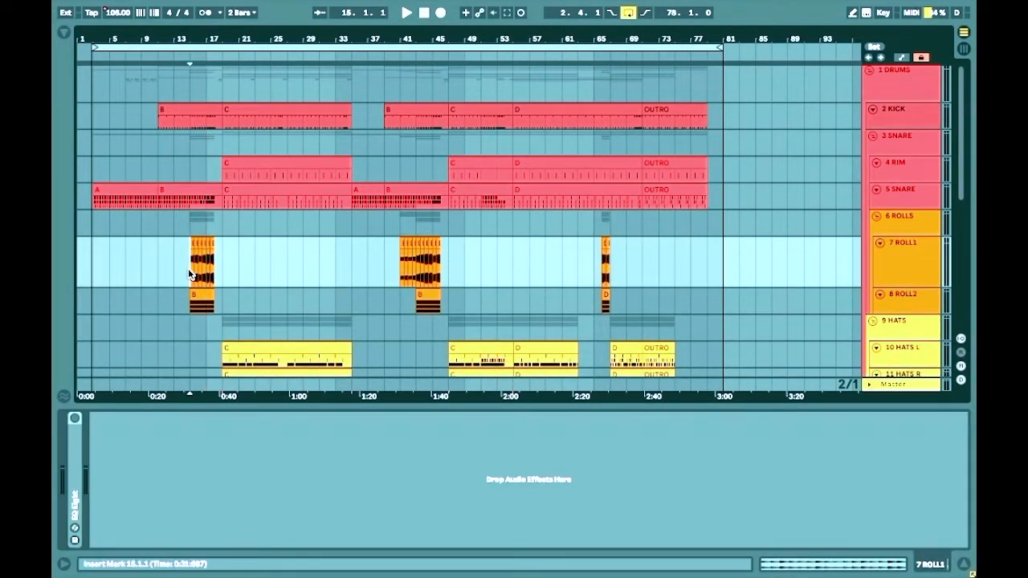
key("plus")
key("plus")
Solo the rolls group and play its section from bar 15
key("Tab")
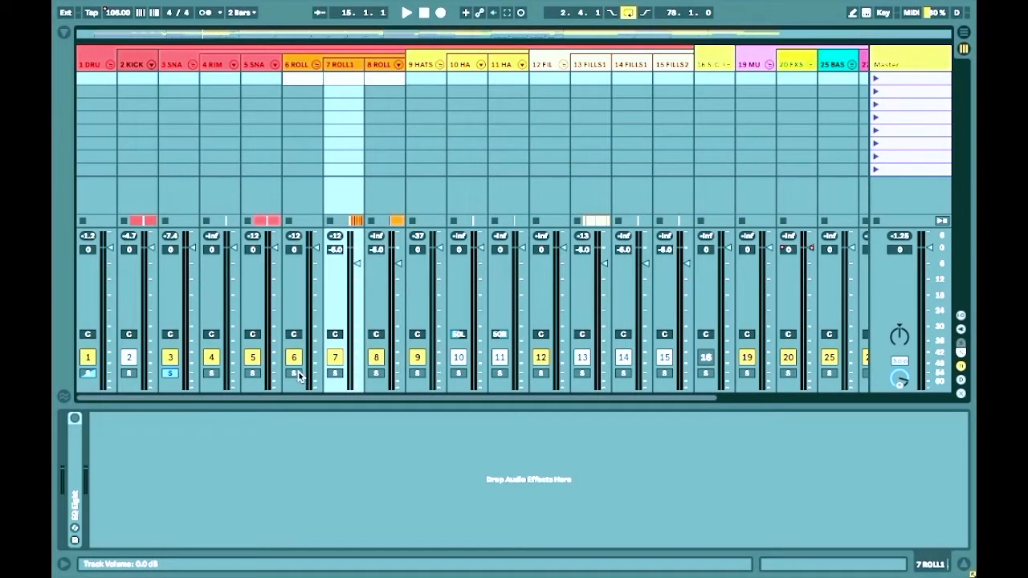
key("Tab")
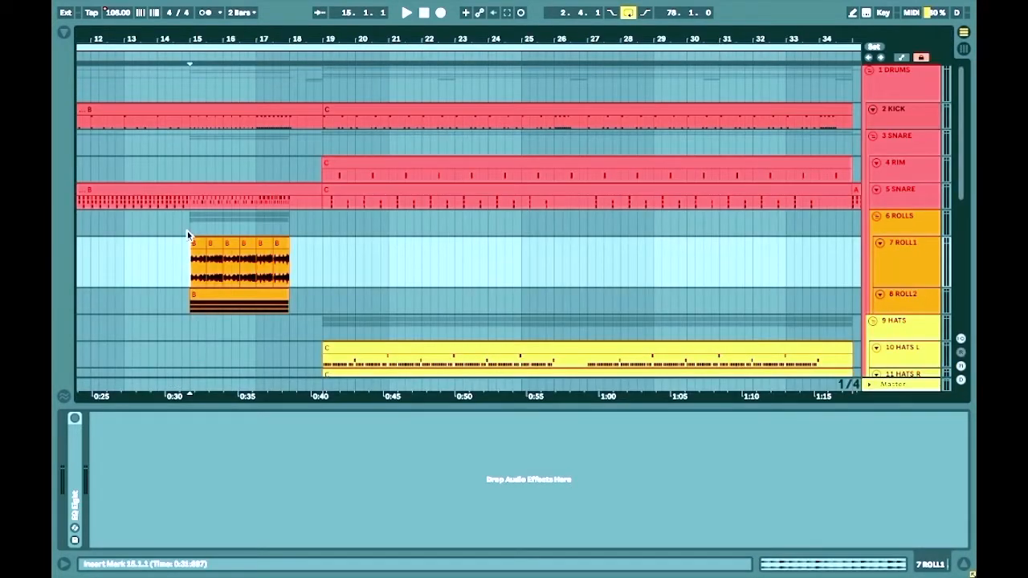
key("space")
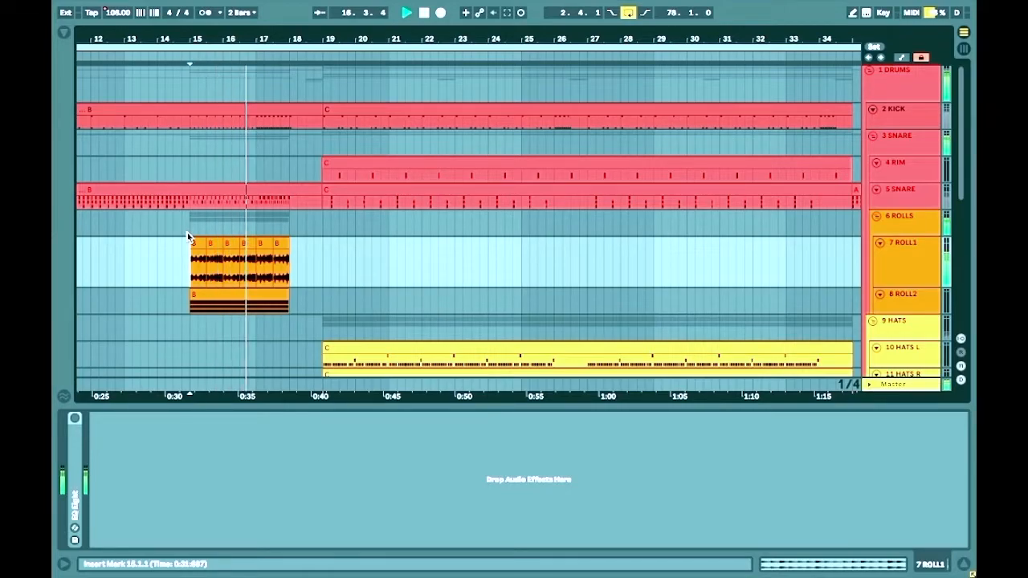
Solo the ROLL2 track in the mixer instead of the rolls group and return to the arrangement
key("Tab")
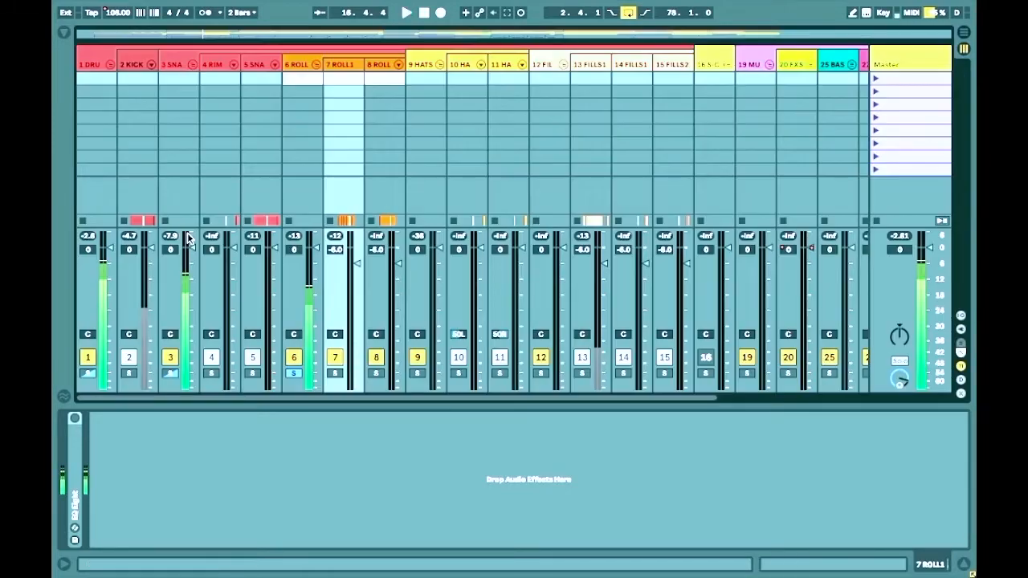
left_click(298, 374)
left_click(370, 376)
key("Tab")
Activate the ROLL2 track's main rack and expand its nested Eerie Beat Snares rack to examine the TR808 drum pads
scroll(374, 324, "down", 6)
scroll(828, 239, "up", 5)
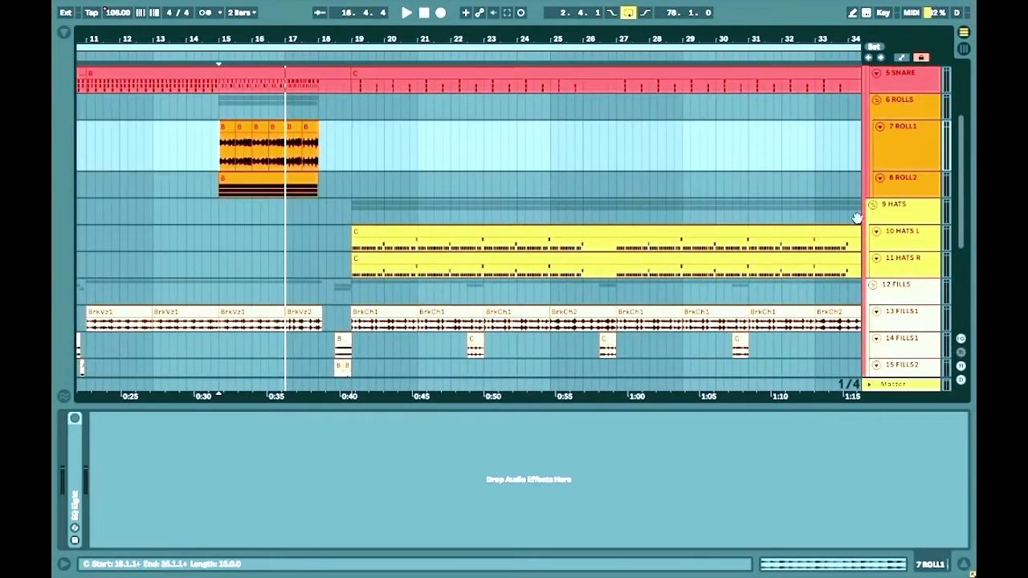
left_click(902, 186)
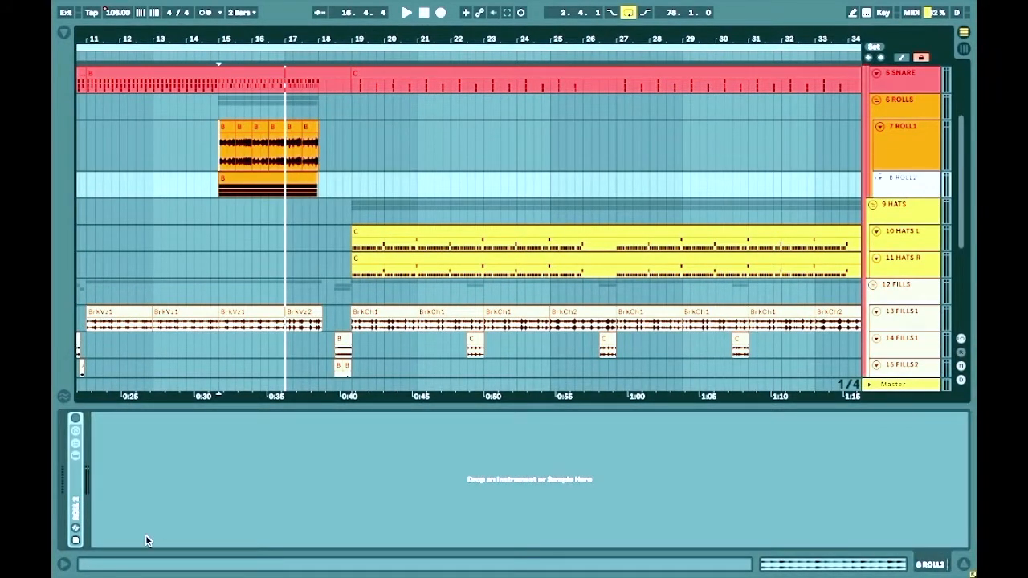
left_click(76, 419)
left_click(76, 455)
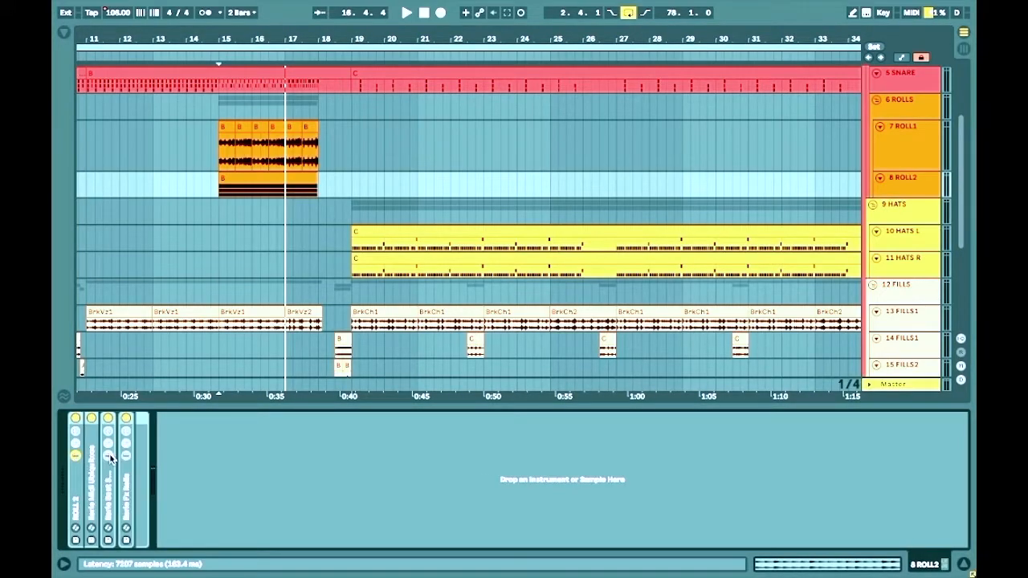
left_click(108, 455)
left_click(140, 443)
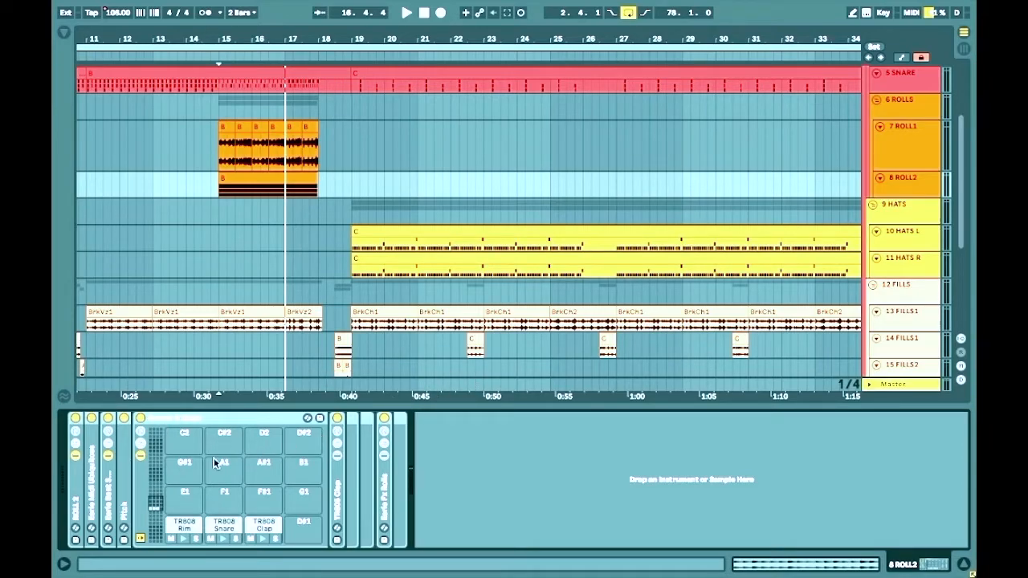
Expand the Eerie Midi Ubiquitous arpeggiator on ROLL2, switch to the mixer and play the soloed track to observe its rate automation
double_click(94, 440)
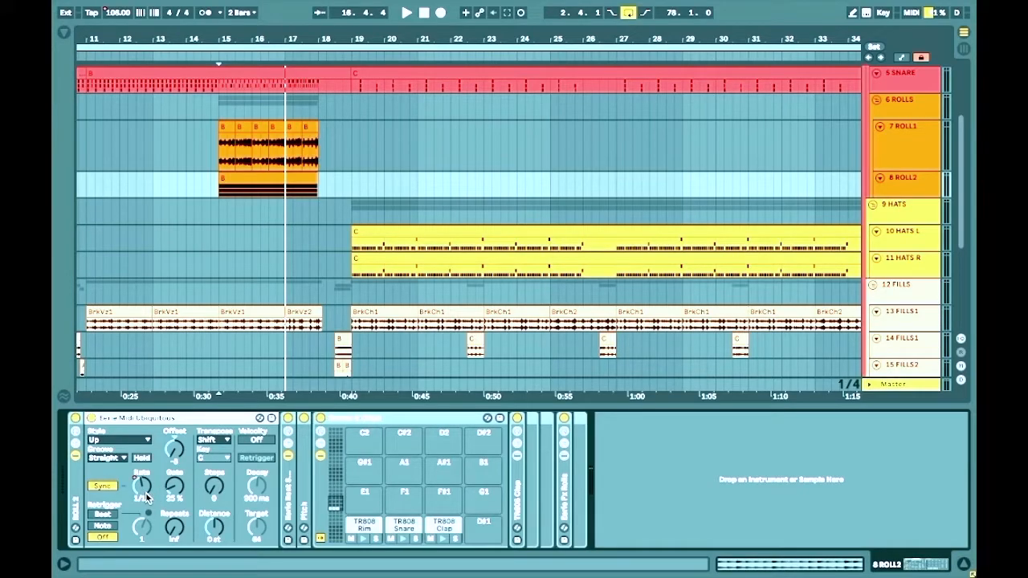
key("Tab")
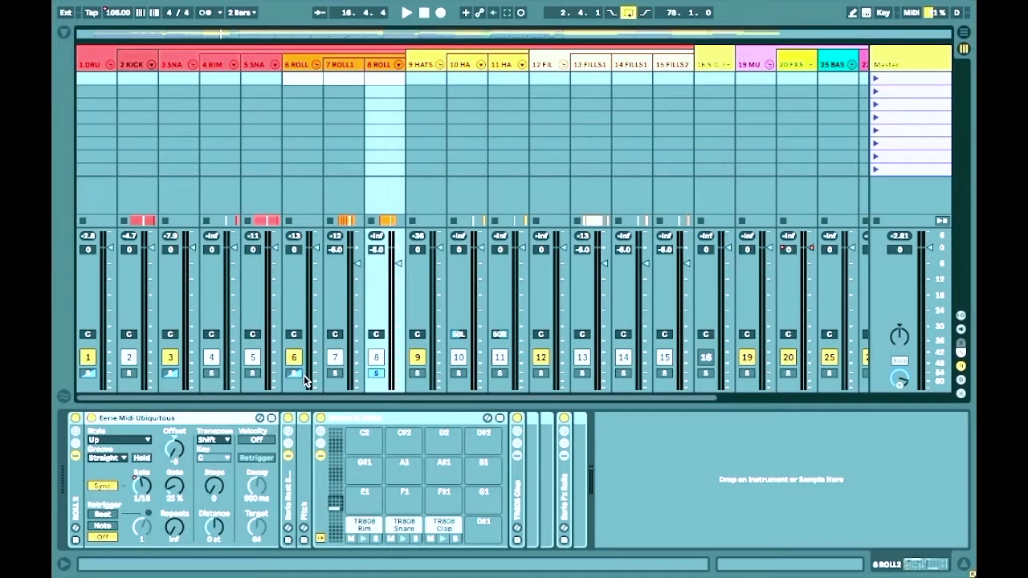
key("space")
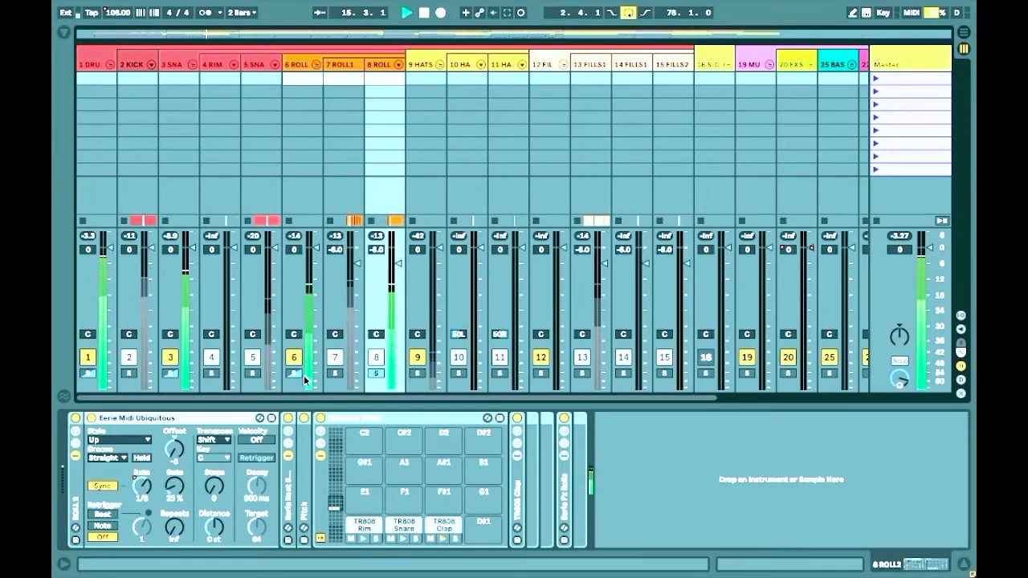
Add ROLL1 to the solo to hear both rolls together, stop playback and clear both solos
left_click(335, 373)
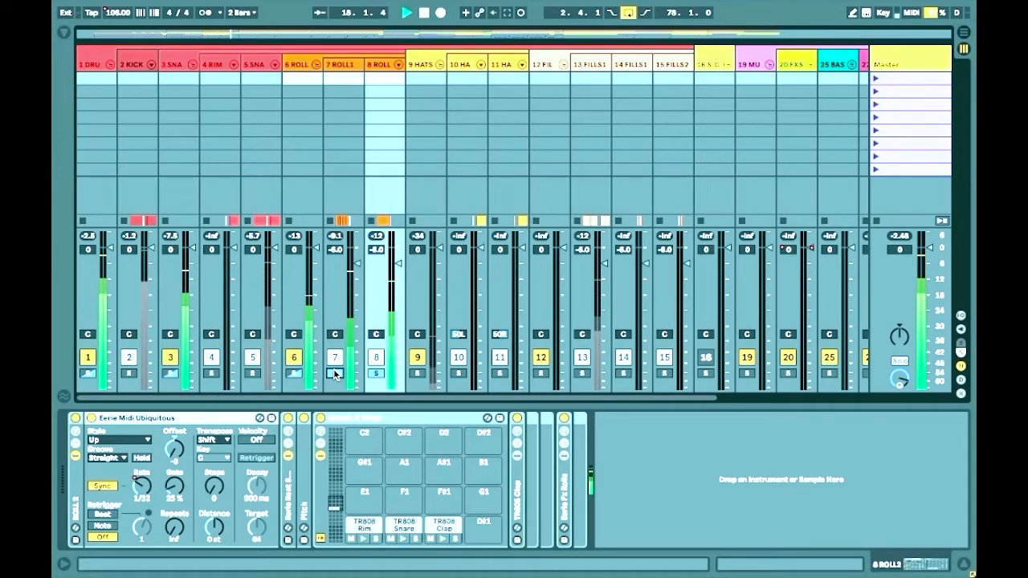
key("space")
left_click(335, 374)
left_click(378, 375)
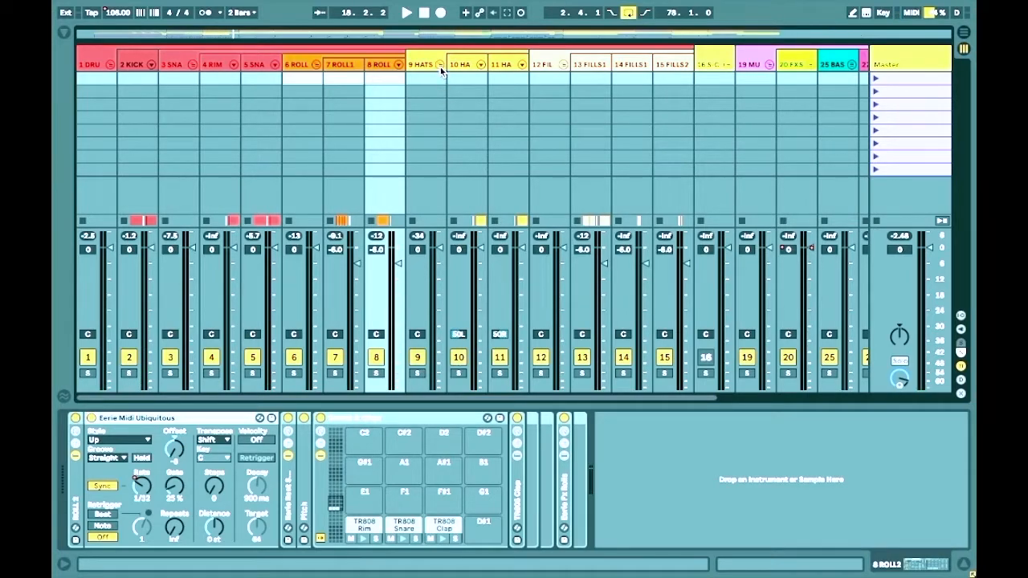
Collapse the HATS group and set the playback start at bar 19 on the FILLS group in the arrangement
left_click(440, 66)
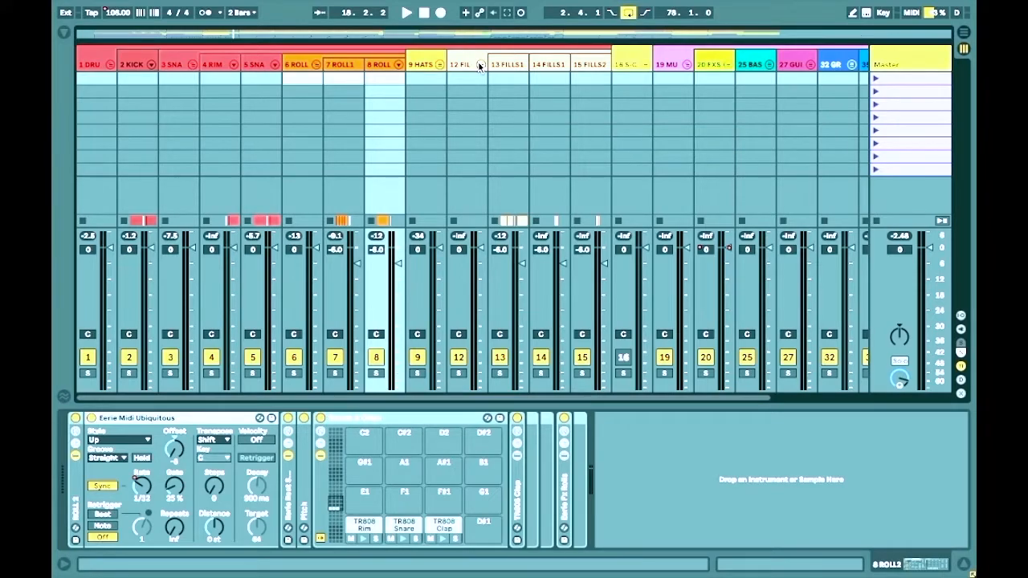
key("Tab")
scroll(527, 230, "down", 3)
scroll(528, 230, "left", 3)
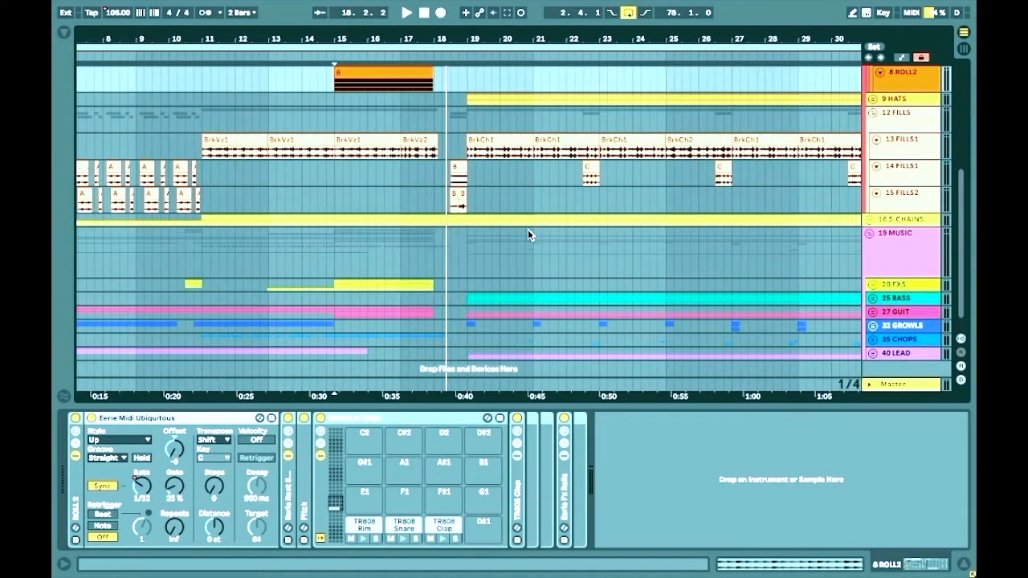
scroll(528, 229, "left", 3)
left_click(502, 114)
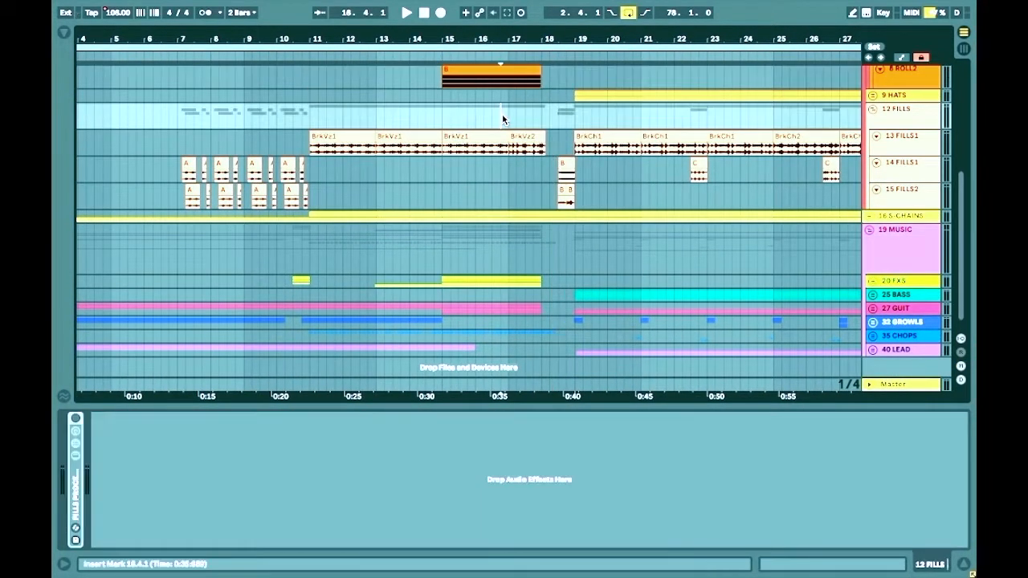
key("minus")
left_click(450, 125)
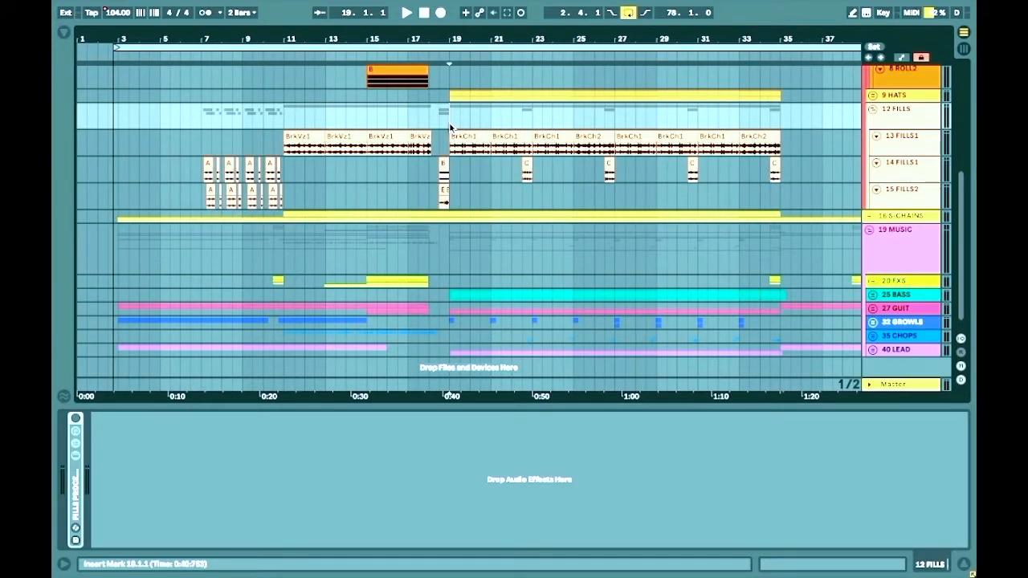
scroll(449, 126, "down", 1)
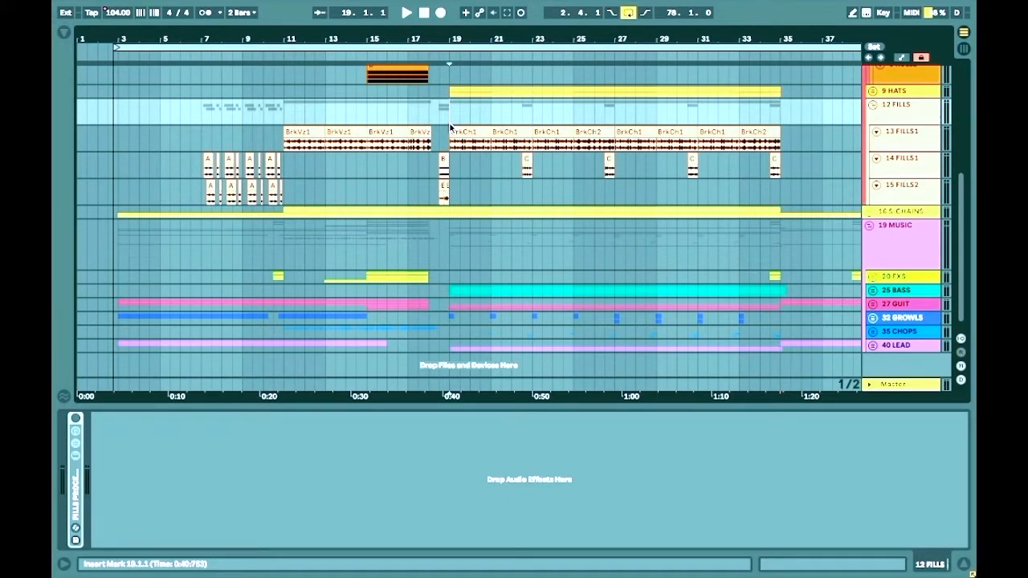
scroll(450, 127, "right", 1)
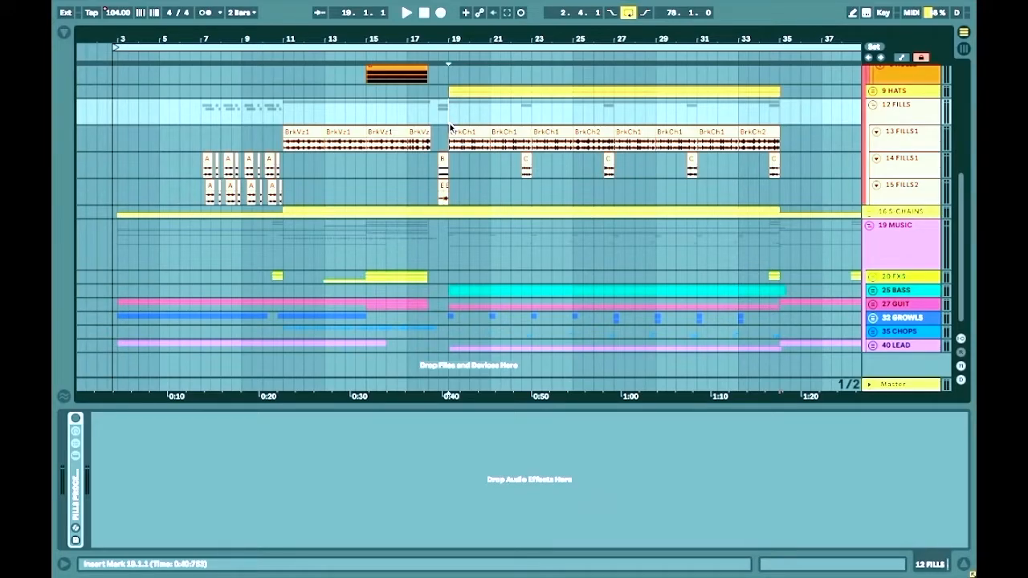
scroll(450, 127, "down", 1)
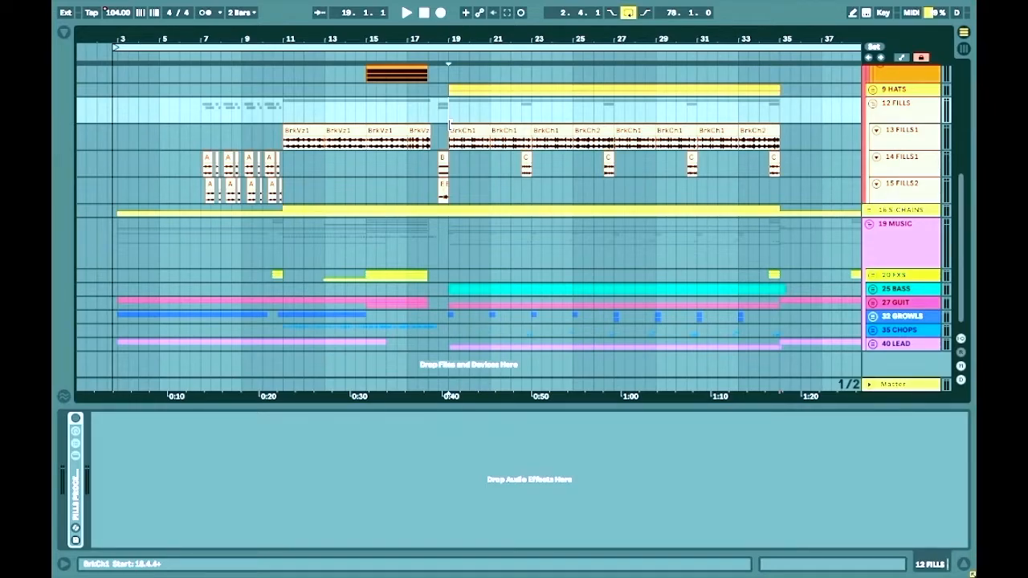
Solo the FILLS group, play its section from bar 19 in the arrangement and return to the mixer
key("Tab")
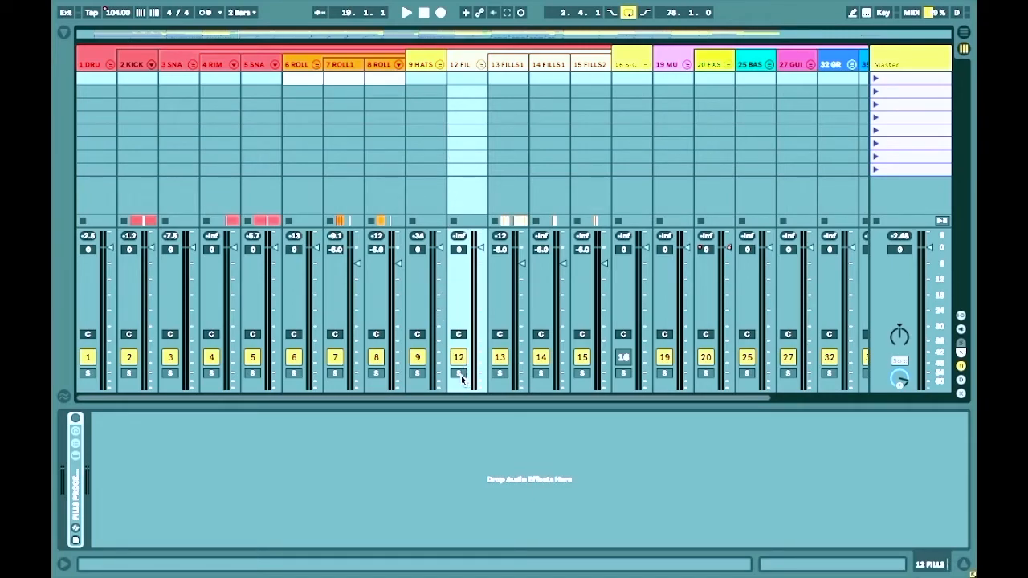
key("Tab")
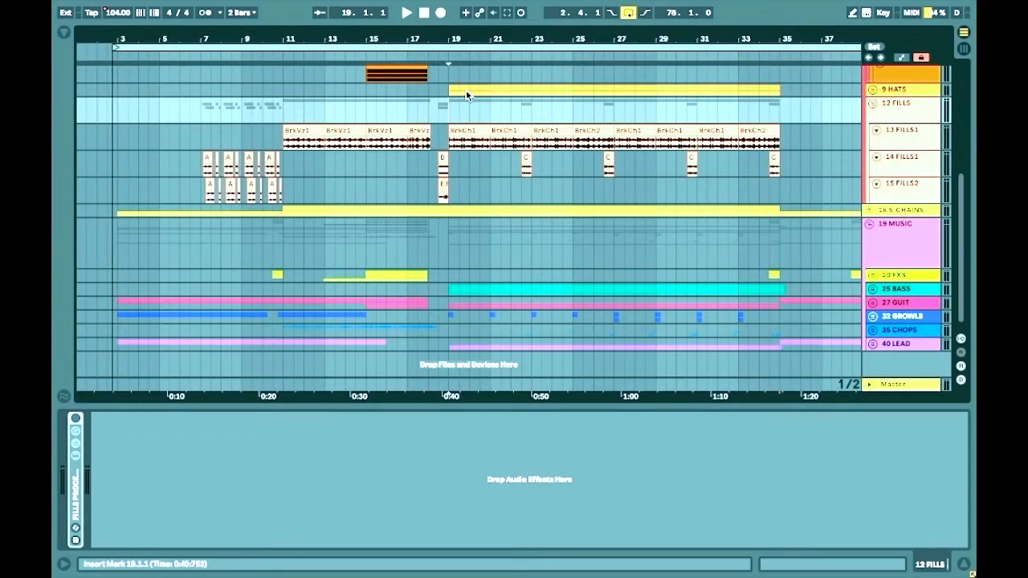
key("space")
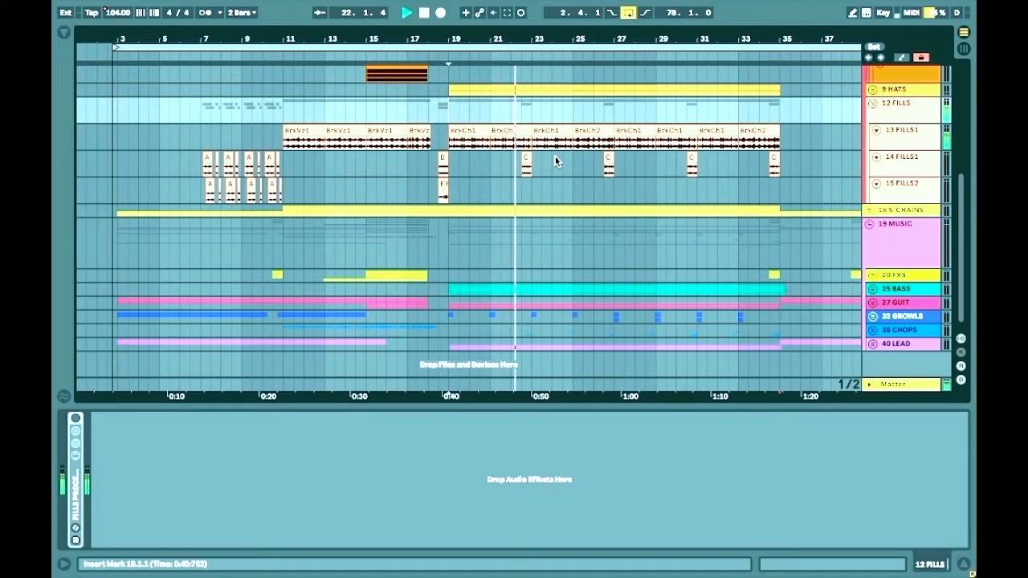
scroll(555, 157, "up", 4)
key("space")
key("Tab")
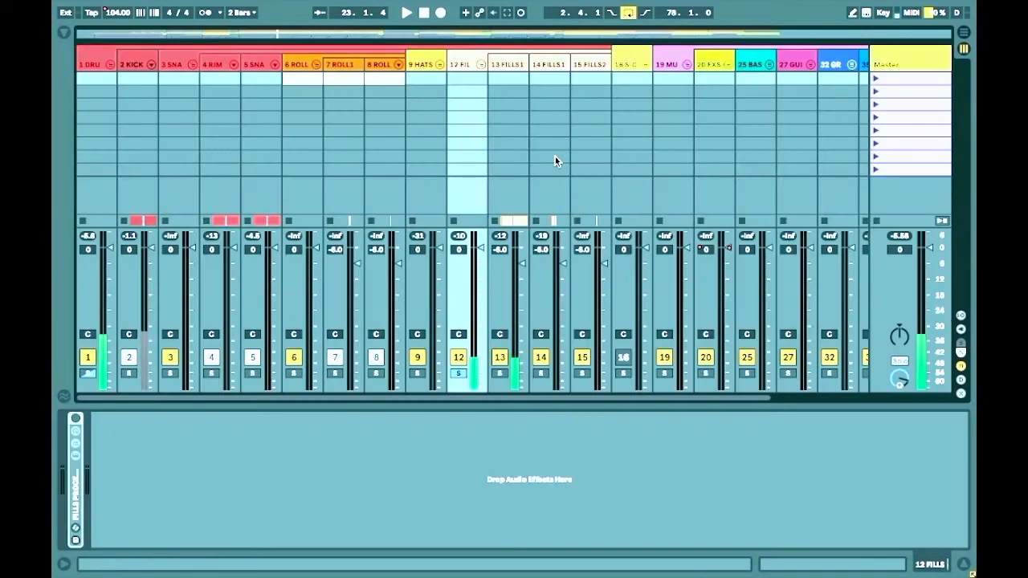
Collapse the FILLS and ROLLS groups in the mixer and activate the FILLS PROCESSOR rack with its effect chain shown
left_click(481, 64)
left_click(315, 64)
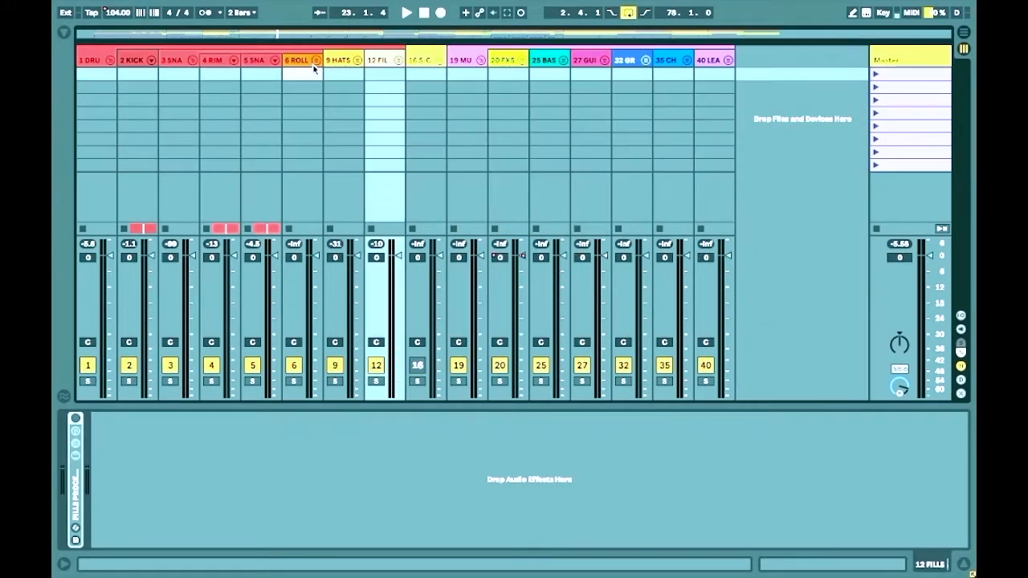
left_click(77, 418)
left_click(76, 419)
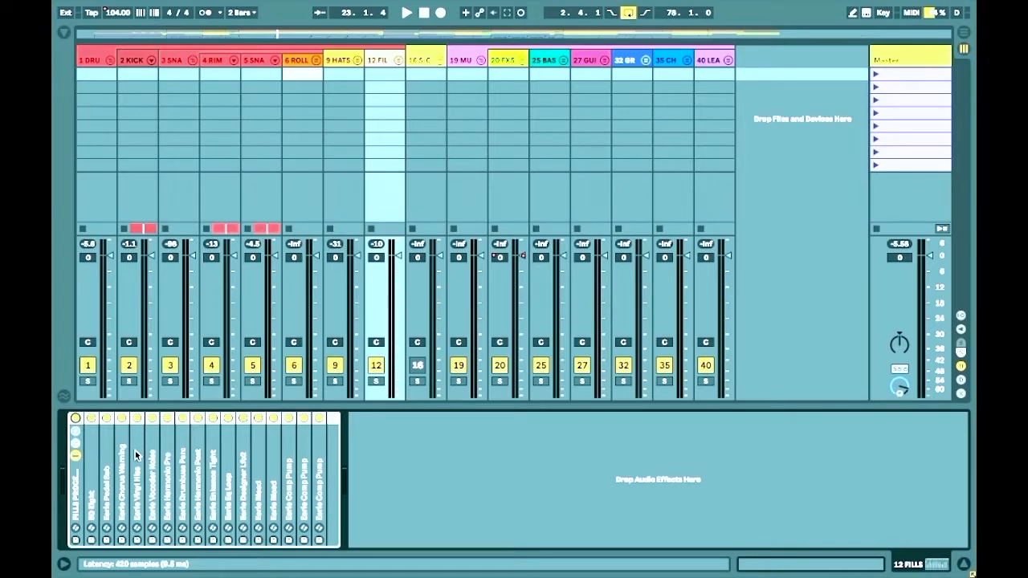
Examine the first effects in the FILLS PROCESSOR chain one at a time, from EQ Eight through Eerie Vocoder Noise
double_click(93, 442)
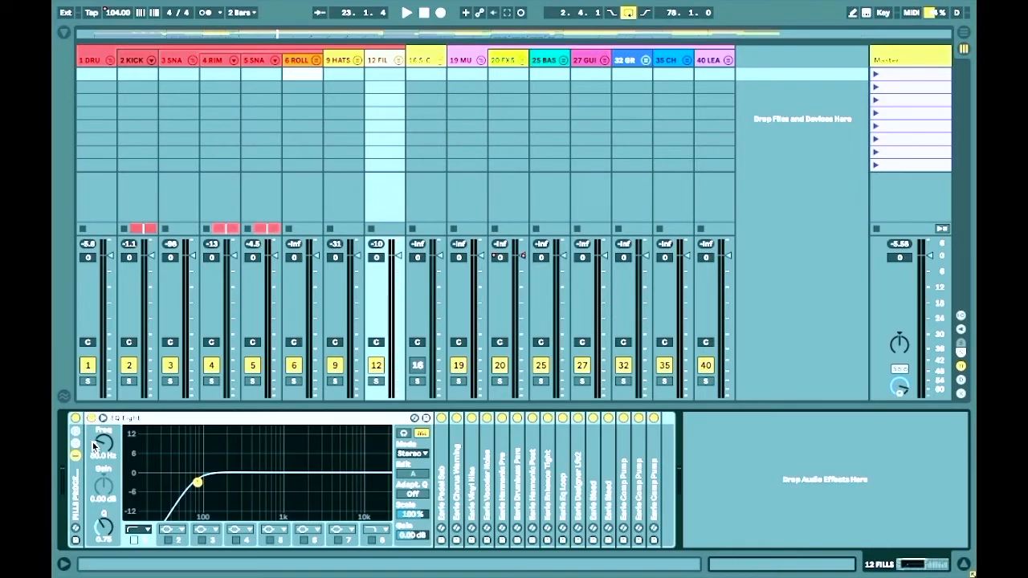
double_click(147, 414)
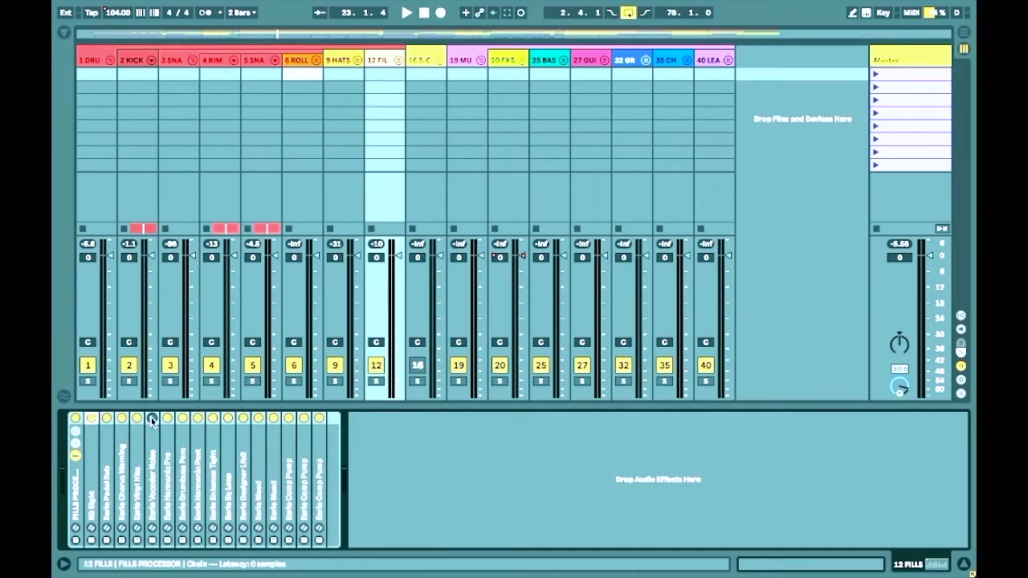
double_click(106, 455)
double_click(105, 455)
double_click(105, 455)
key("minus")
key("Right")
key("plus")
key("minus")
key("Right")
key("plus")
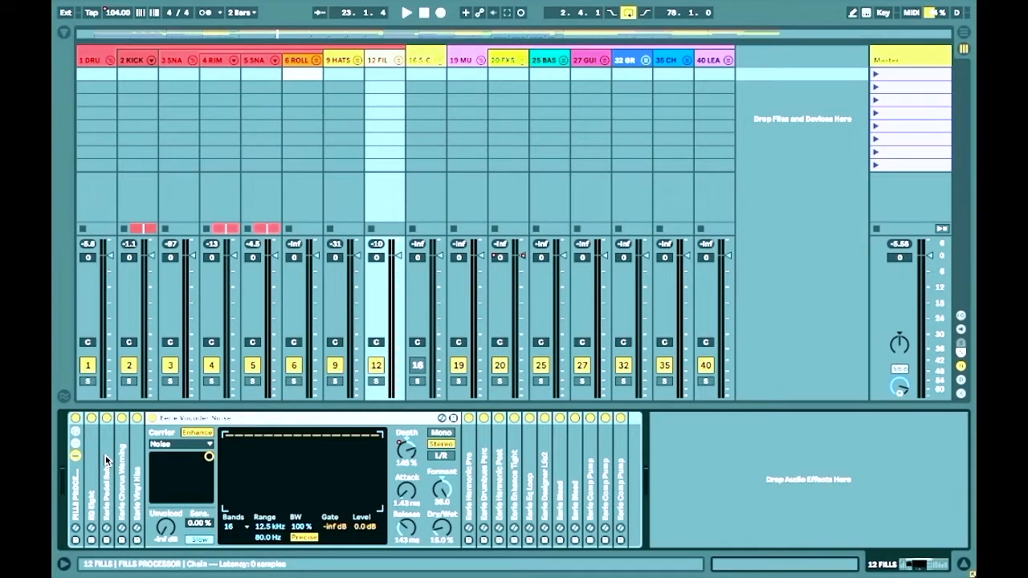
Examine further effects in the FILLS PROCESSOR chain, moving past Eerie Vocoder Noise up to the first Eerie Bleed compressor
key("minus")
key("Right")
key("Right")
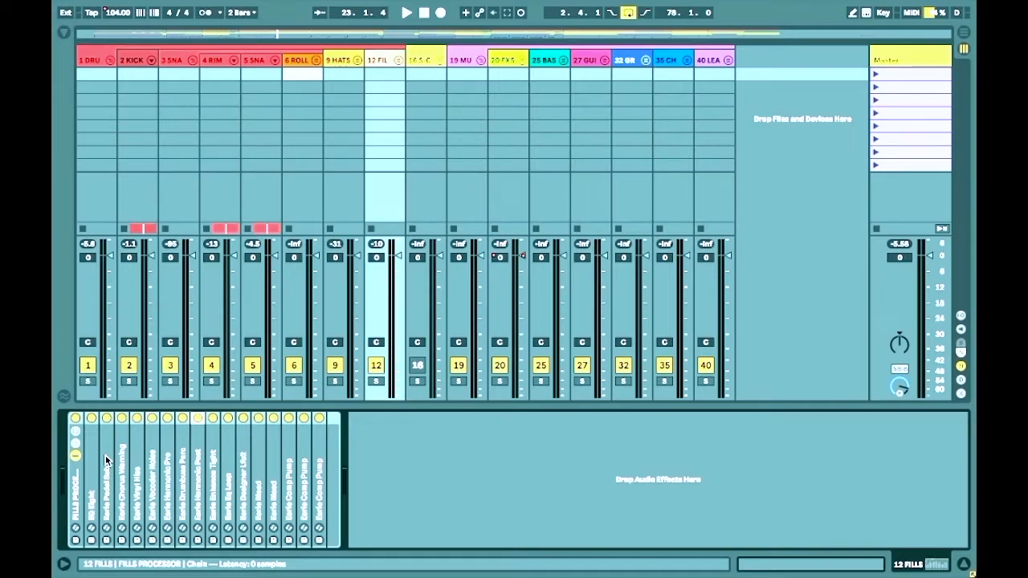
key("plus")
key("minus")
key("Right")
key("Right")
key("Right")
key("Right")
key("Right")
key("plus")
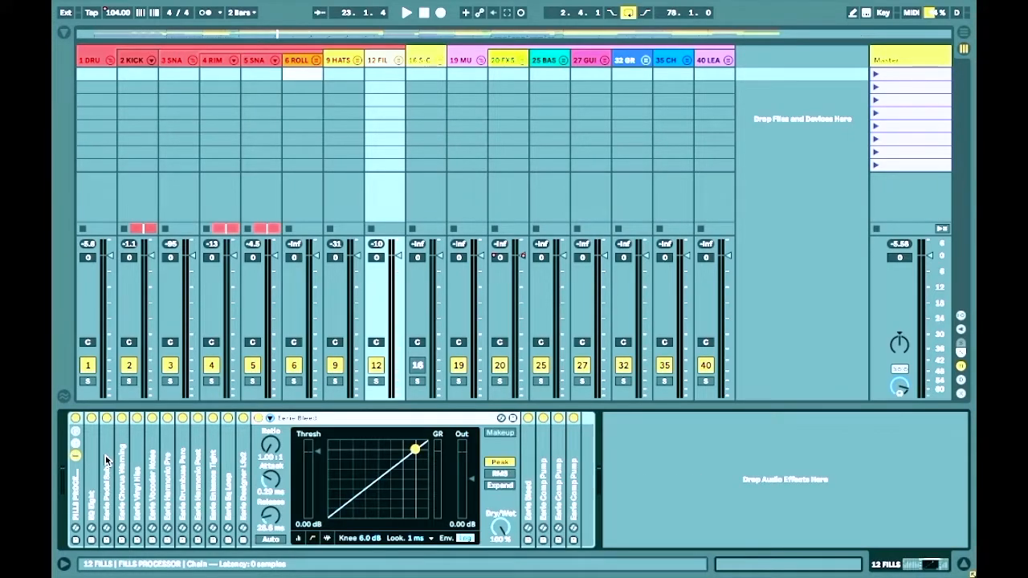
key("minus")
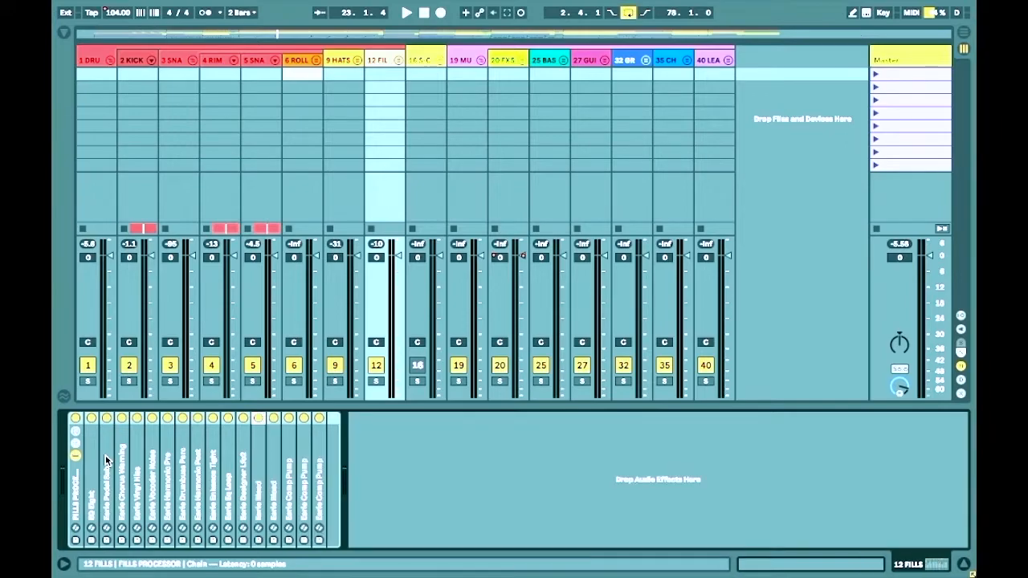
Expand the second Eerie Bleed compressor and reveal its sidechain settings to examine the audio source, then hide them again
key("plus")
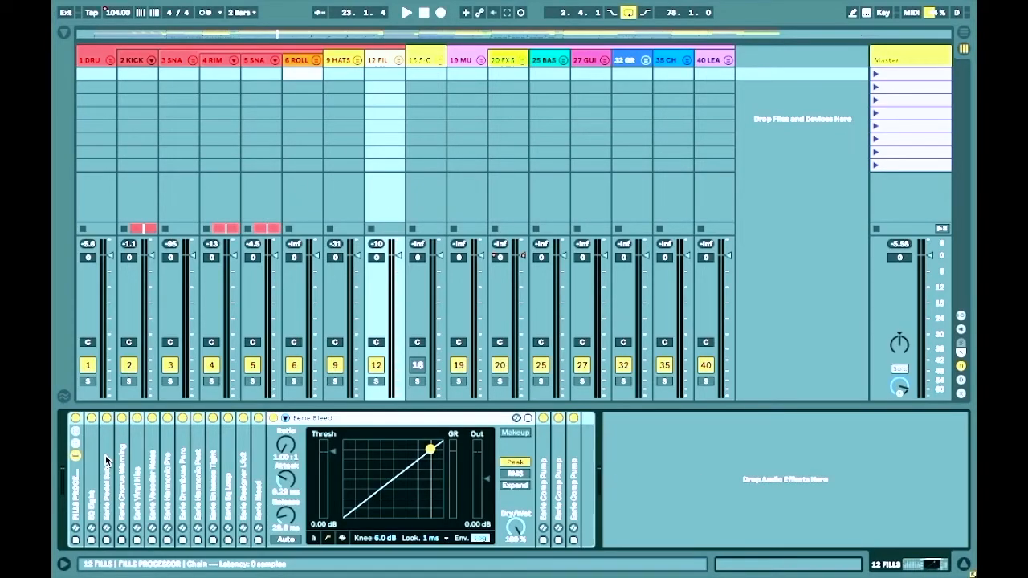
left_click(284, 418)
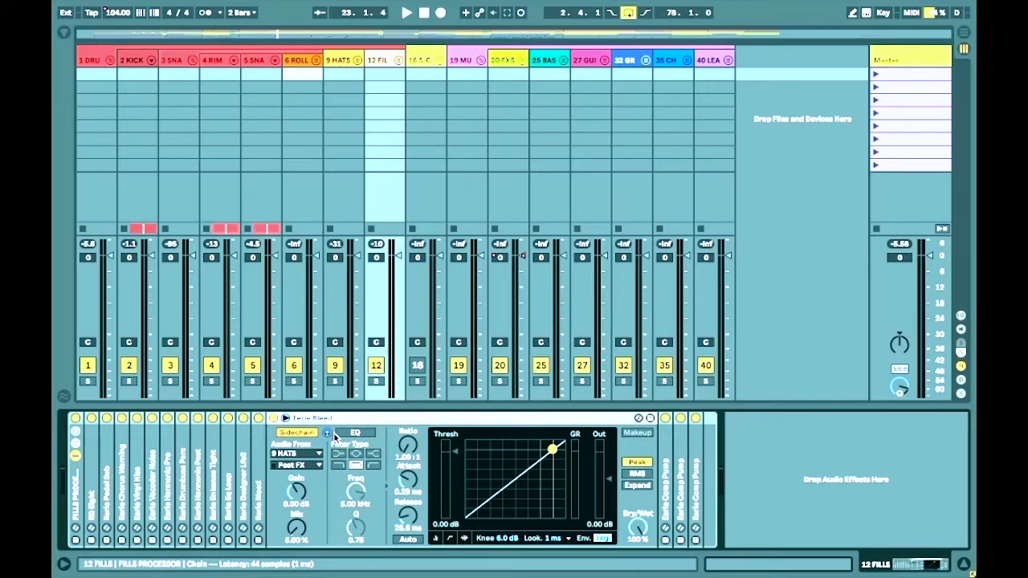
key("Tab")
key("Tab")
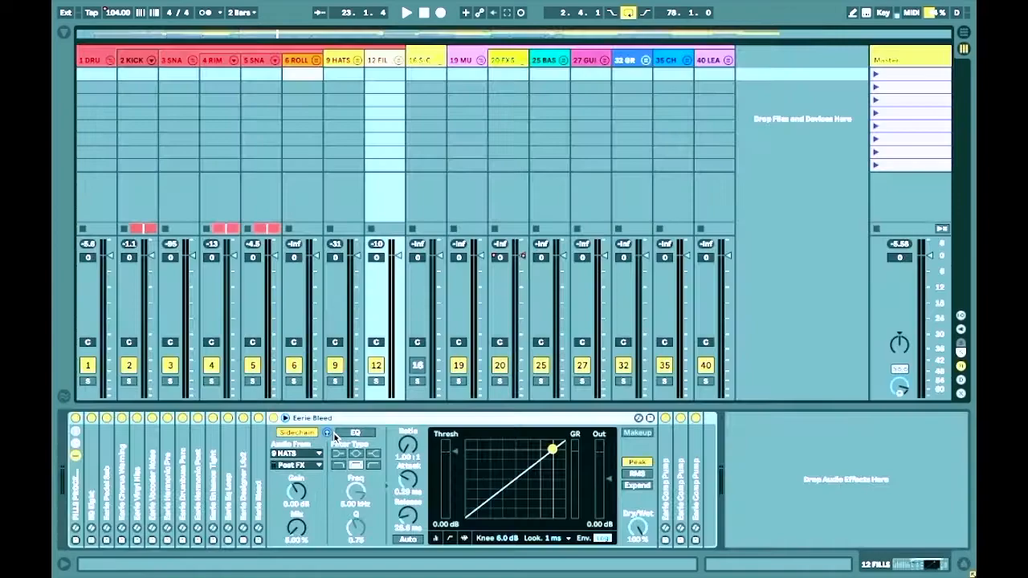
left_click(286, 419)
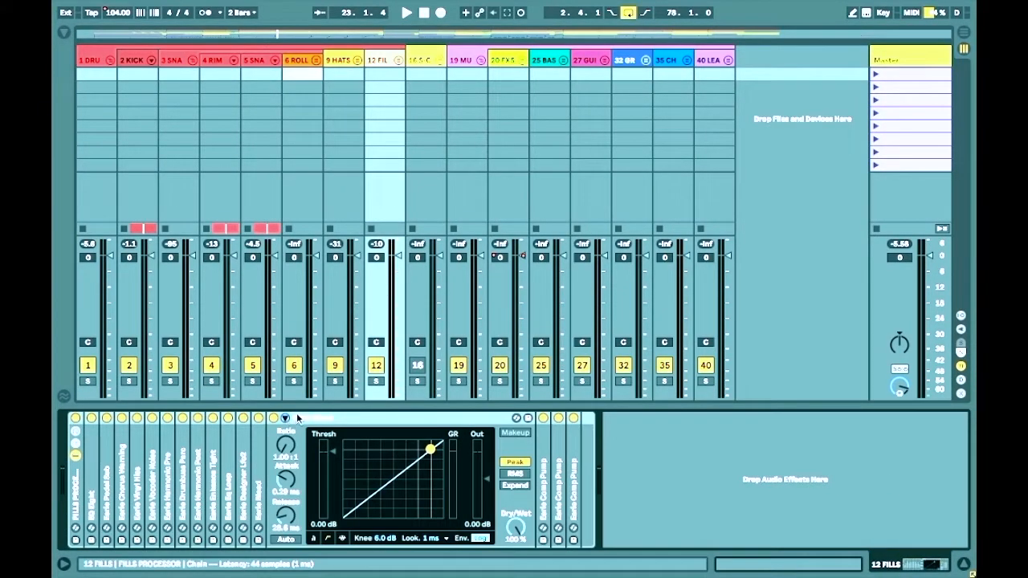
Play the soloed DRUMS group from bar 19, collapse the Eerie Bleed device and stop in the arrangement
key("space")
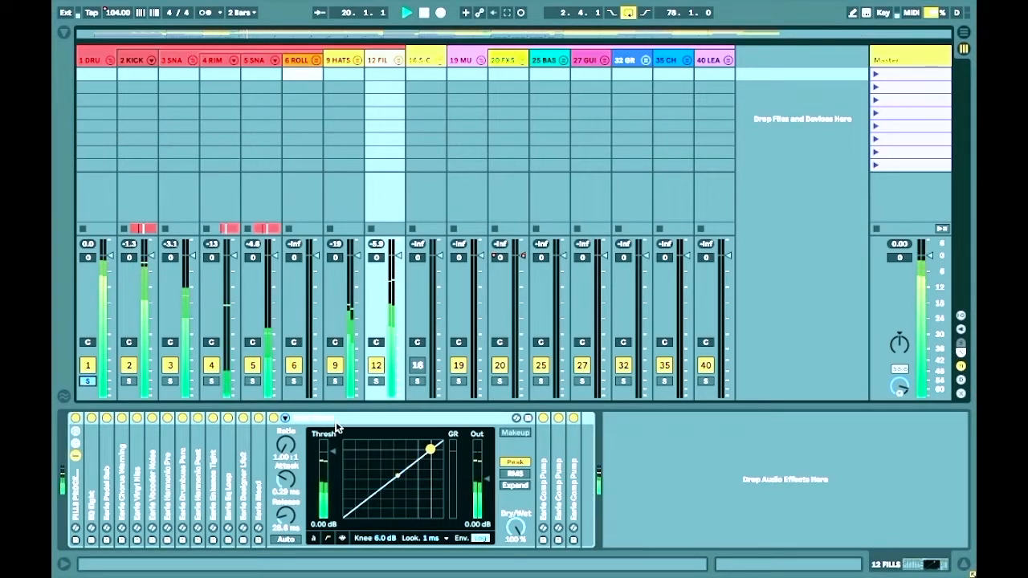
key("Delete")
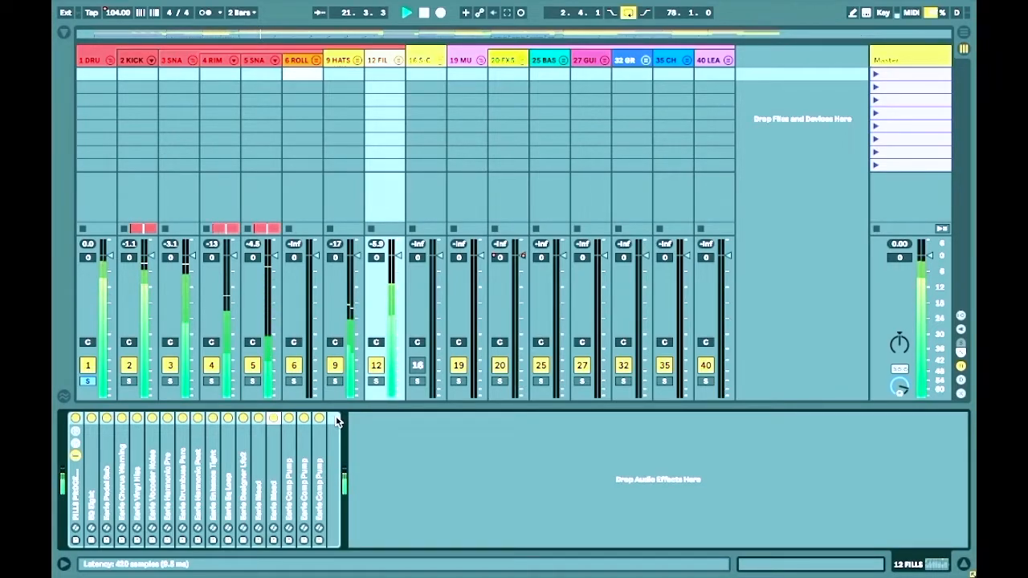
key("Tab")
key("space")
Unfold the ROLLS, HATS and FILLS groups in the arrangement to show their individual tracks
left_click(876, 220)
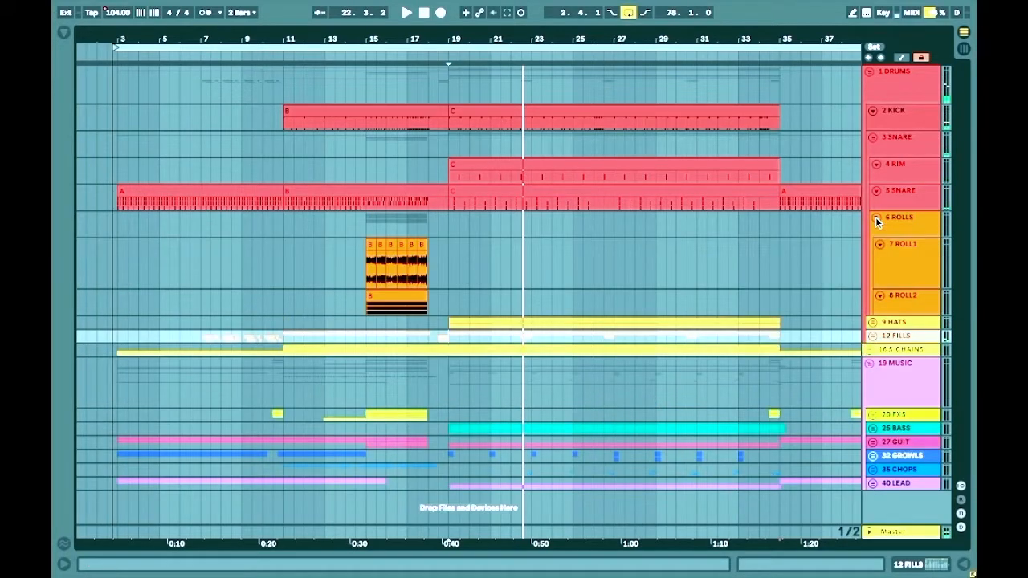
left_click(873, 322)
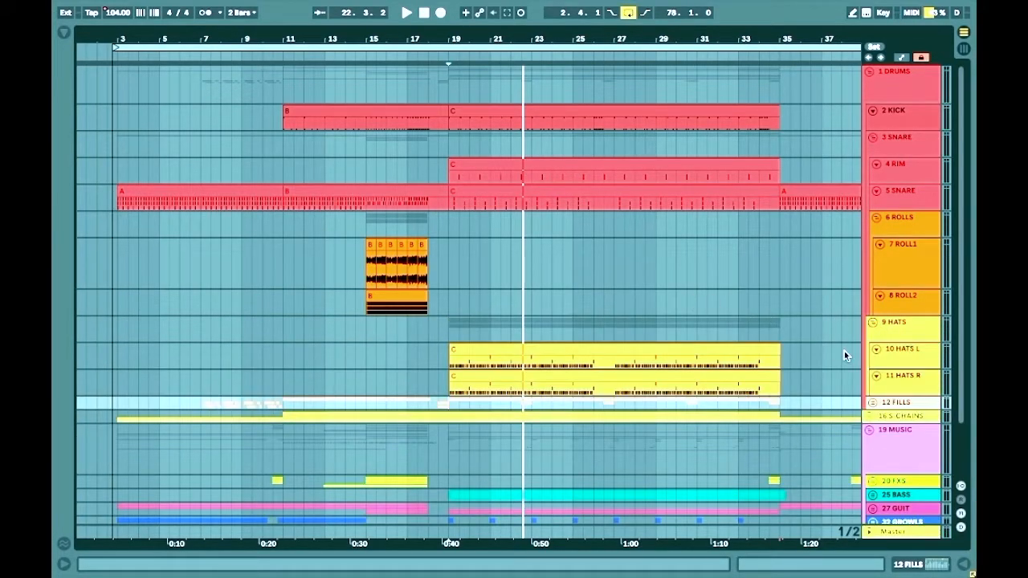
left_click(873, 402)
scroll(686, 440, "down", 4)
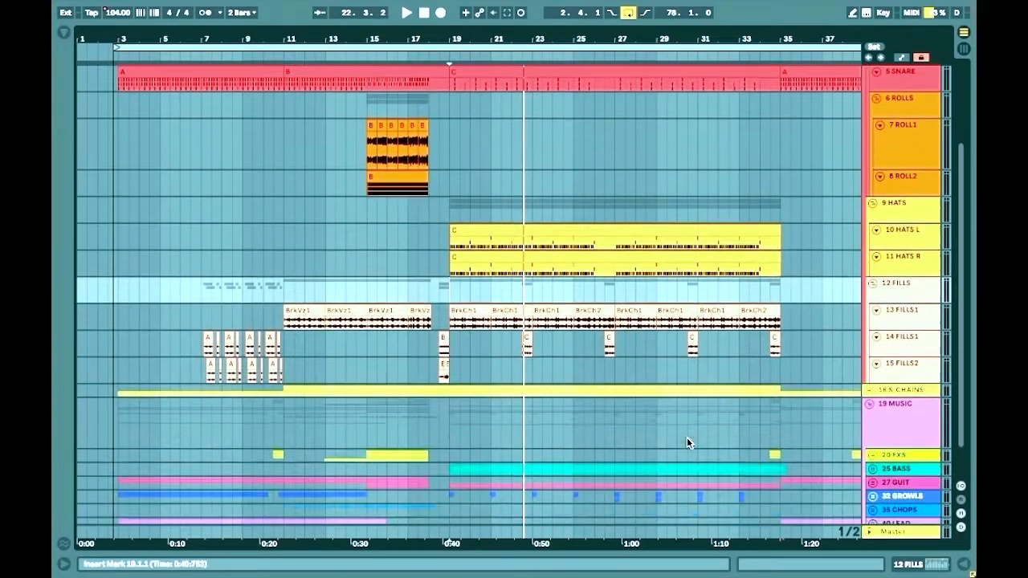
Set the playback start at bar 15 on the HATS group and play the soloed drums through the roll section
left_click(362, 201)
key("Tab")
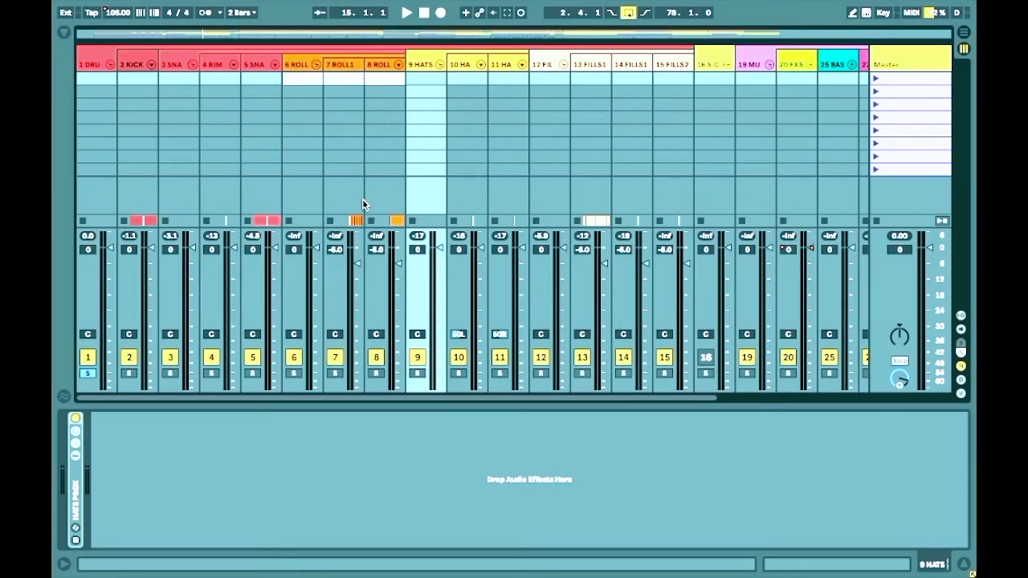
key("Tab")
key("space")
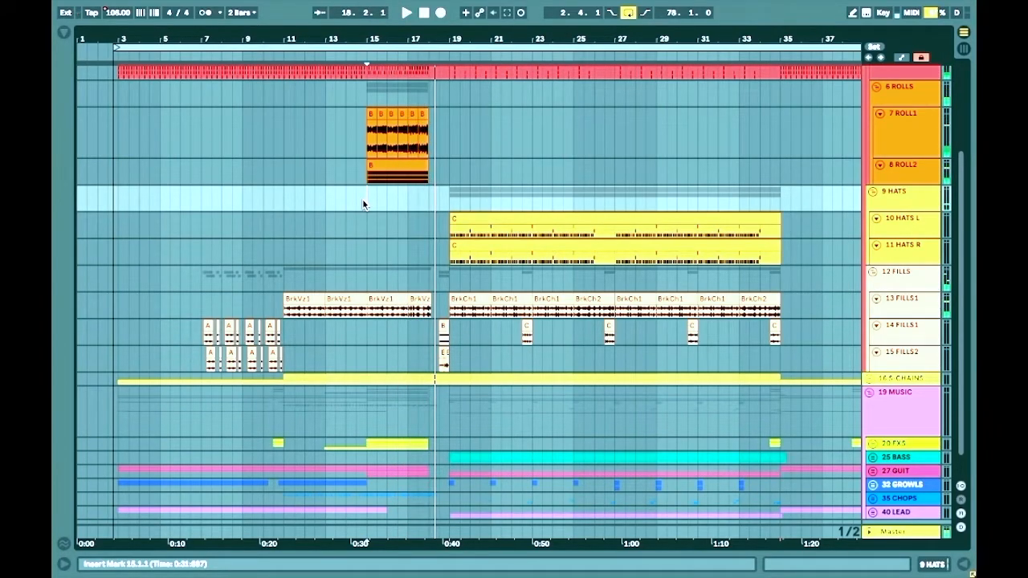
Play the soloed drums from bar 15 with the FILLS group muted, and turn the FILLS group back on
key("Tab")
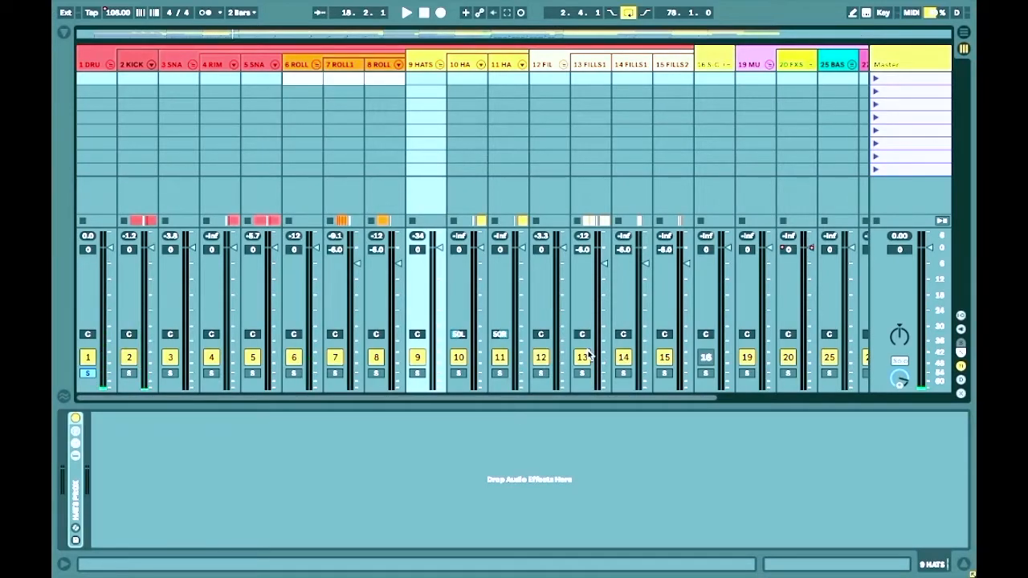
left_click(544, 357)
key("space")
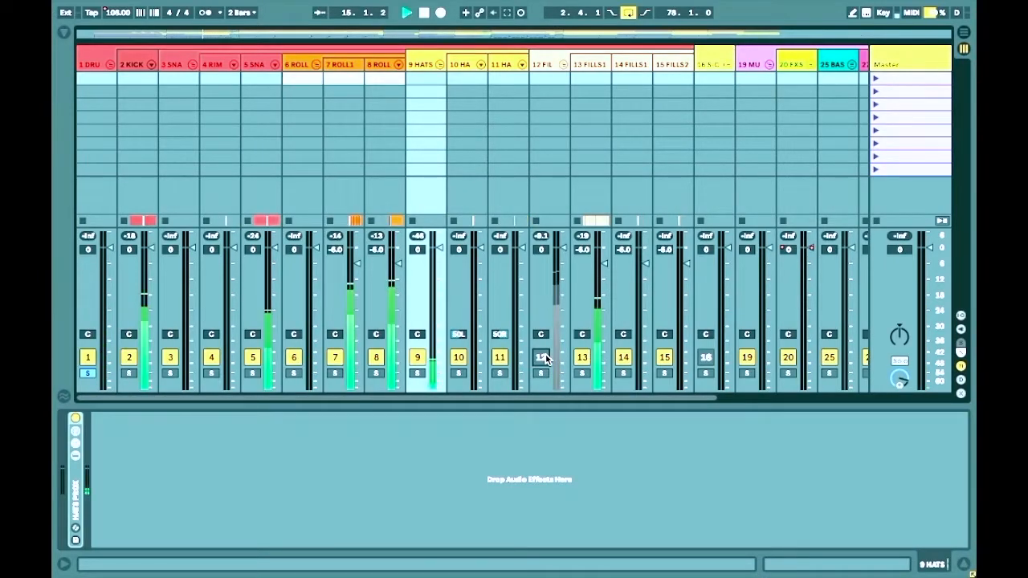
key("Tab")
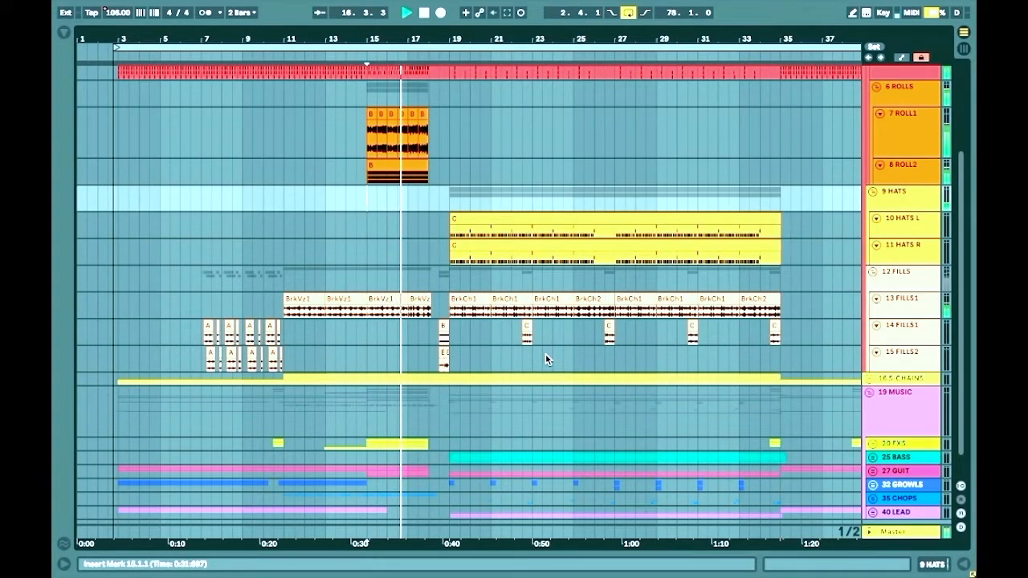
key("Tab")
left_click(543, 358)
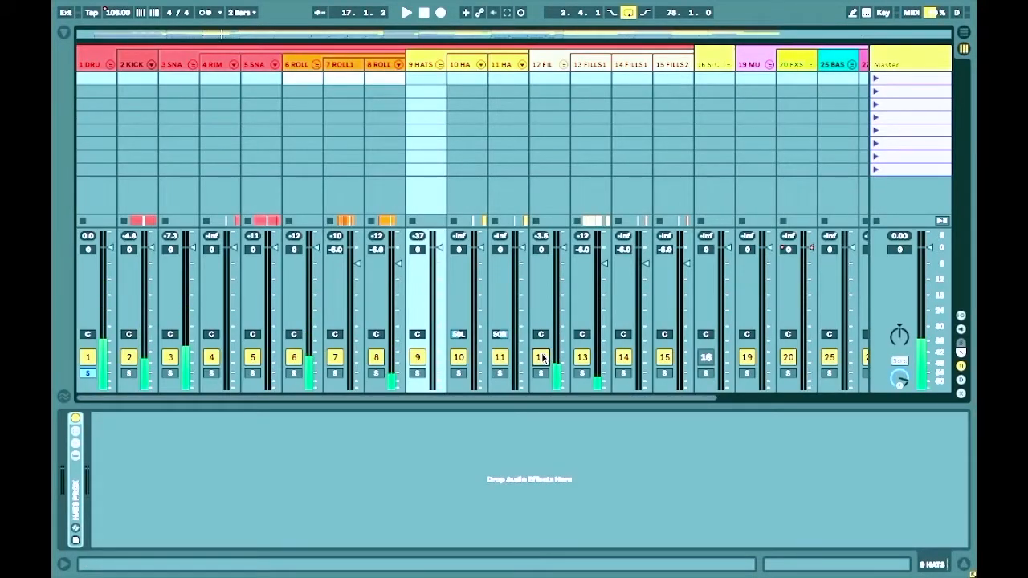
Fold the HATS, ROLLS, FILLS and SNARE groups in the mixer to hide their individual tracks
left_click(438, 65)
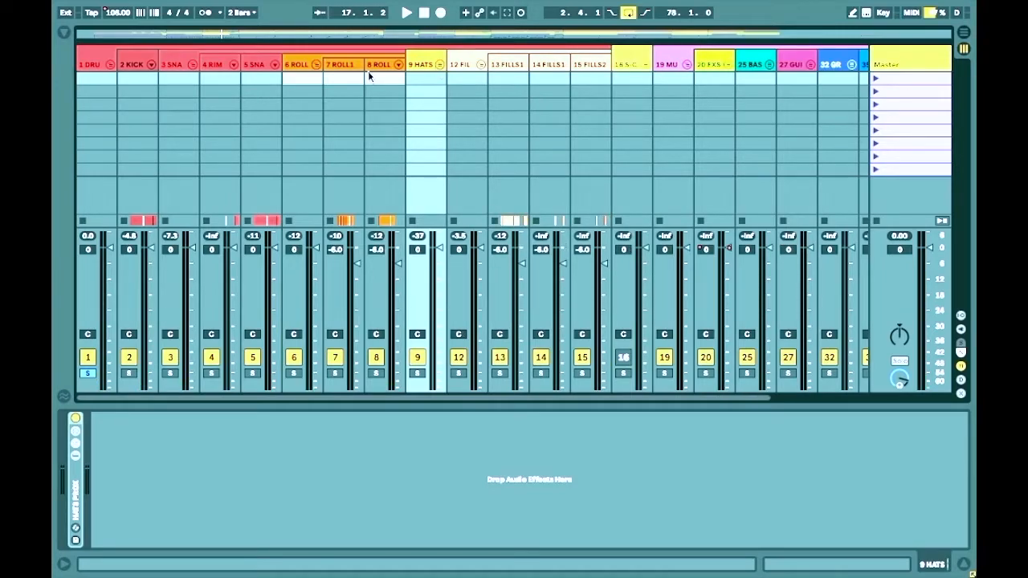
left_click(316, 69)
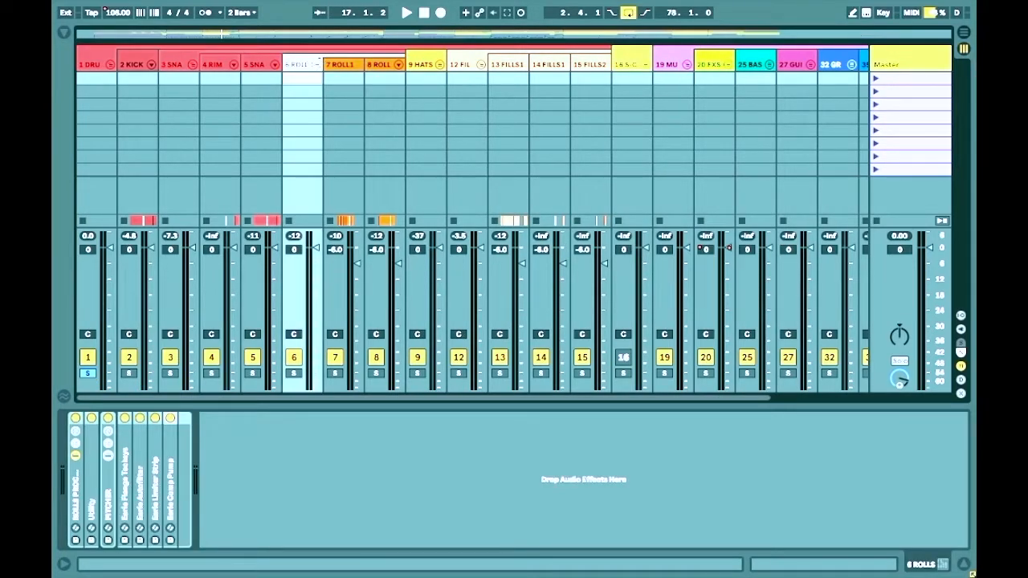
left_click(315, 65)
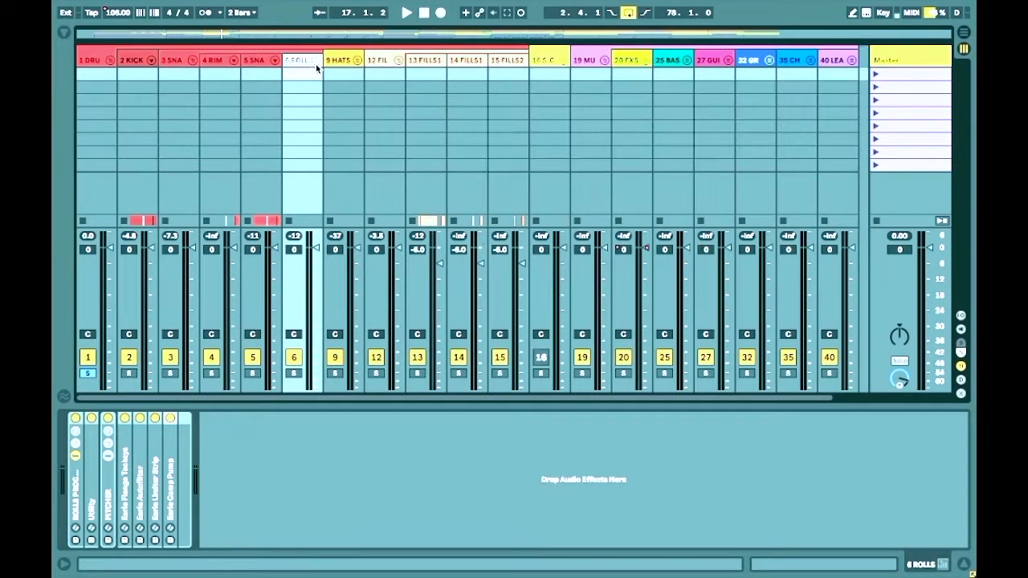
left_click(395, 61)
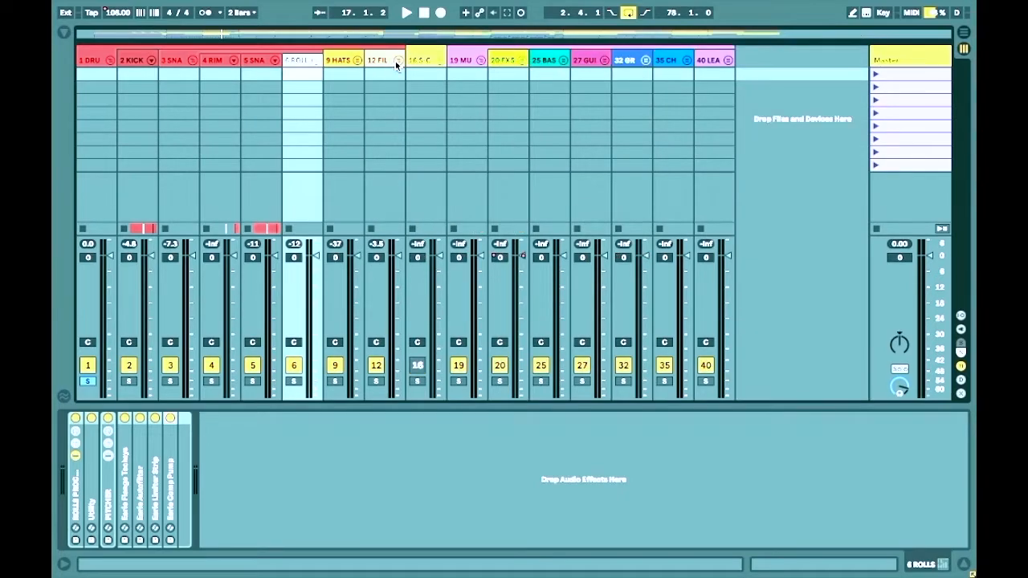
left_click(193, 61)
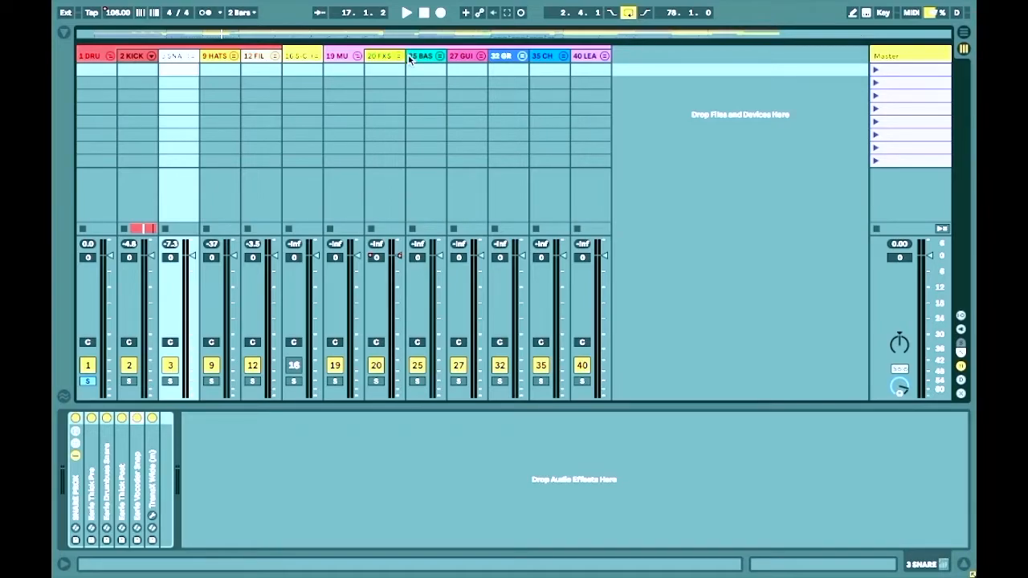
Unfold the GROWLS group and expand its first GROWL1 track in the arrangement to show the clip waveforms
left_click(583, 57)
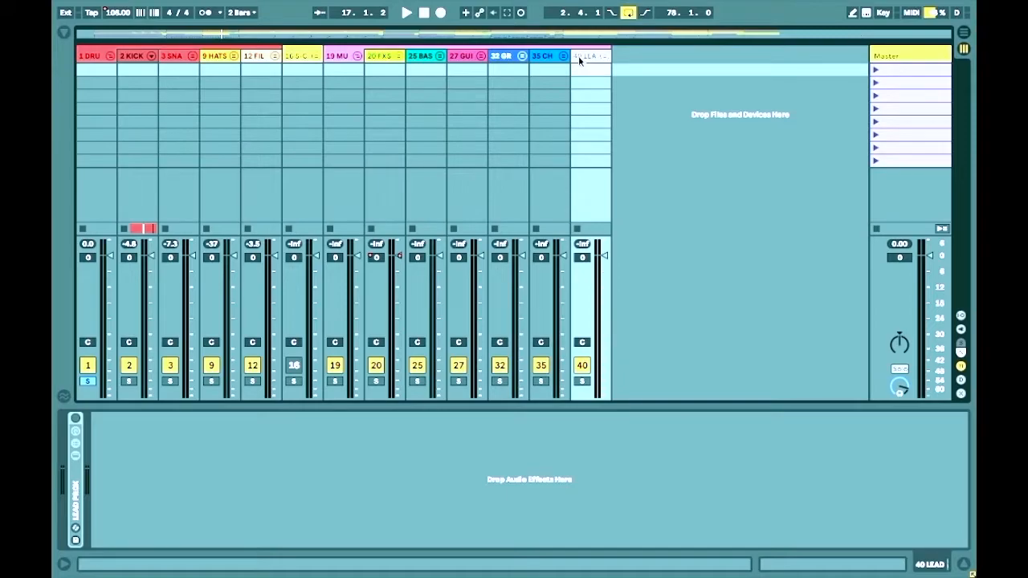
left_click(518, 58)
left_click(522, 56)
key("Tab")
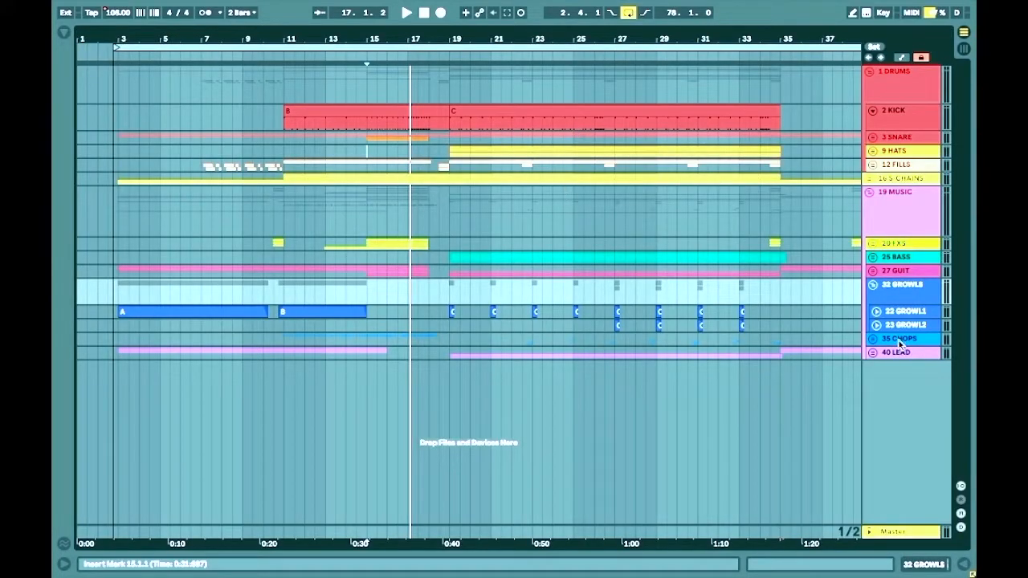
left_click(875, 313)
Take the DRUMS group out of solo and play the soloed GROWLS group from bar 3
key("Tab")
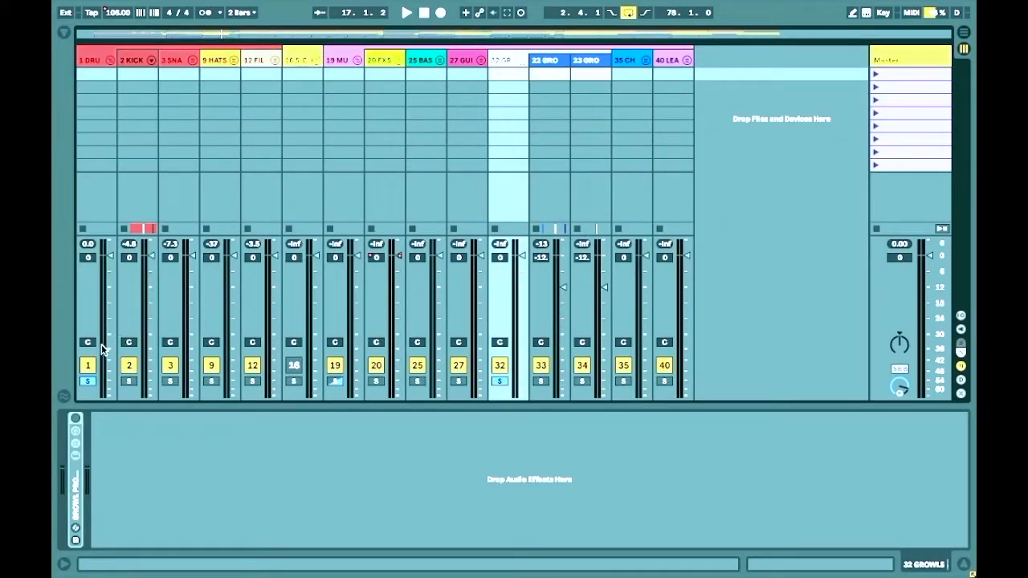
left_click(87, 380)
key("Tab")
left_click(121, 286)
key("space")
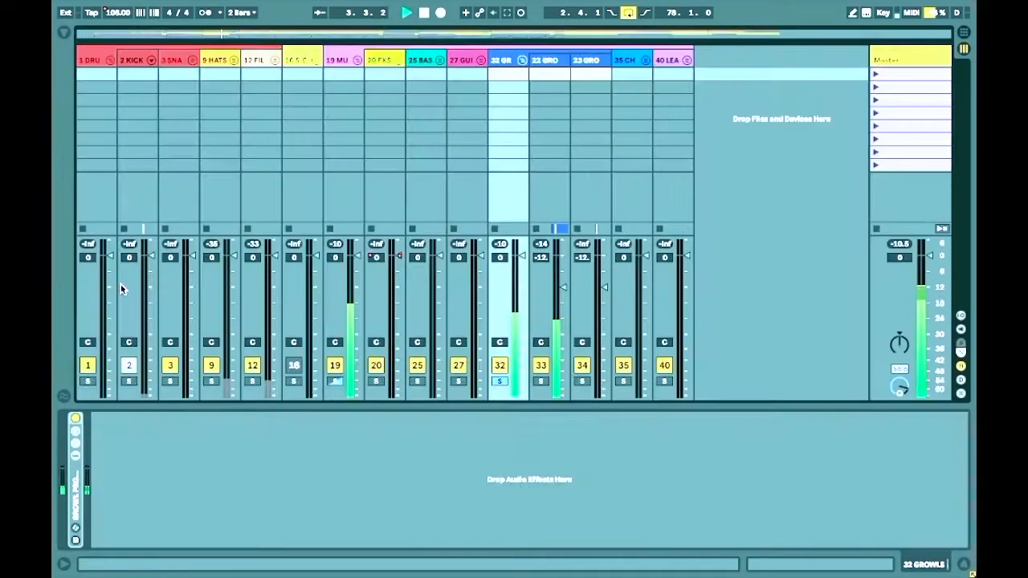
key("Tab")
Reveal the devices in the GROWLS group's GROWL PROCESSOR rack and examine the EQ Eight settings with playback stopped
left_click(506, 60)
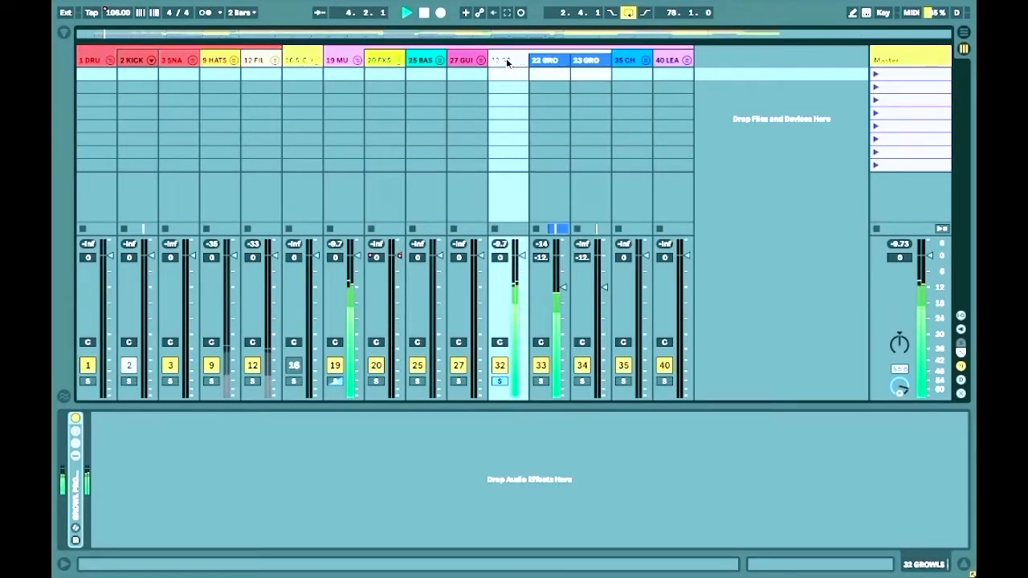
left_click(76, 456)
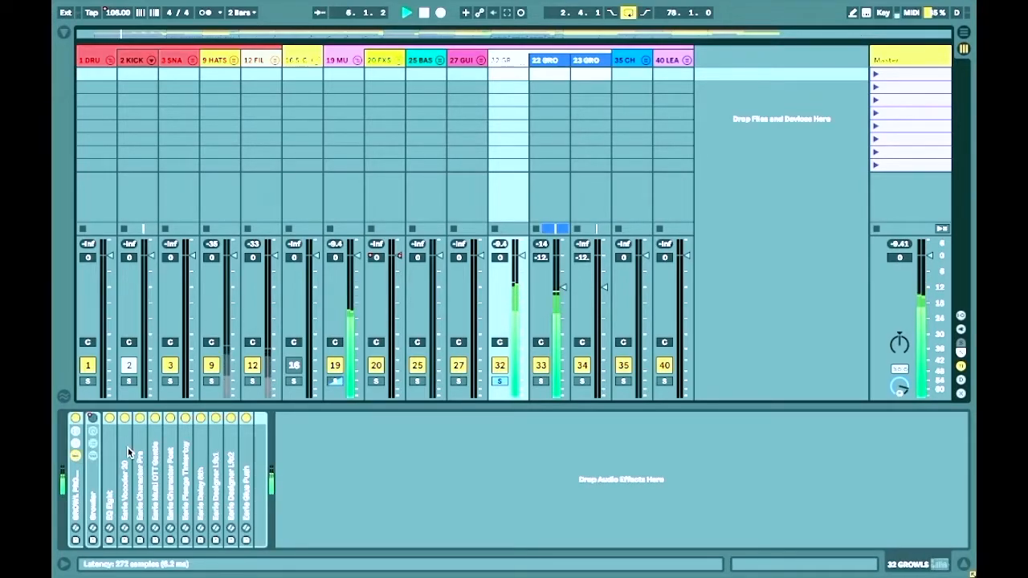
key("space")
left_click(112, 442)
double_click(112, 447)
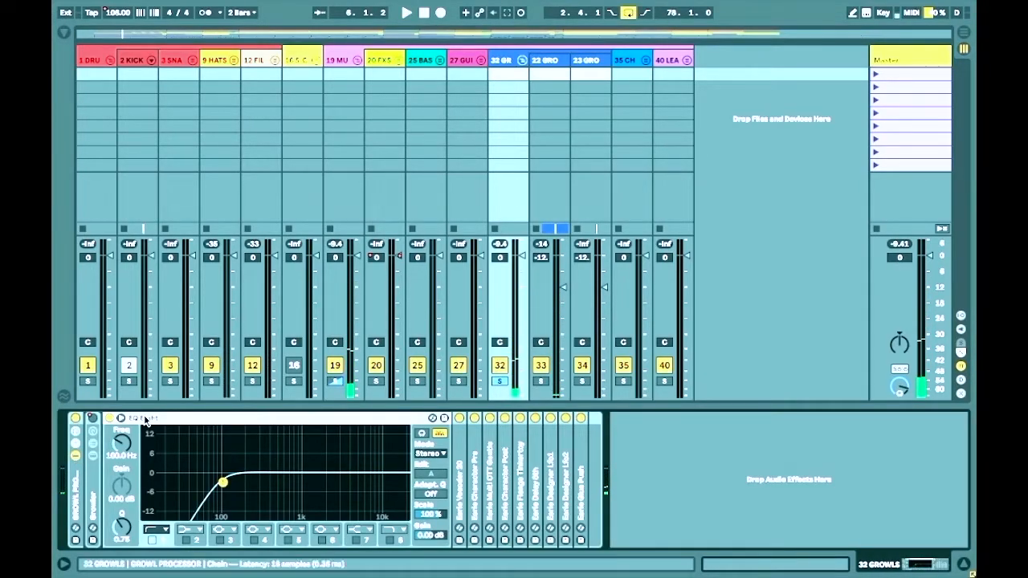
double_click(145, 420)
Expand and collapse the Eerie Vocoder 20, Eerie Character Pre and Eerie Multi OTT Gentle devices to examine their settings
double_click(125, 438)
double_click(168, 421)
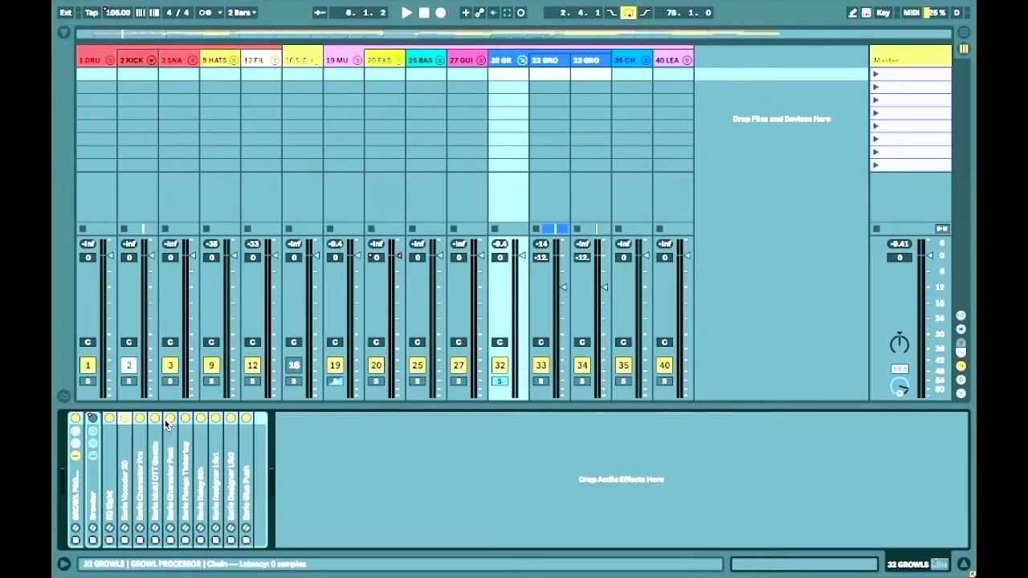
double_click(140, 440)
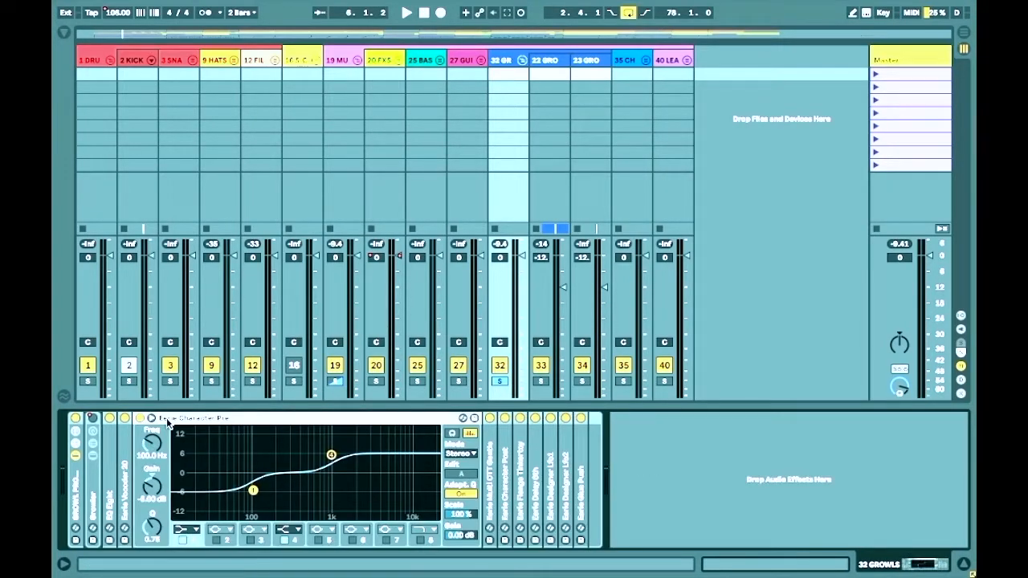
double_click(168, 420)
double_click(156, 444)
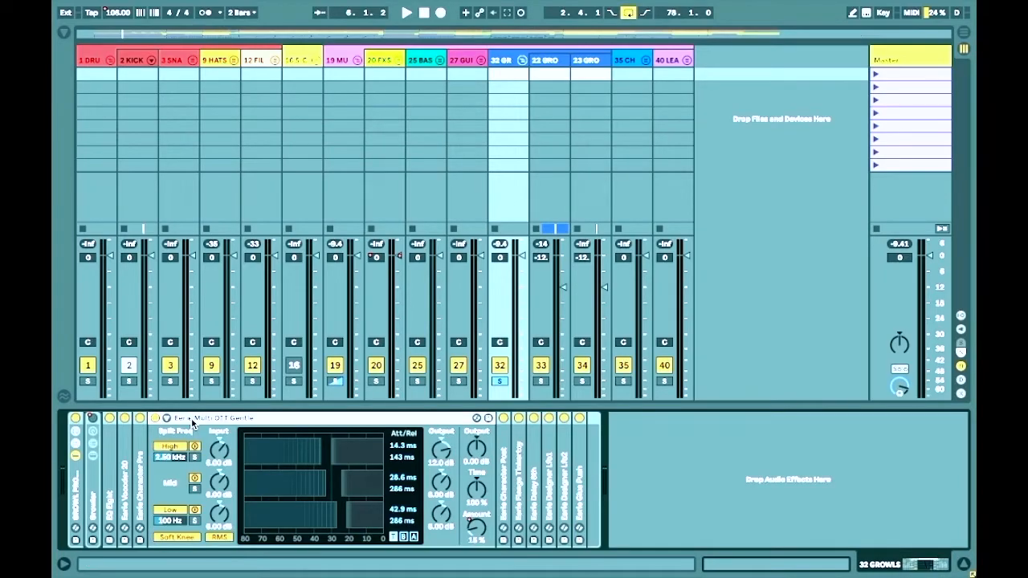
double_click(193, 423)
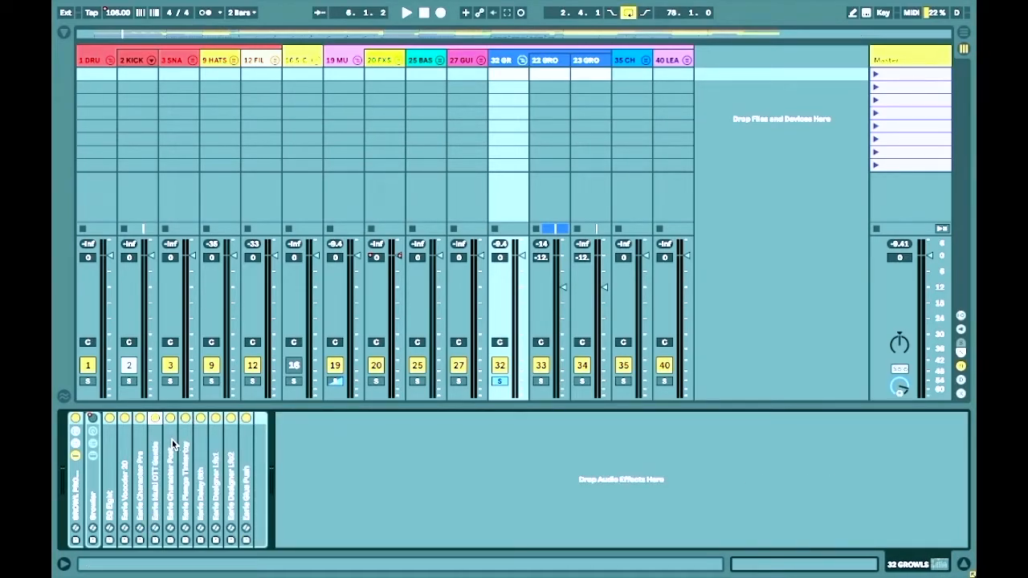
Examine the Eerie Flange Tinkertoy, Eerie Delay 8th and Eerie Designer Lfo1 and Lfo2 settings, including the Lfo2 phase
double_click(186, 440)
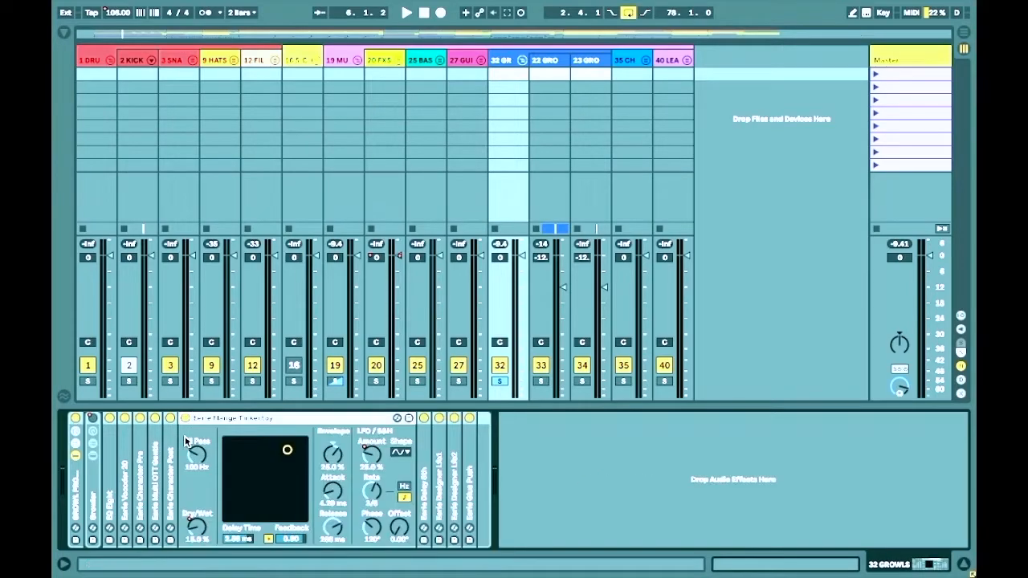
double_click(222, 425)
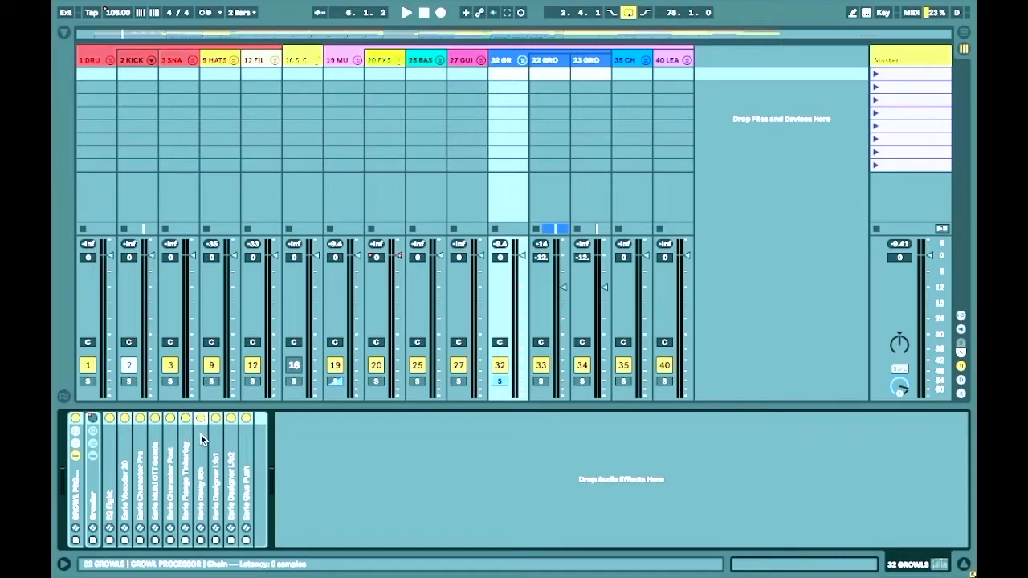
double_click(201, 439)
double_click(232, 418)
double_click(217, 440)
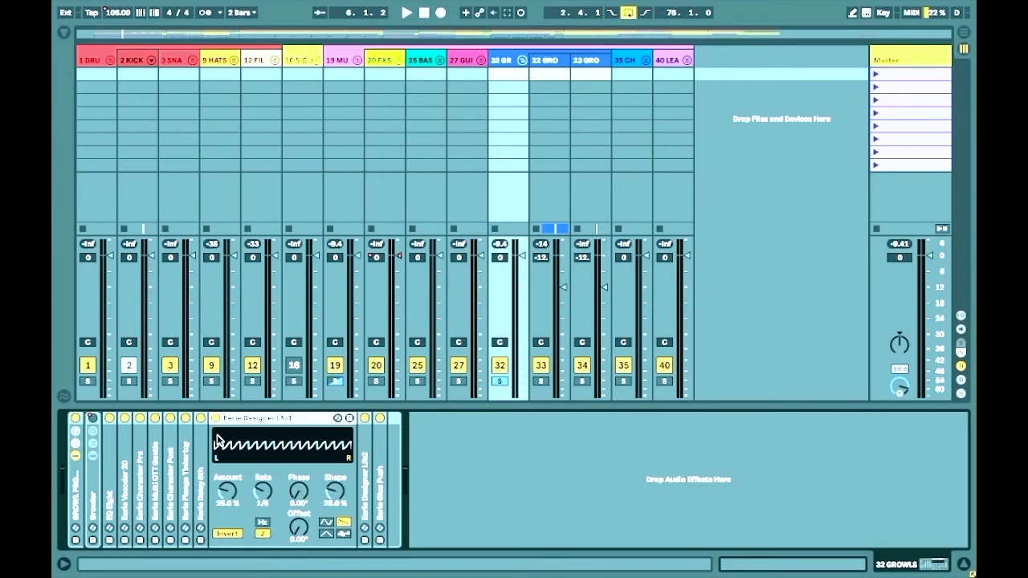
double_click(258, 418)
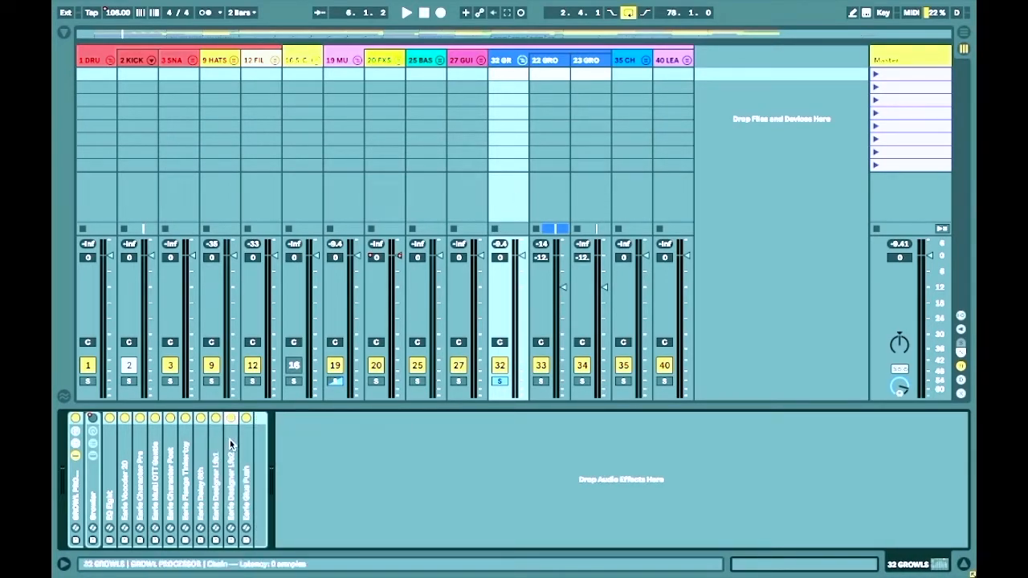
double_click(229, 440)
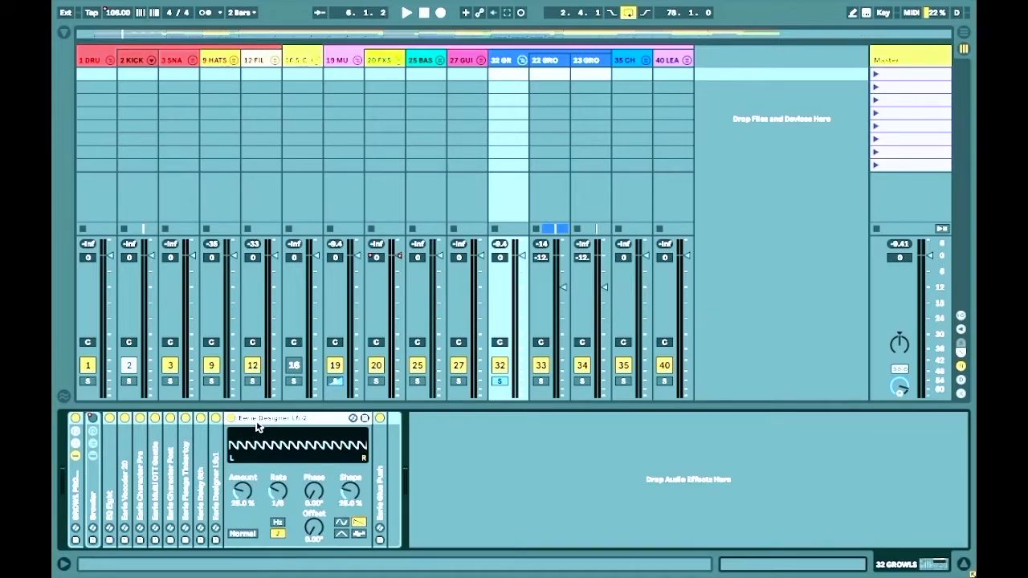
left_click(318, 497)
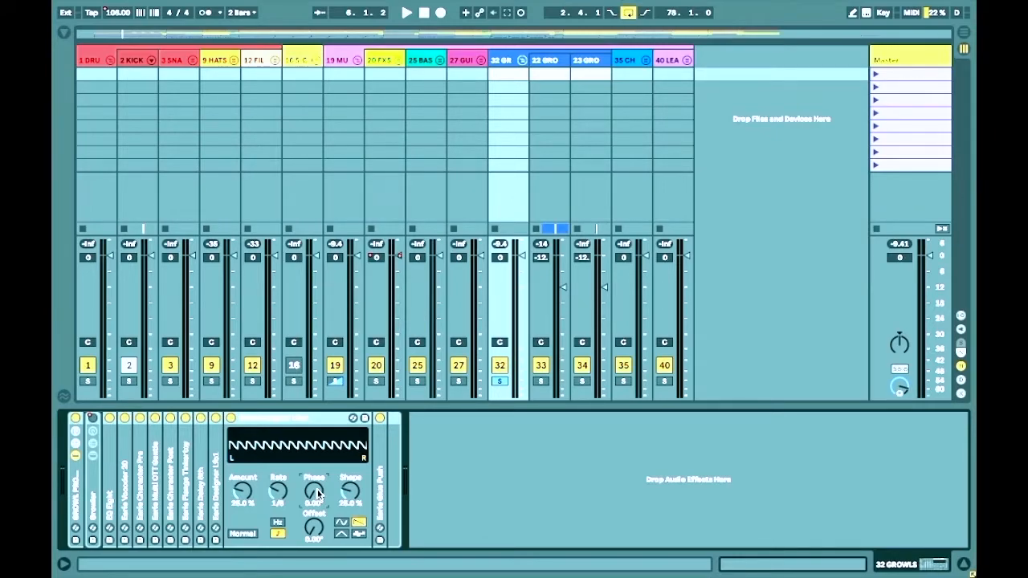
Set the playback start at bar 27 on the MUSIC group in the arrangement
key("Tab")
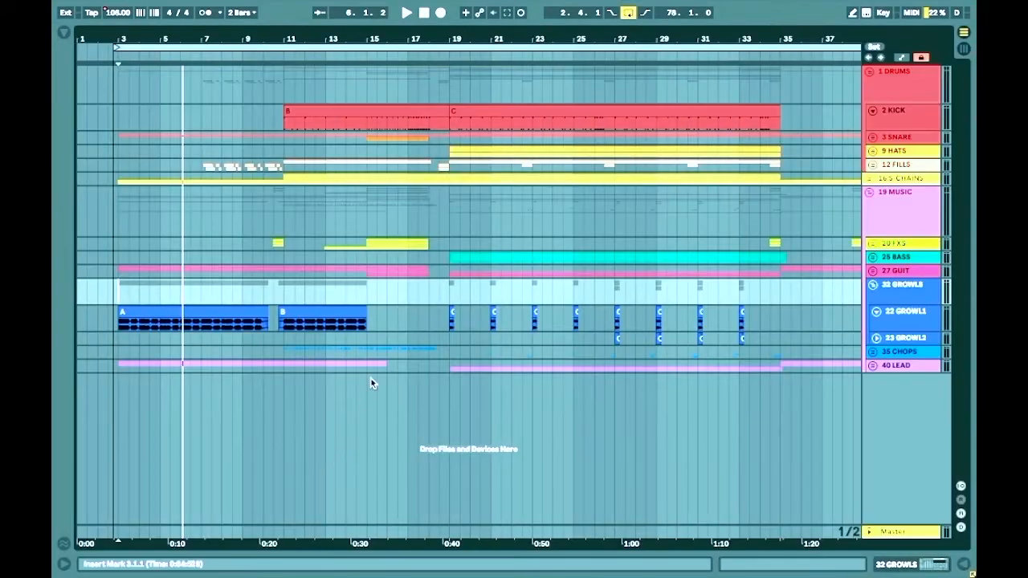
left_click(452, 224)
left_click(615, 223)
key("Tab")
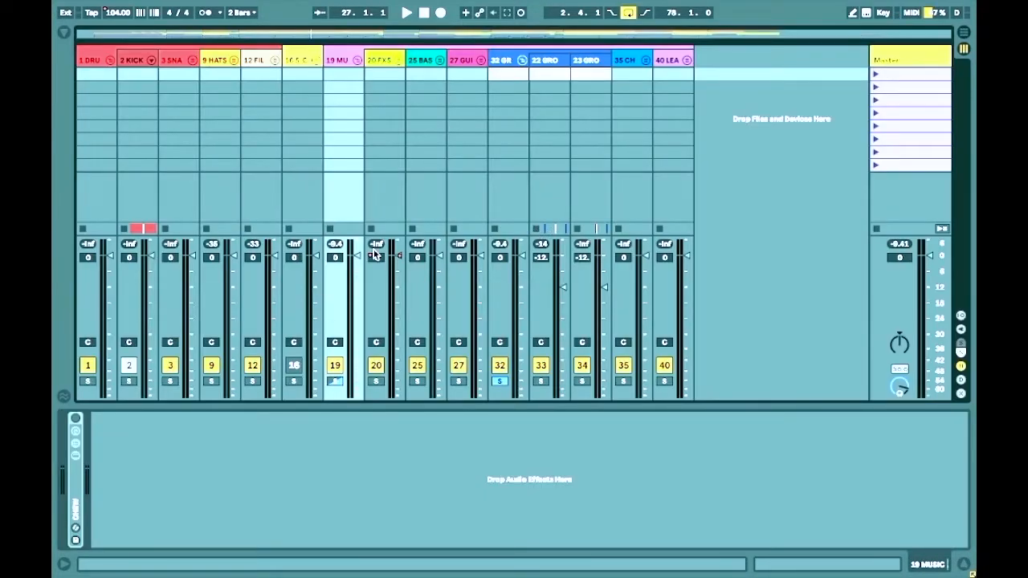
Reveal the Growler rack's devices on the GROWLS group and examine the MT-A plug-in and Eerie Limiter Strip settings
left_click(500, 61)
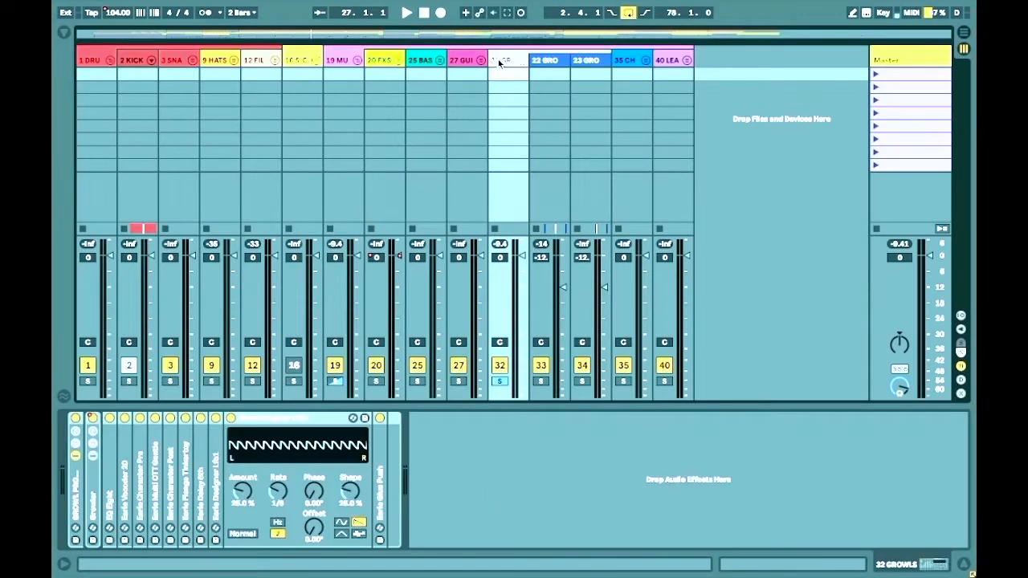
double_click(262, 419)
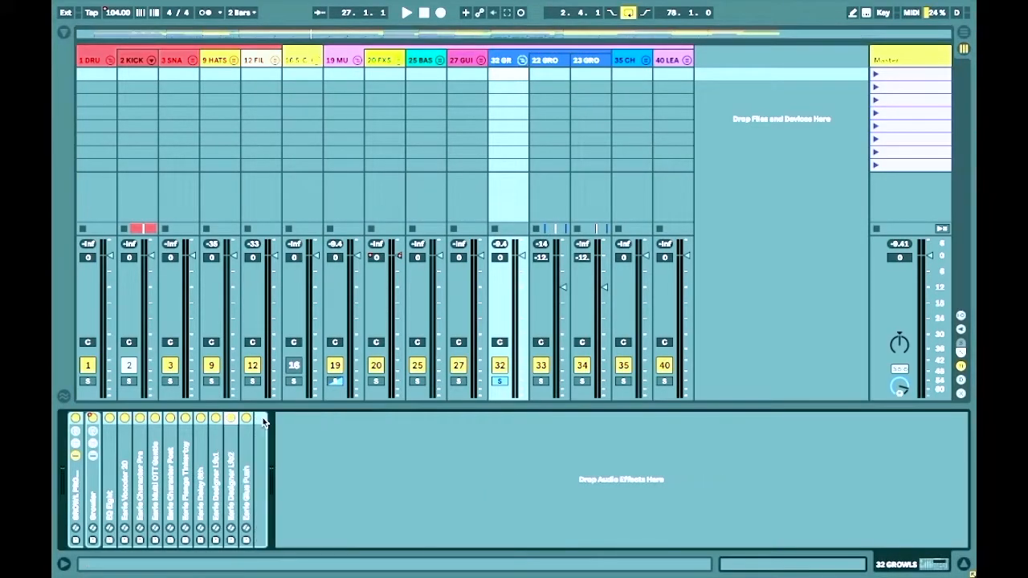
left_click(93, 456)
left_click(108, 527)
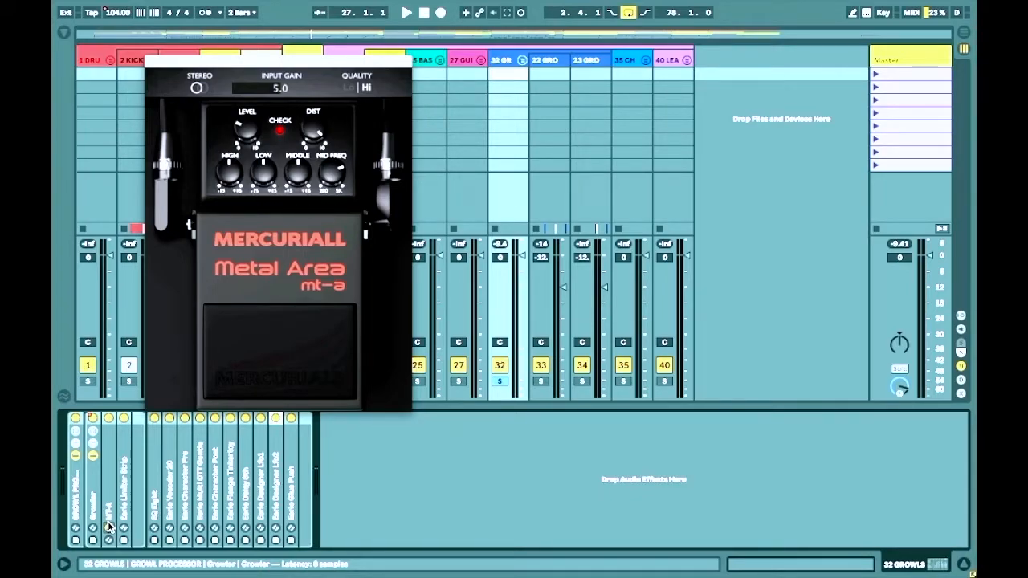
left_click(109, 526)
double_click(121, 471)
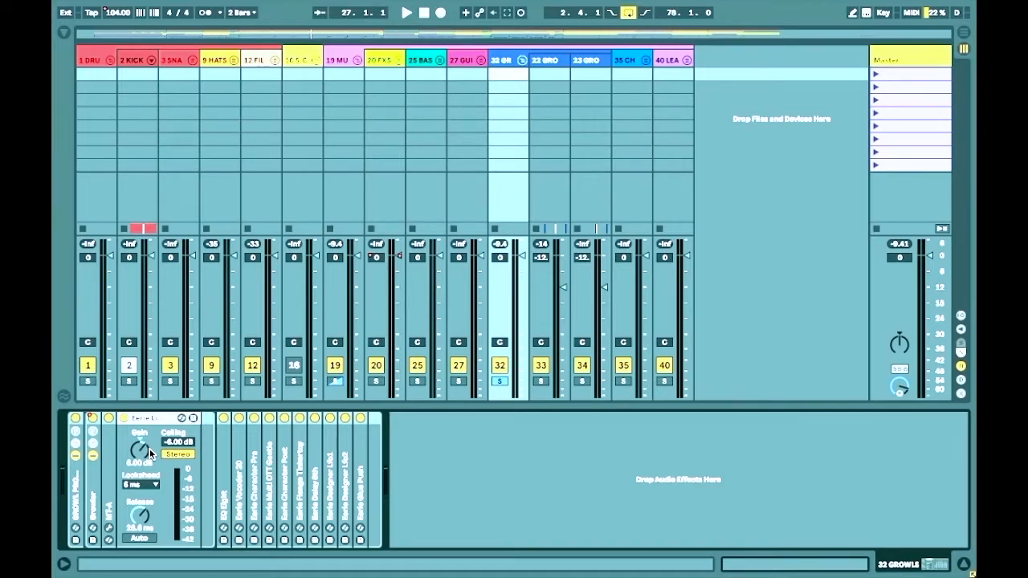
Play the soloed GROWLS group from bar 27 to hear both growl tracks
key("Tab")
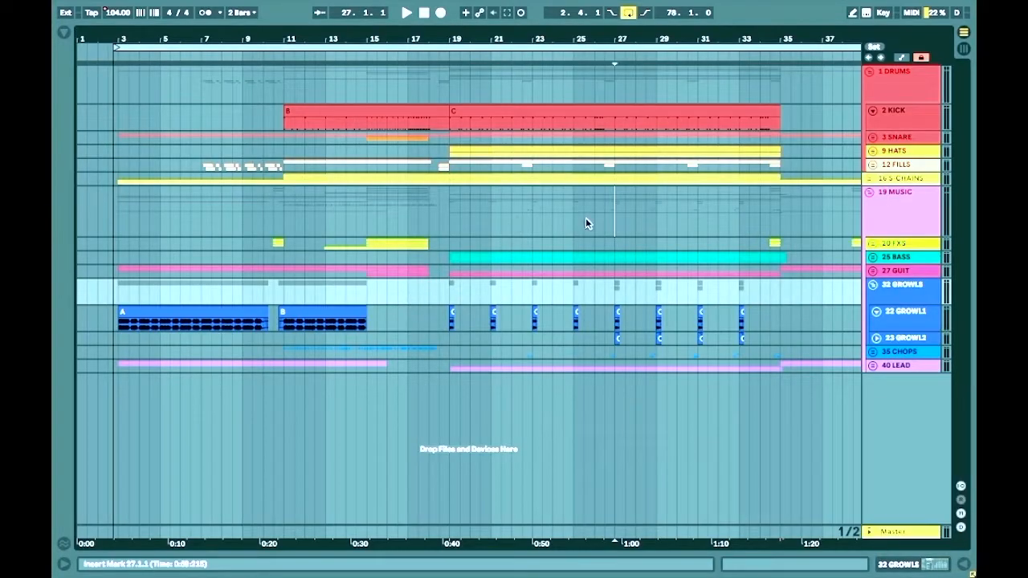
key("Tab")
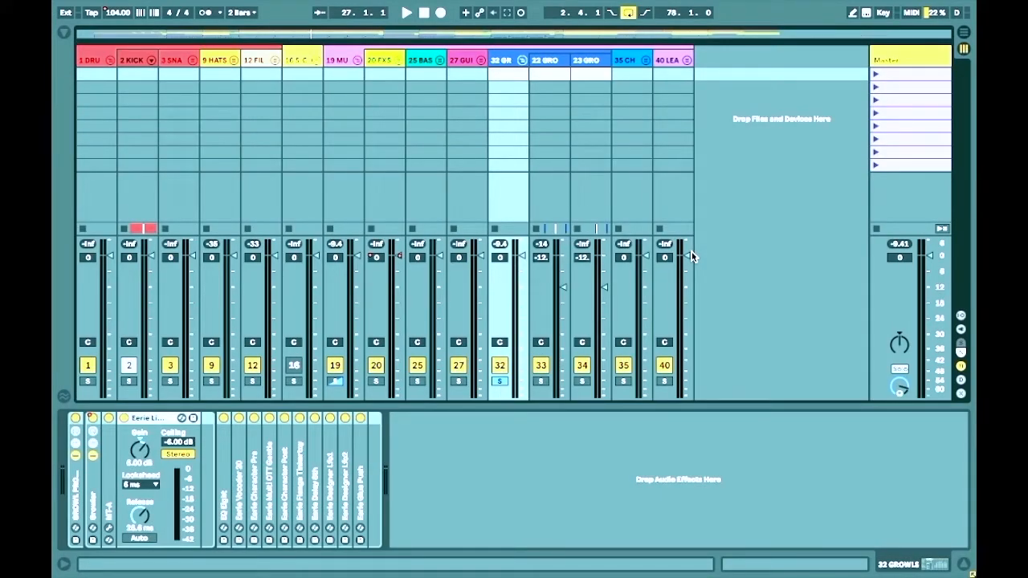
key("space")
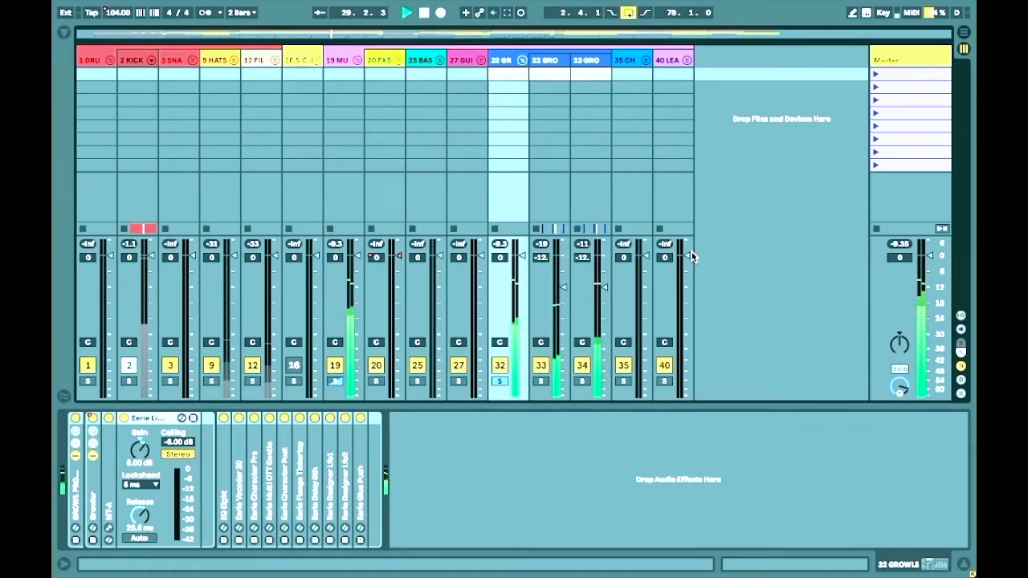
Listen to the soloed GROWLS group around bar 31 and from bar 39, checking its levels in the mixer
key("Tab")
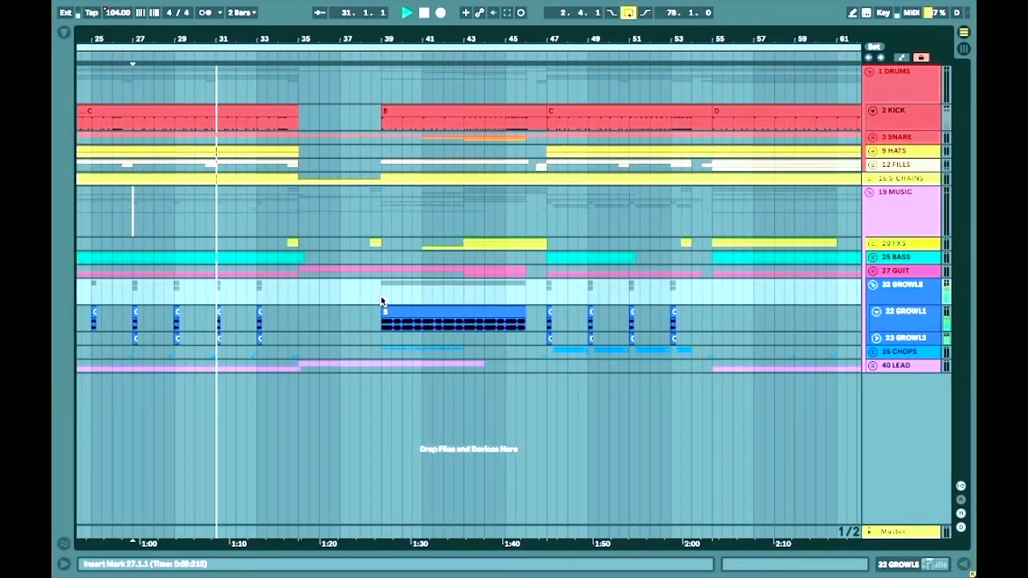
key("Tab")
key("Tab")
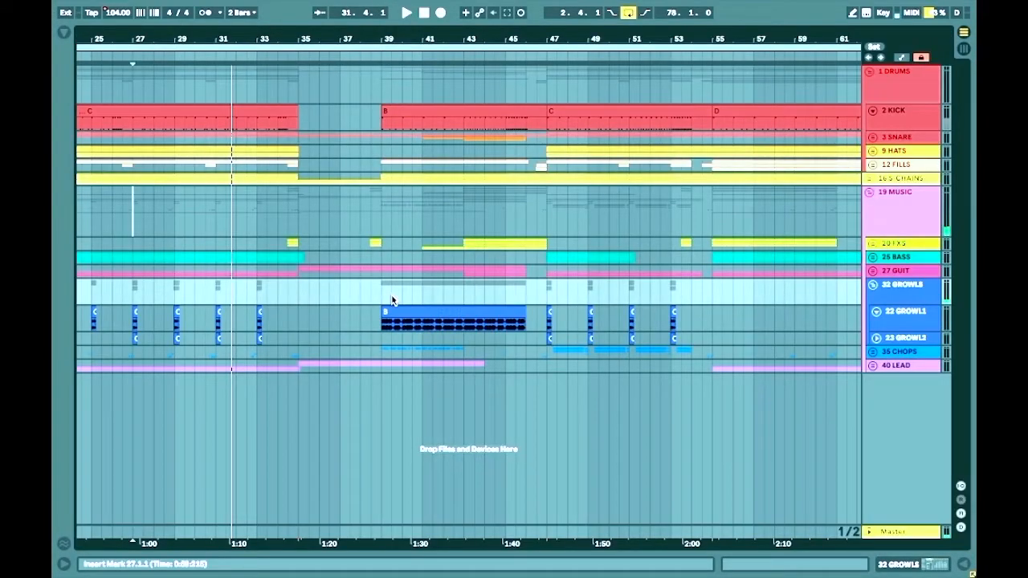
key("Tab")
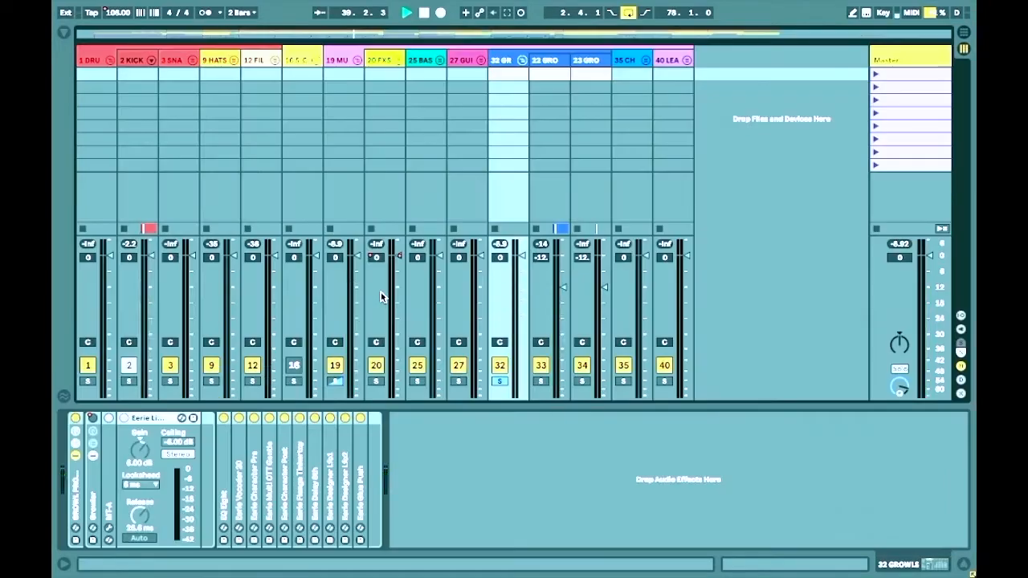
key("Tab")
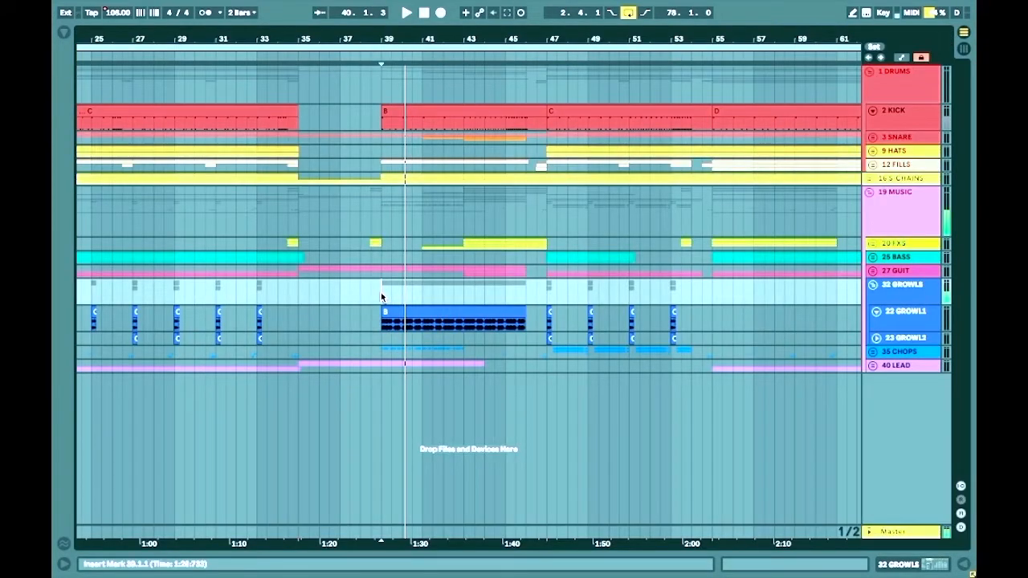
Show the GROWLS group's device chain below the arrangement and place the playback start at bar 19 on the group
left_click(252, 293)
key("space")
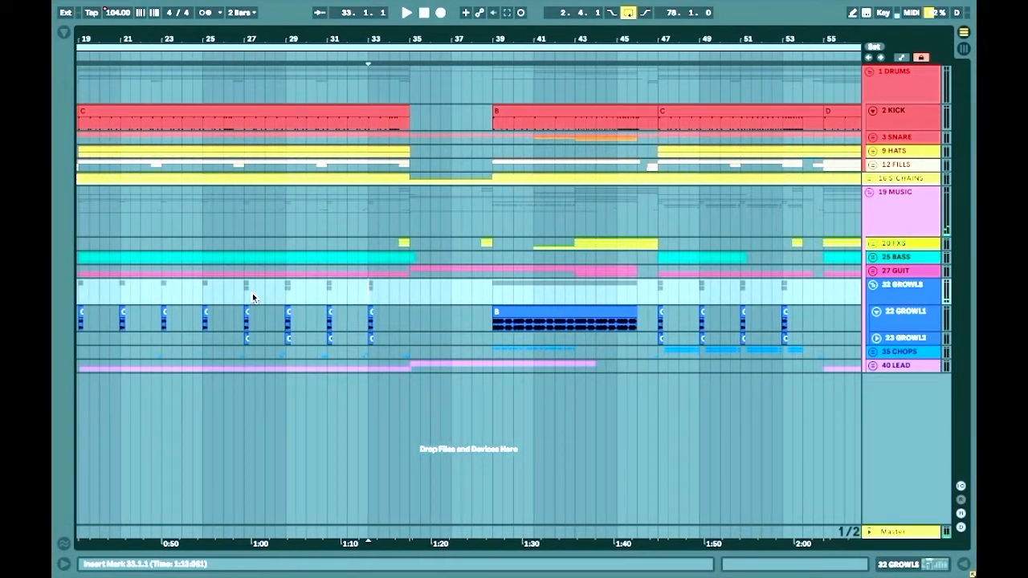
scroll(252, 293, "left", 6)
left_click(312, 296)
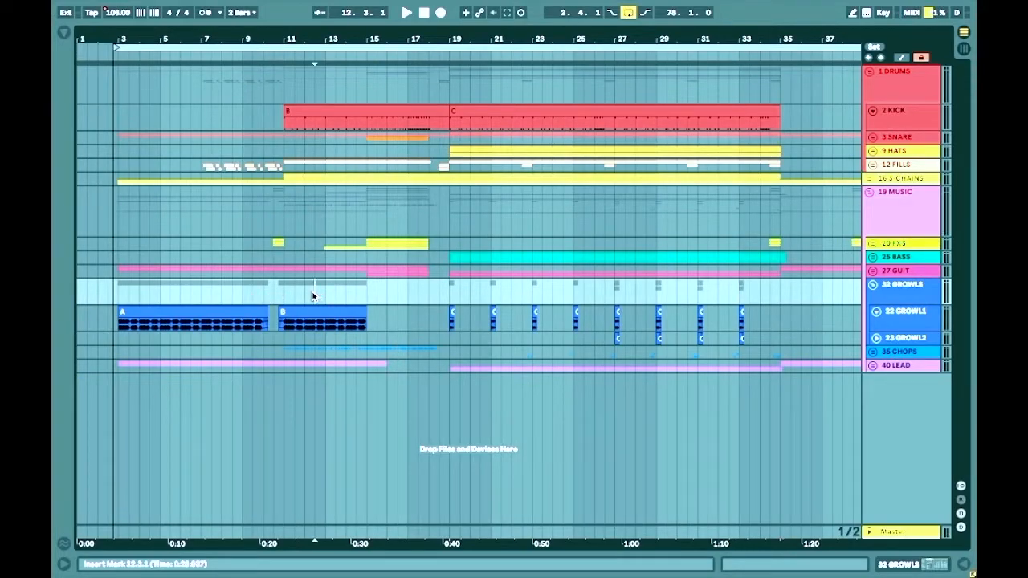
key("shift+Tab")
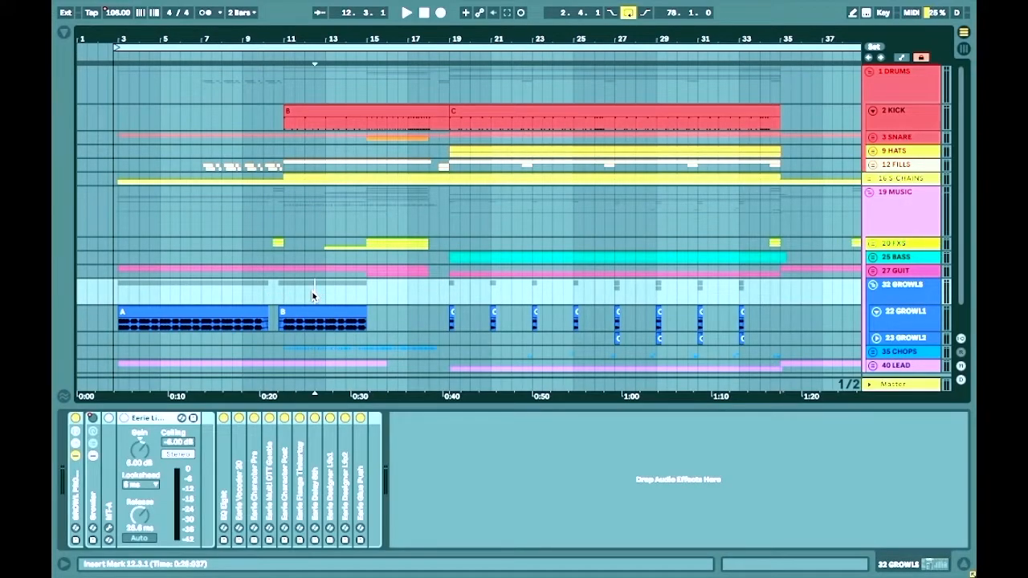
left_click(452, 296)
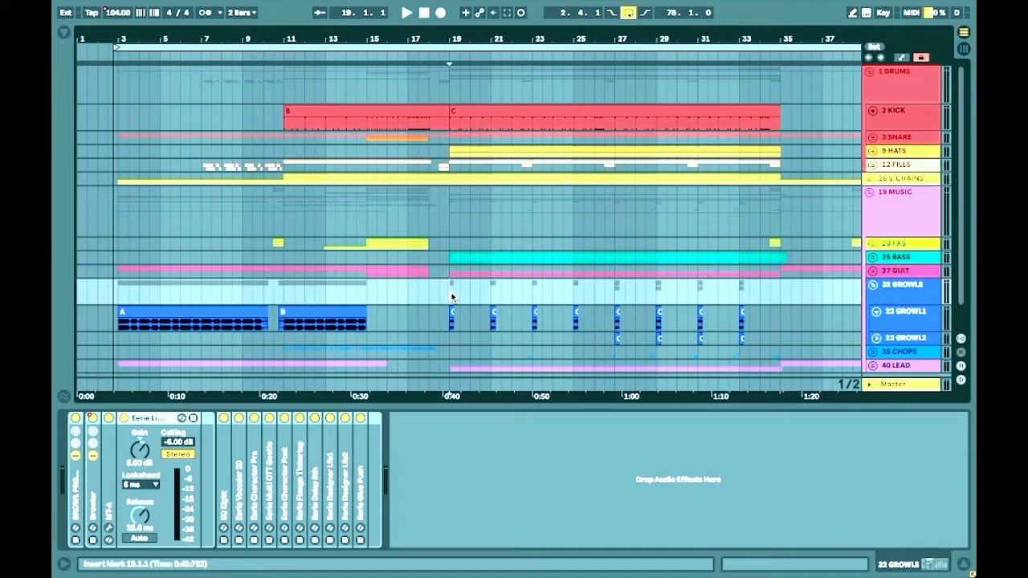
Play the soloed GROWLS group from bar 27 with the Growler rack's Eerie Limiter Strip in view
left_click(606, 292)
left_click(614, 291)
left_click(124, 418)
key("space")
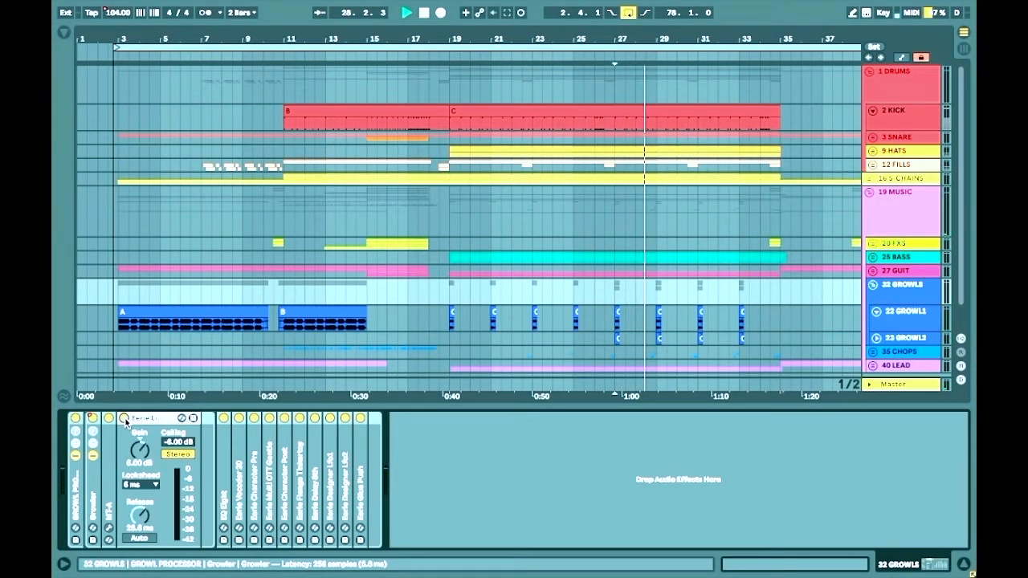
key("space")
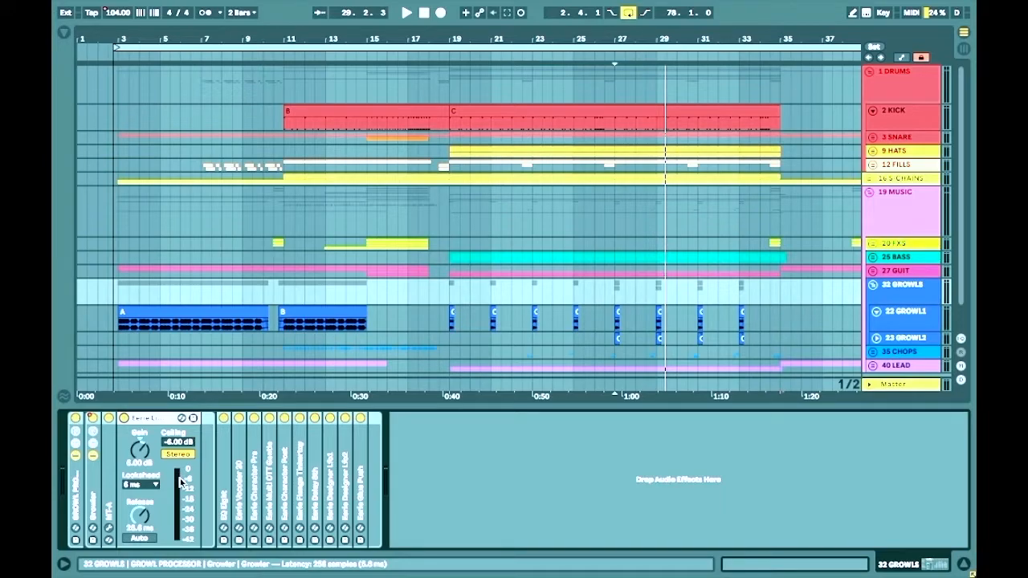
Collapse the Eerie Limiter Strip device, and unsolo and fold the GROWLS group in the mixer
double_click(162, 426)
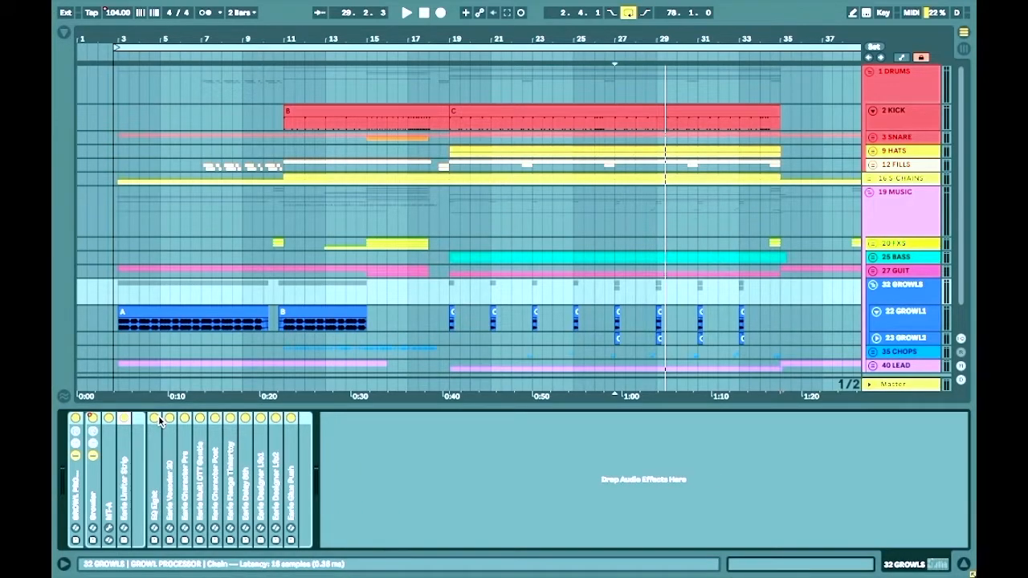
key("Tab")
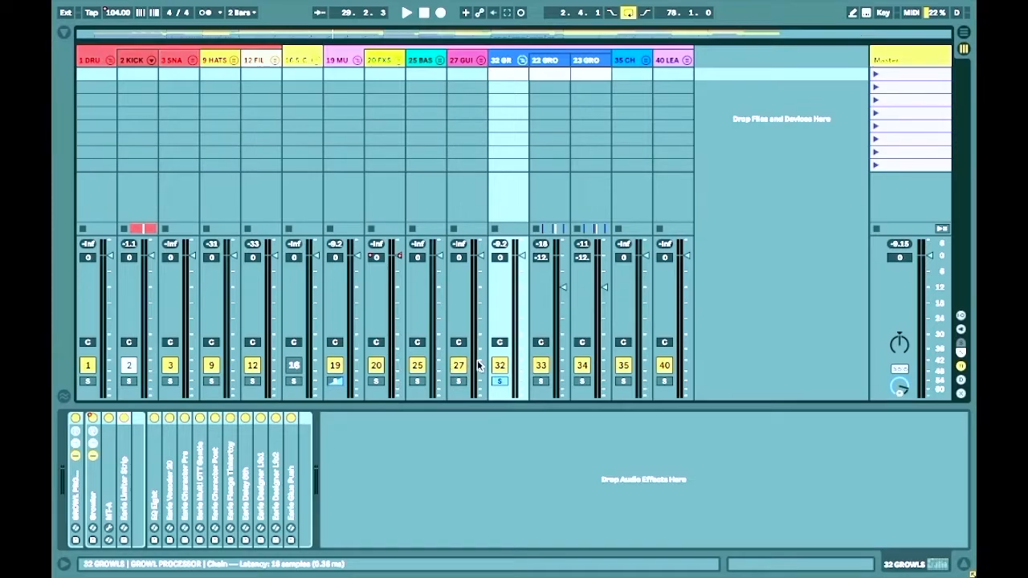
left_click(501, 379)
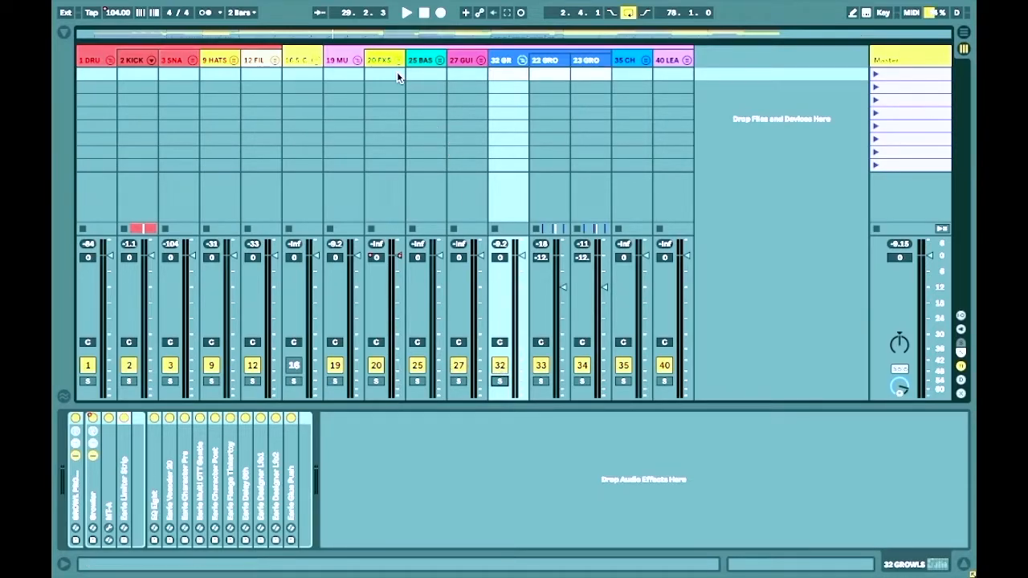
left_click(464, 60)
left_click(522, 60)
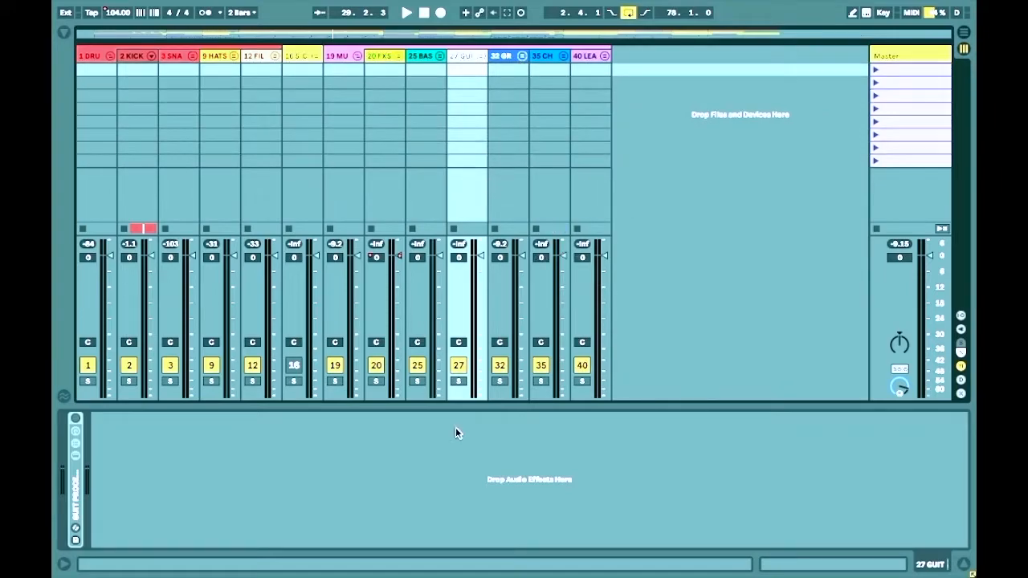
Solo and unfold the GUIT group, and switch on its processor rack
left_click(458, 380)
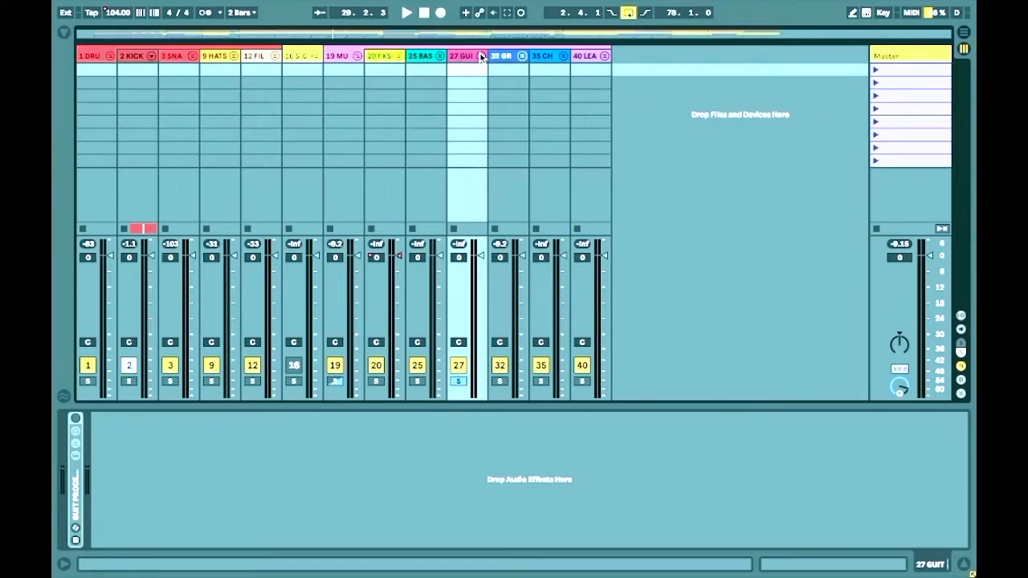
left_click(480, 56)
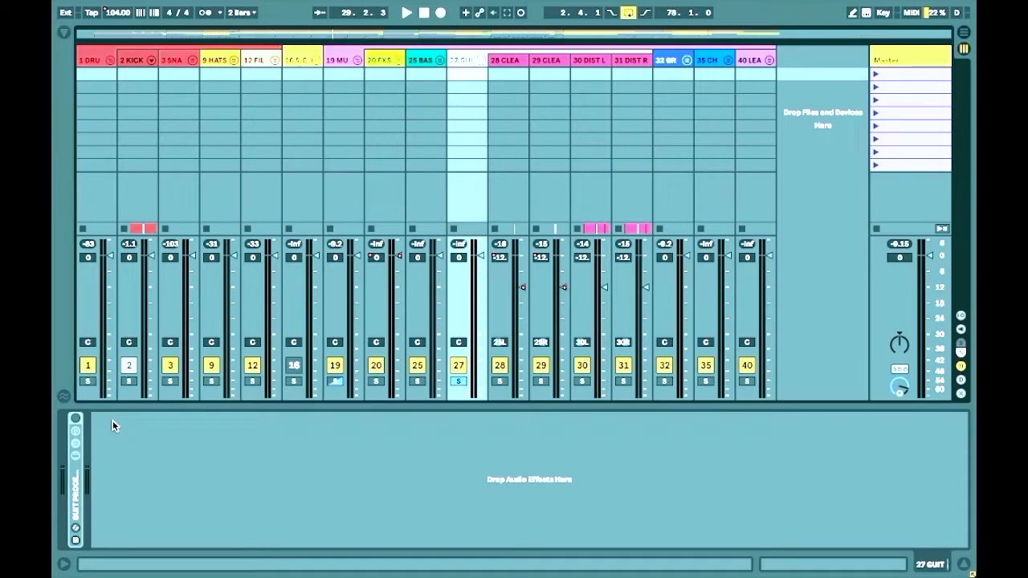
left_click(77, 419)
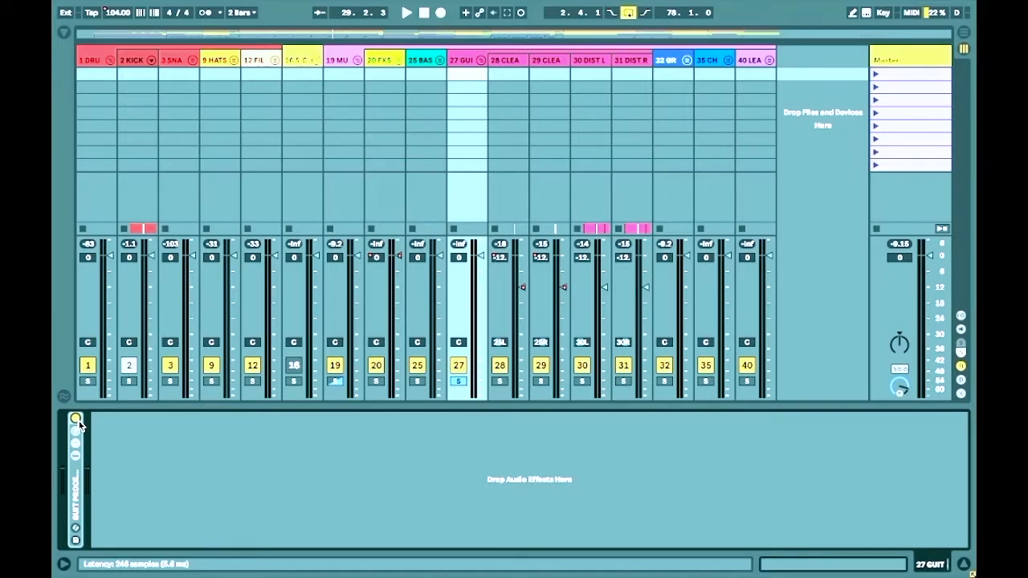
Hide the device chain and unfold the CLEAN L, CLEAN R, DIST L and DIST R tracks in the arrangement
key("ctrl+alt+l")
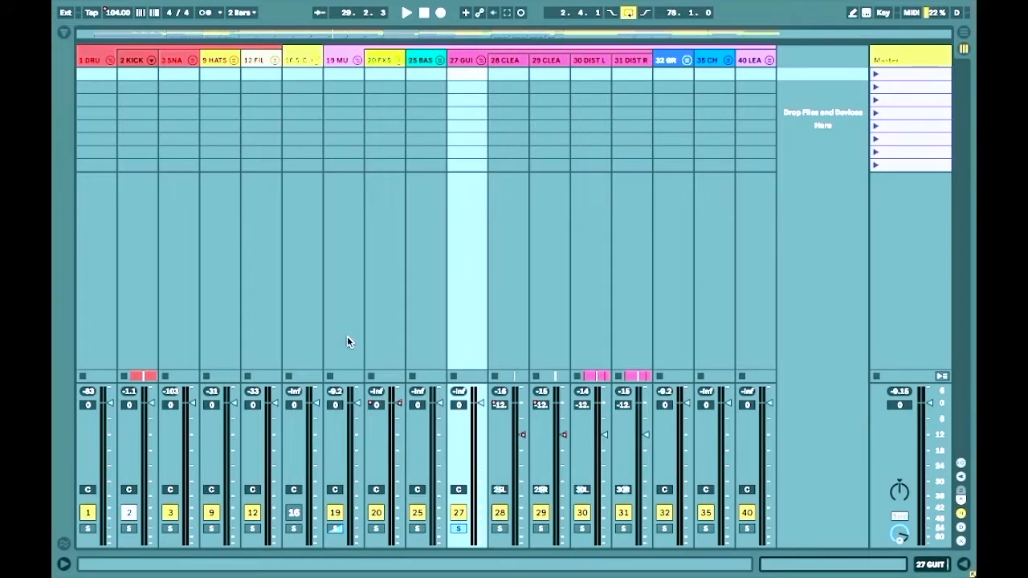
key("Tab")
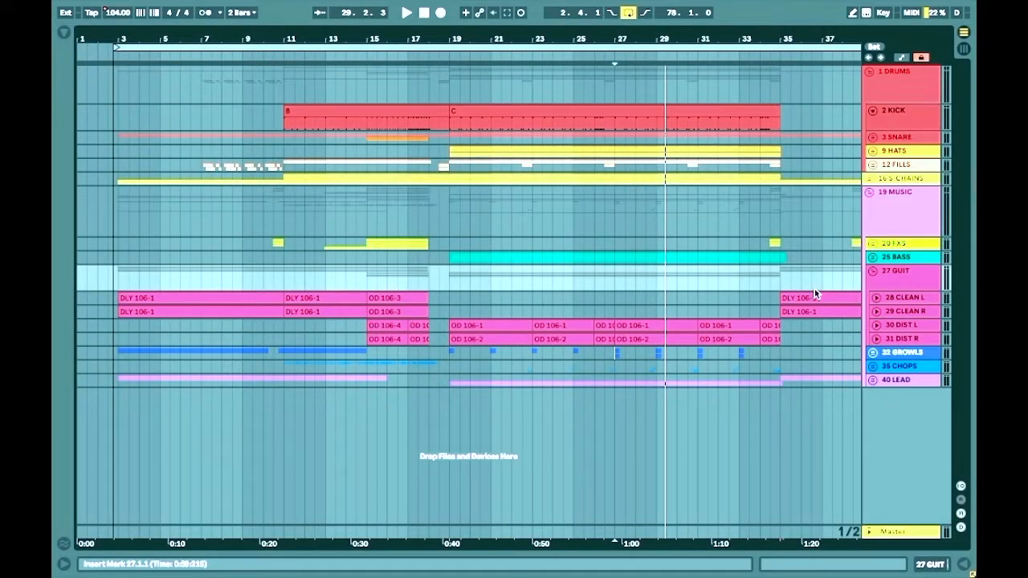
left_click(874, 297)
left_click(875, 324)
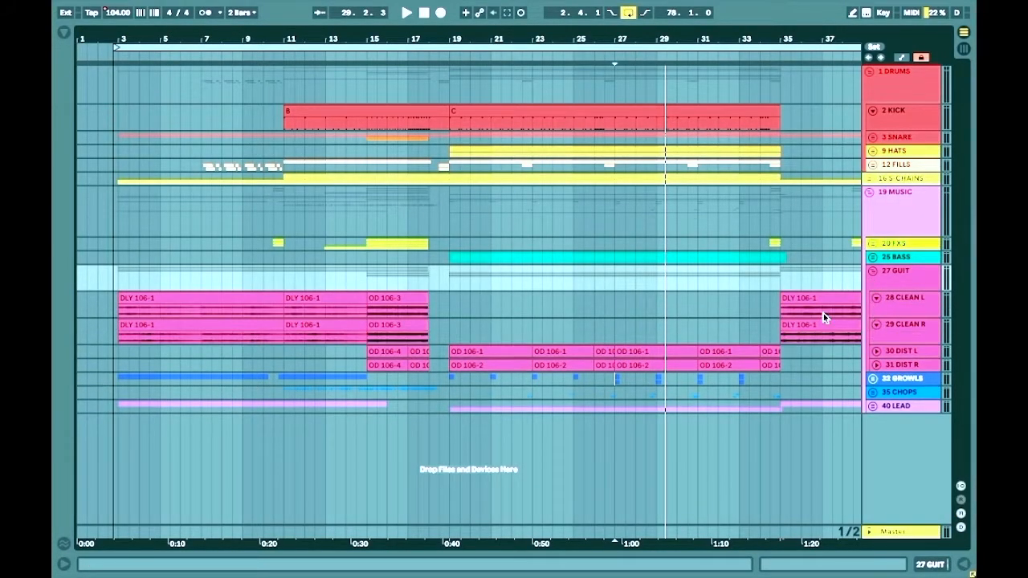
left_click(876, 350)
left_click(876, 378)
Step through the GUIT group's two clean and two distorted guitar tracks in the mixer to examine them
key("Tab")
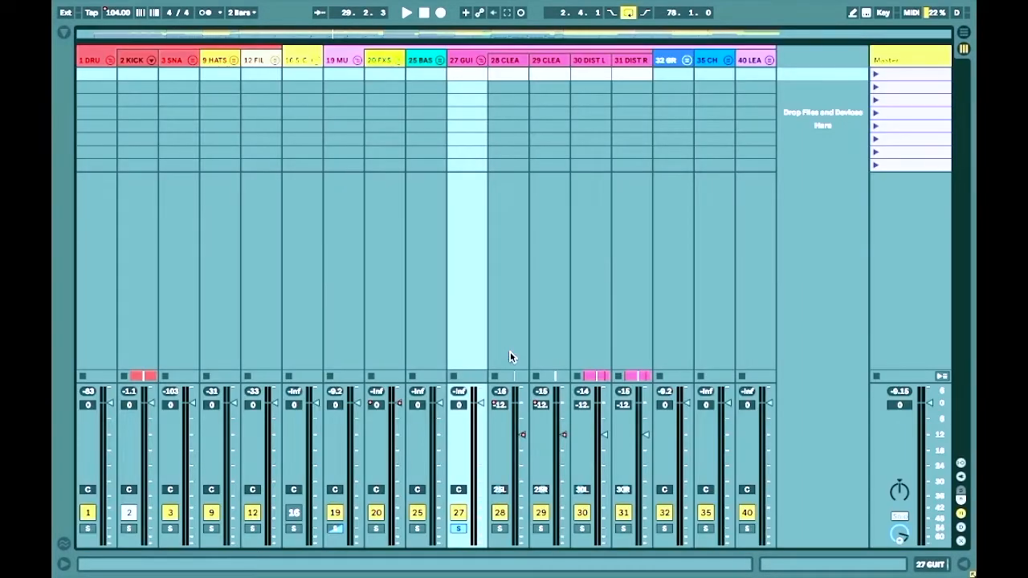
double_click(468, 59)
key("Right")
key("Right")
key("Right")
key("Right")
key("Left")
key("Left")
key("Left")
key("Left")
key("Tab")
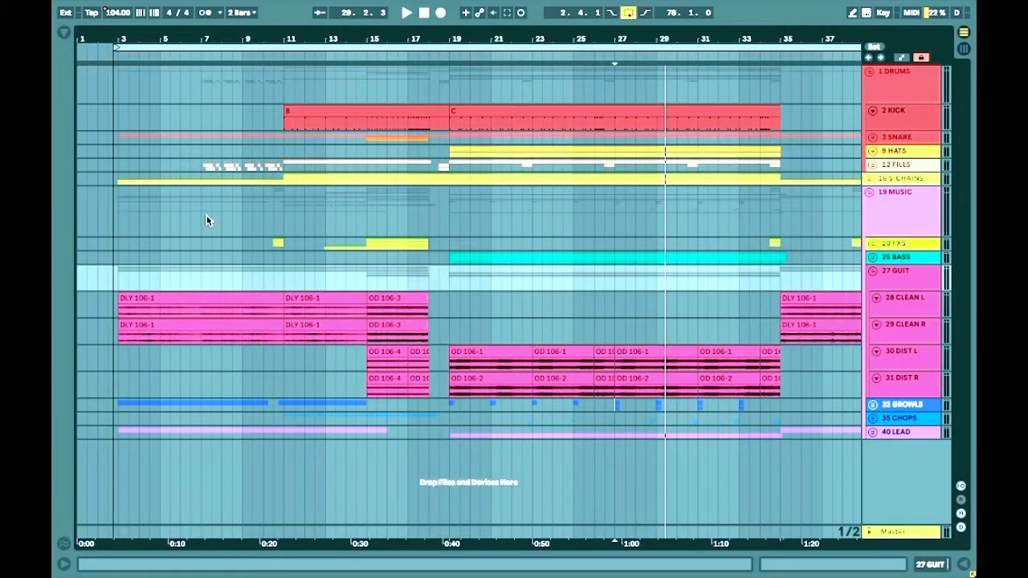
Play the soloed GUIT group from bar 11 and reveal the devices inside its processor rack
left_click(123, 277)
left_click(282, 285)
key("space")
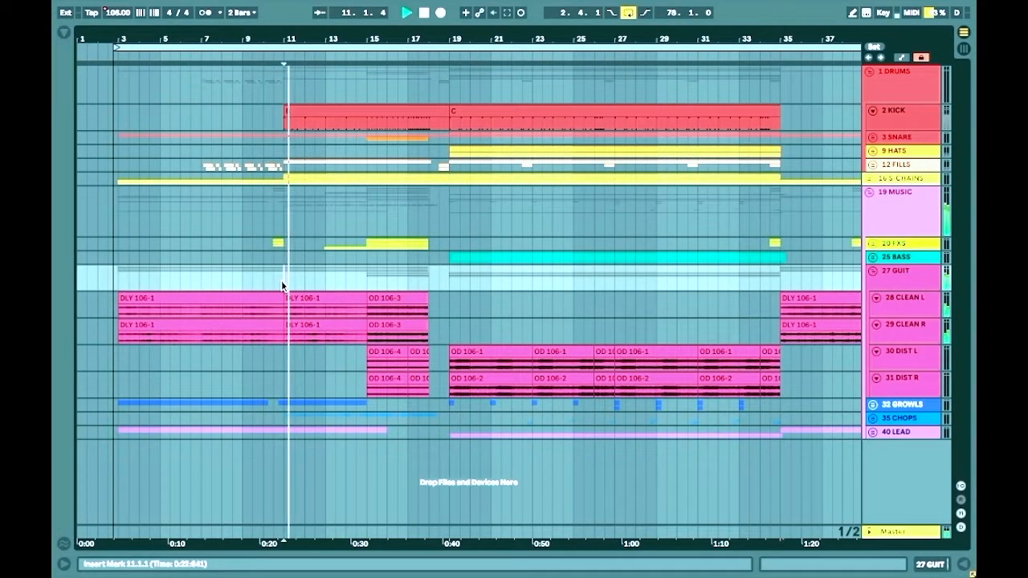
double_click(902, 282)
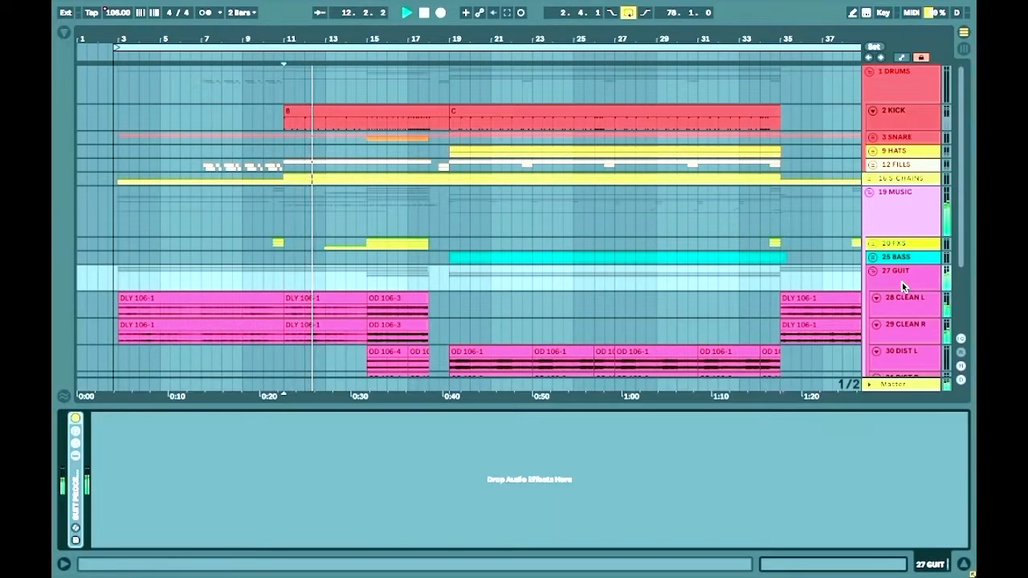
left_click(77, 459)
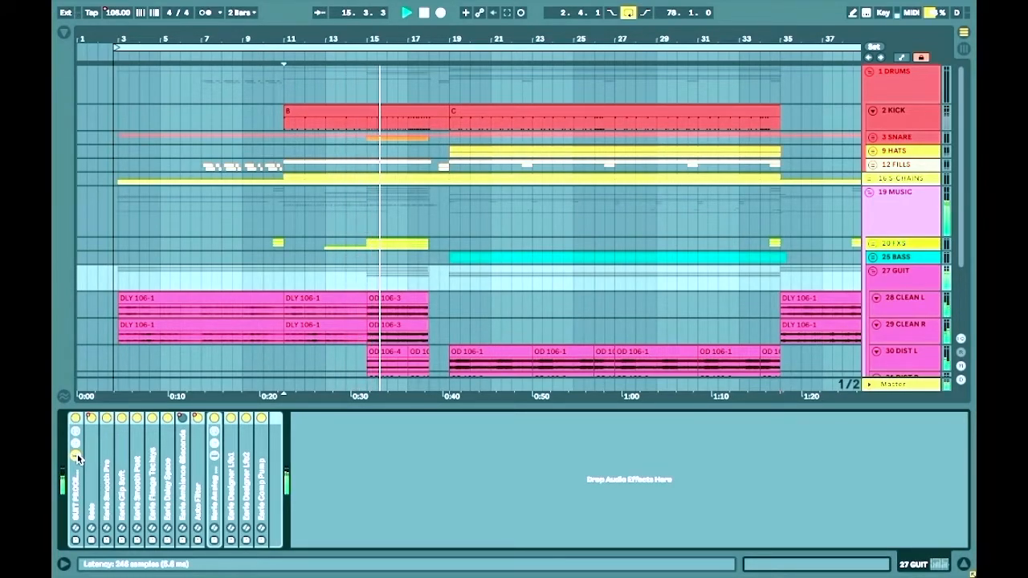
scroll(274, 342, "down", 3)
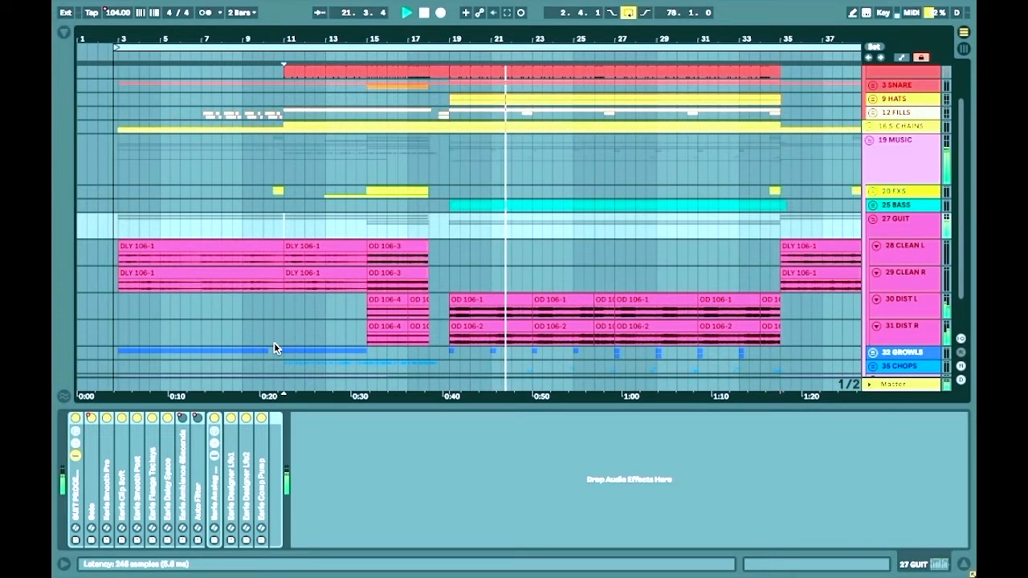
key("space")
Solo the DRUMS group alongside the GUIT group in the mixer
key("Tab")
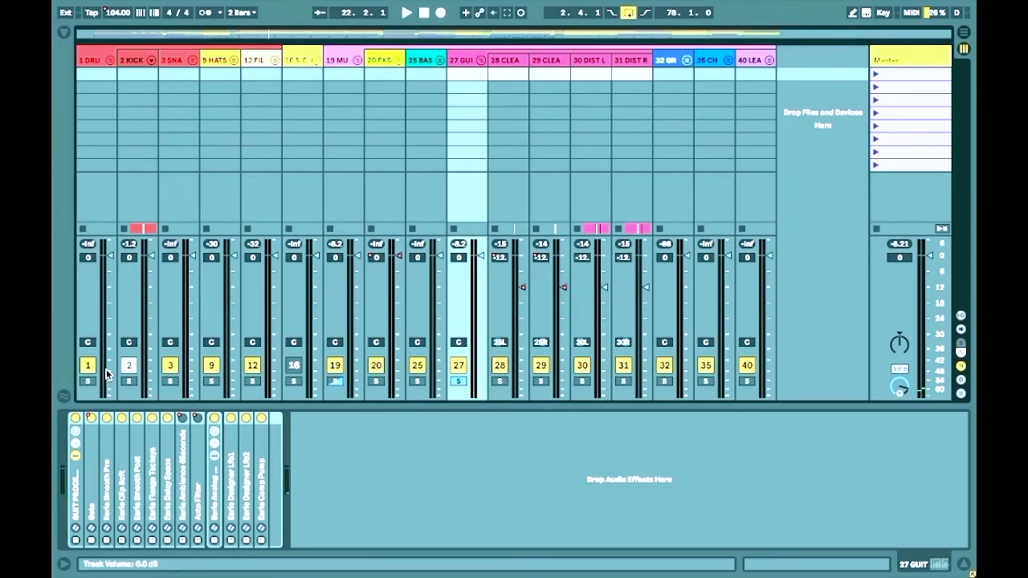
left_click(81, 55)
key("Right")
key("Right")
key("Left")
key("Left")
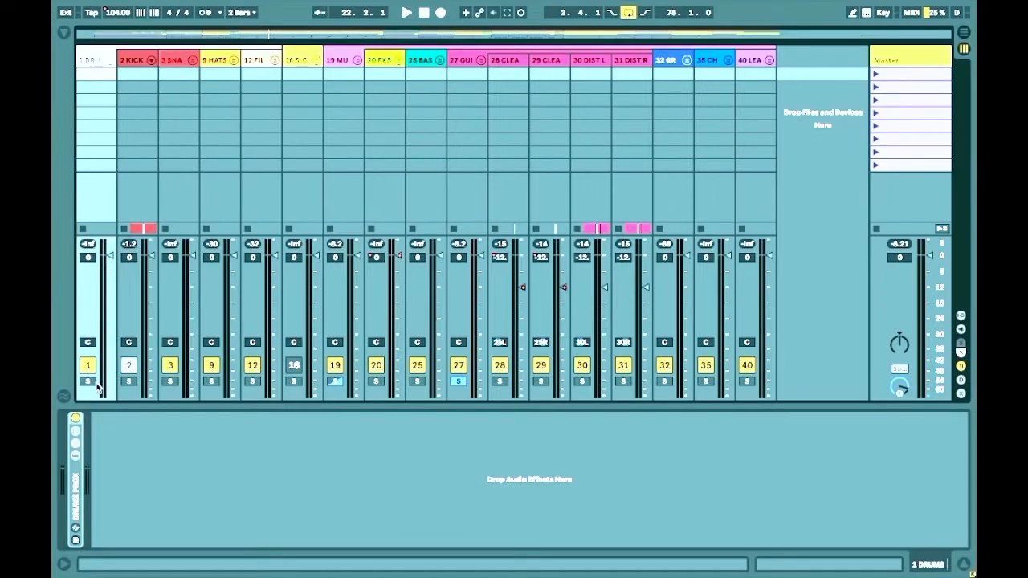
Play the soloed drums and guitars together from bar 19 and check their levels in the mixer
key("Tab")
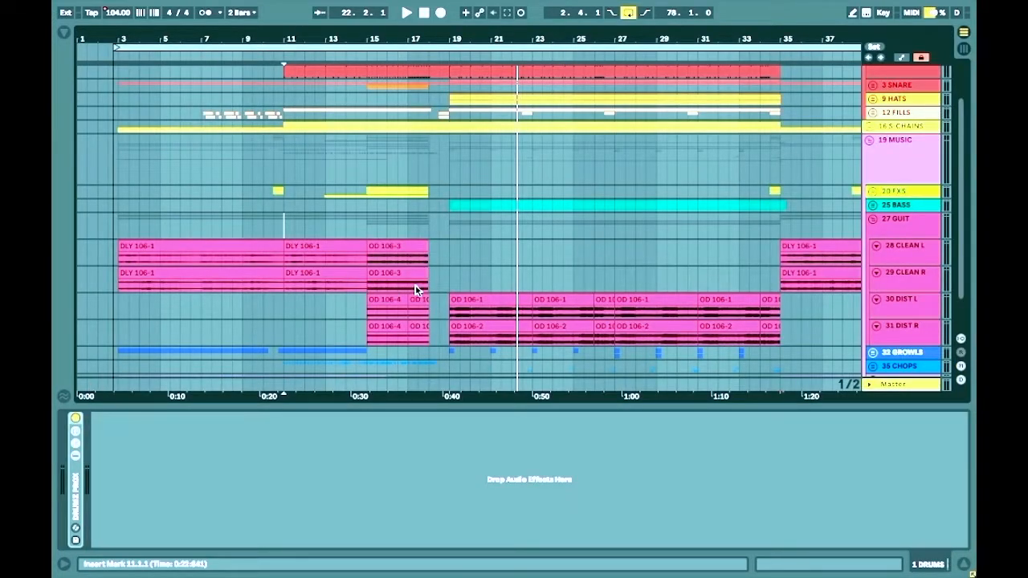
left_click(448, 225)
key("space")
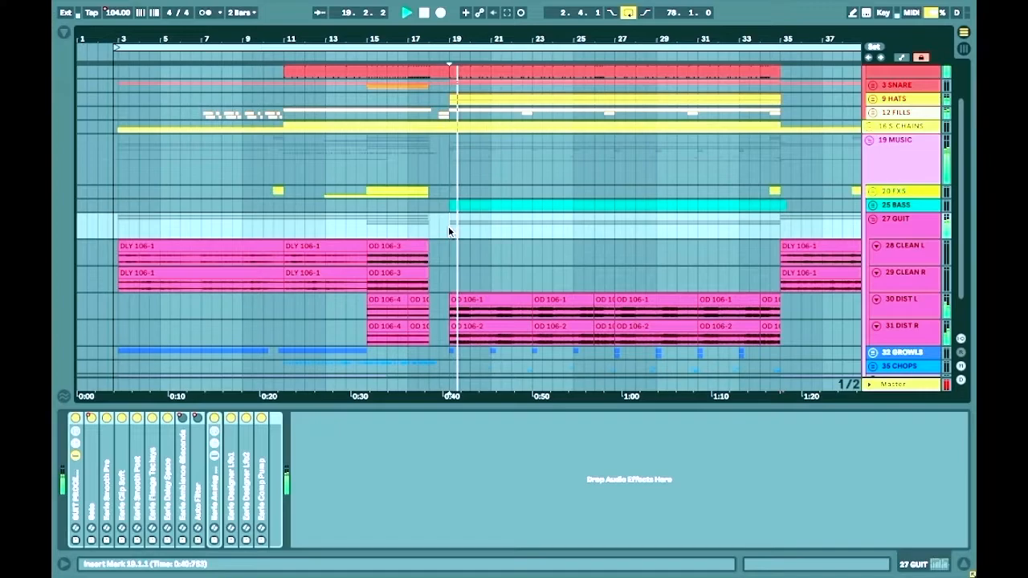
key("Tab")
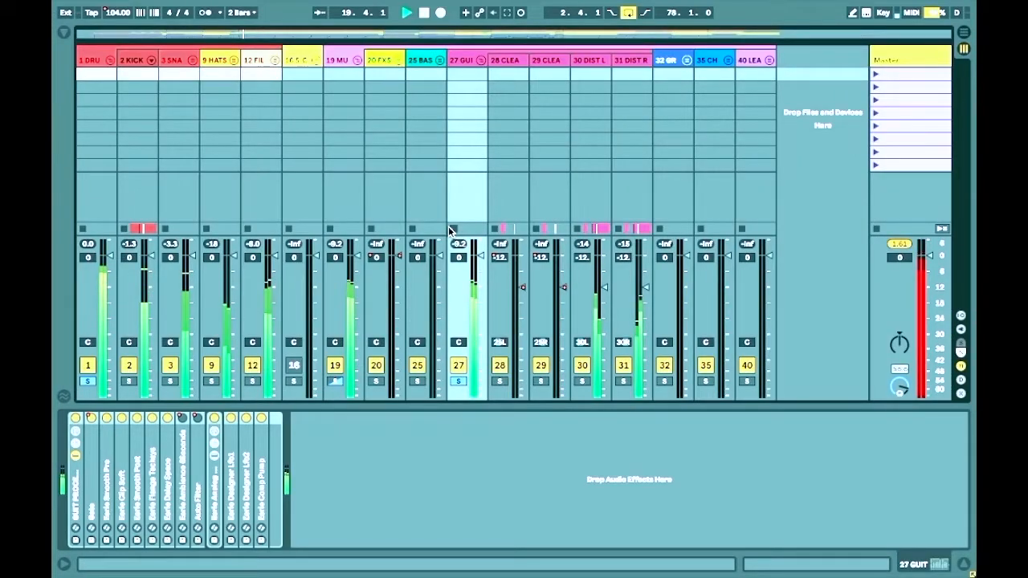
Switch on the BASS group's processor rack, and solo BASS in place of GUIT alongside the drums
left_click(423, 60)
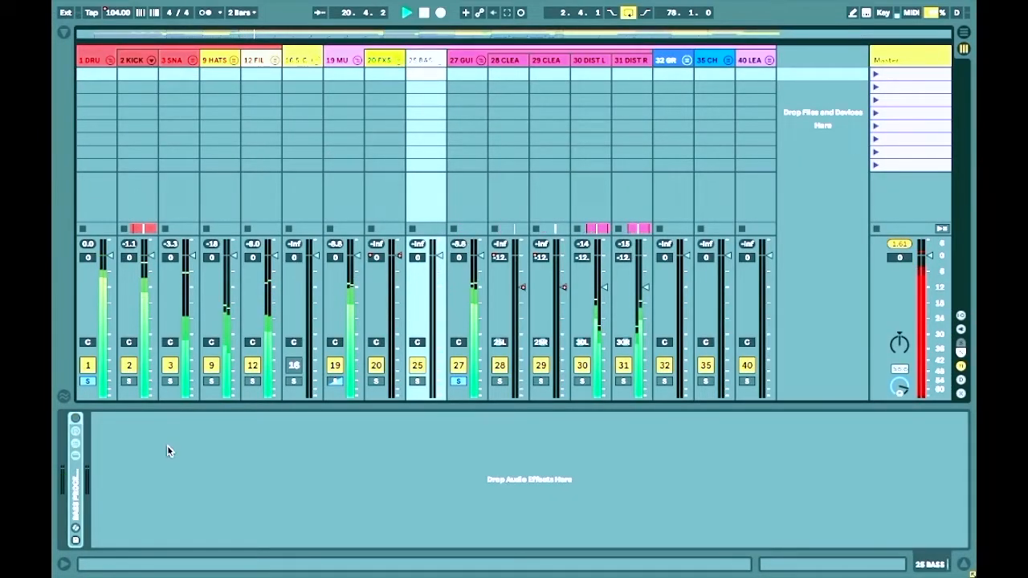
left_click(75, 418)
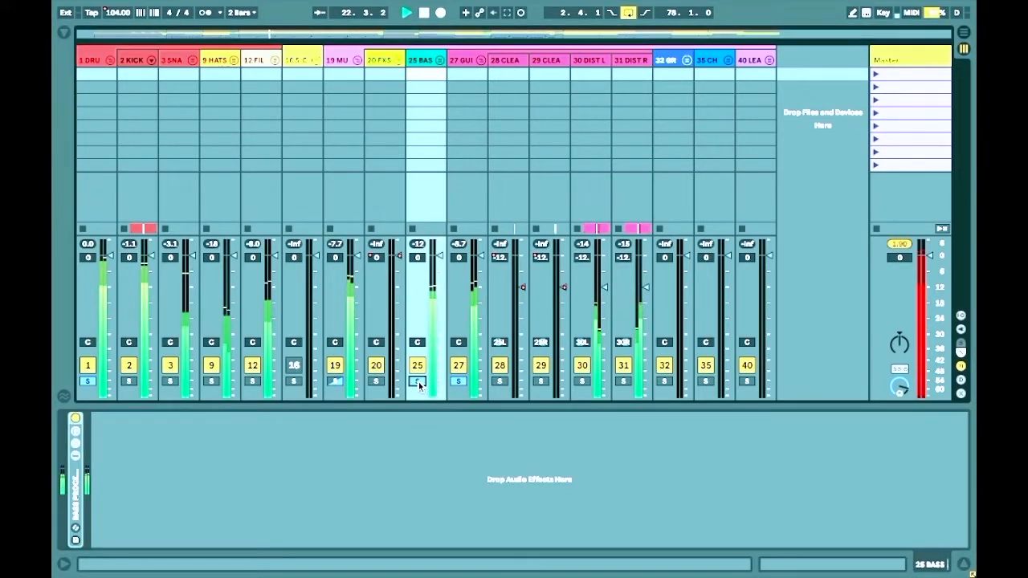
left_click(418, 382)
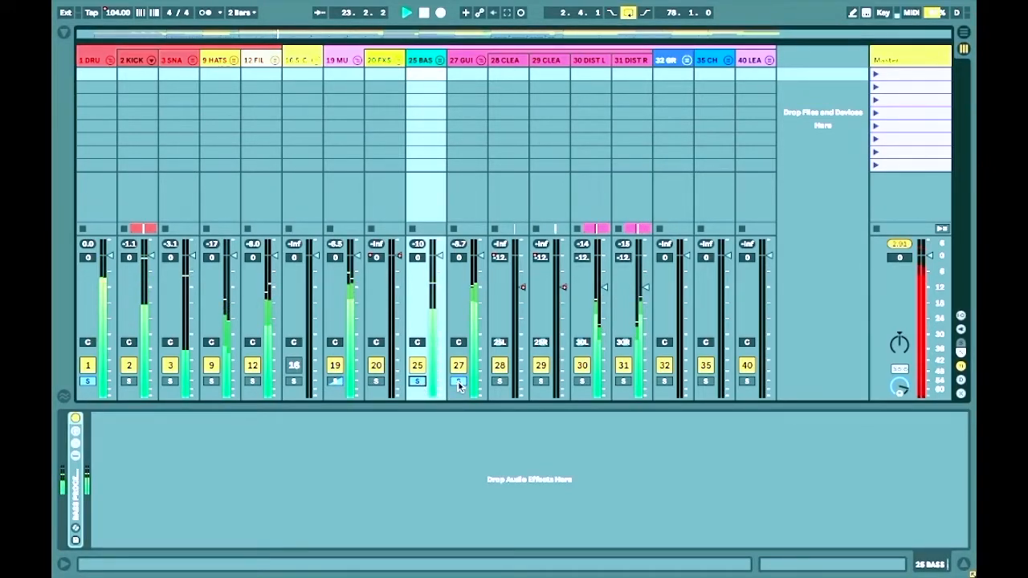
left_click(459, 382)
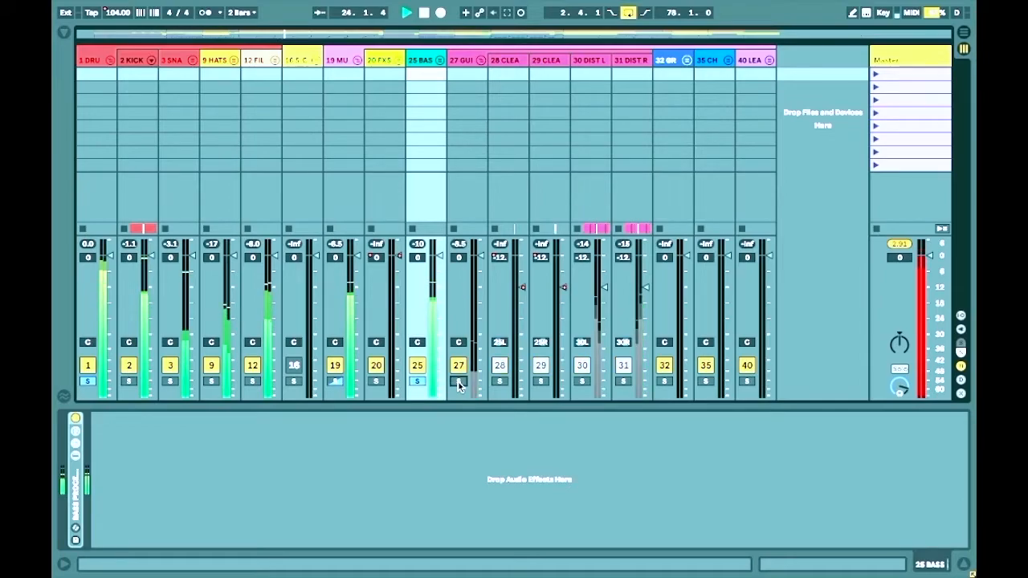
Solo the GUIT group alongside the drums and bass to hear them together, and stop playback
left_click(456, 382)
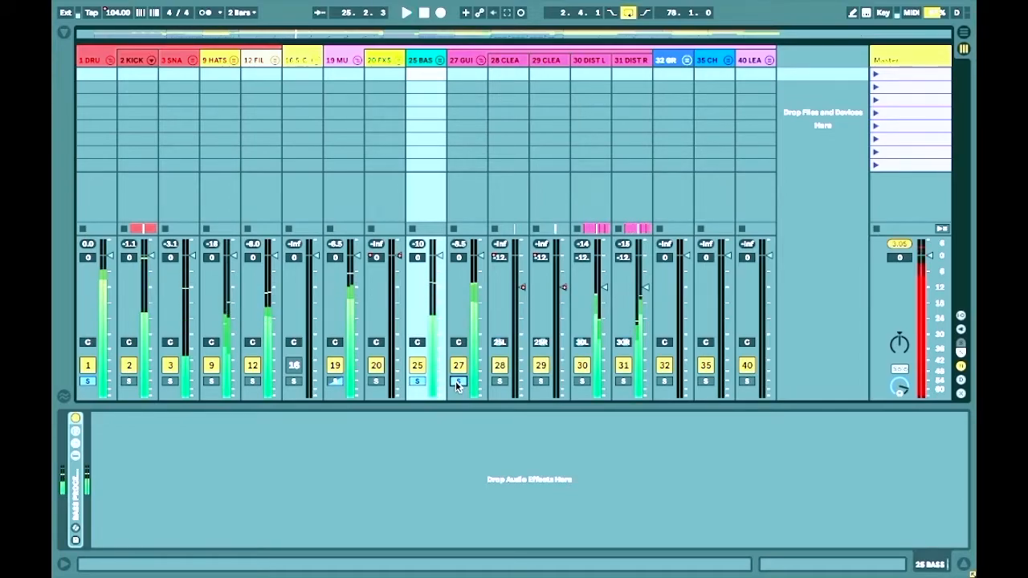
key("space")
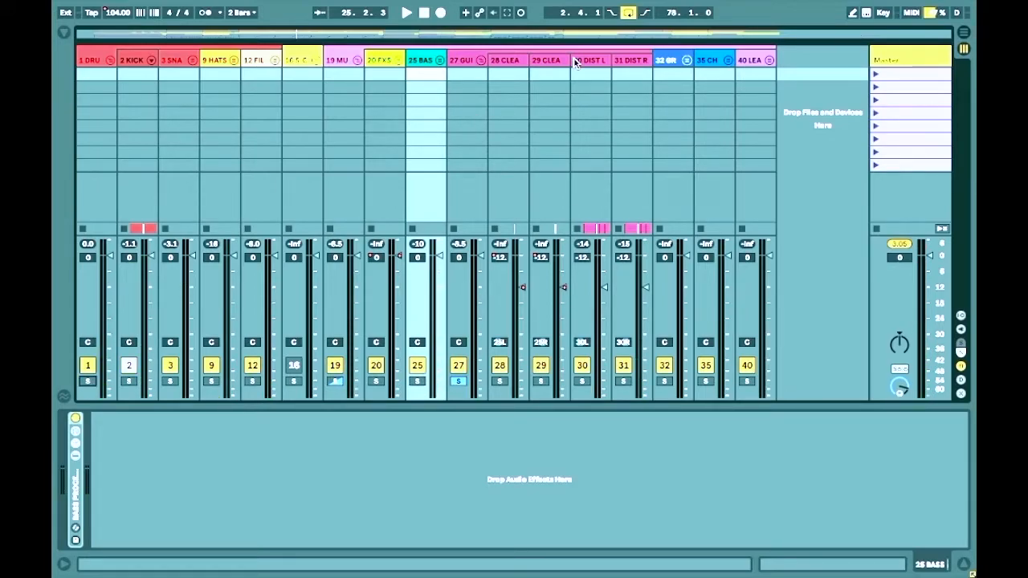
Examine the settings of Gate, Eerie Smooth Pre and Eerie Clip Soft in the GUIT group's processor rack, one device at a time
left_click(460, 71)
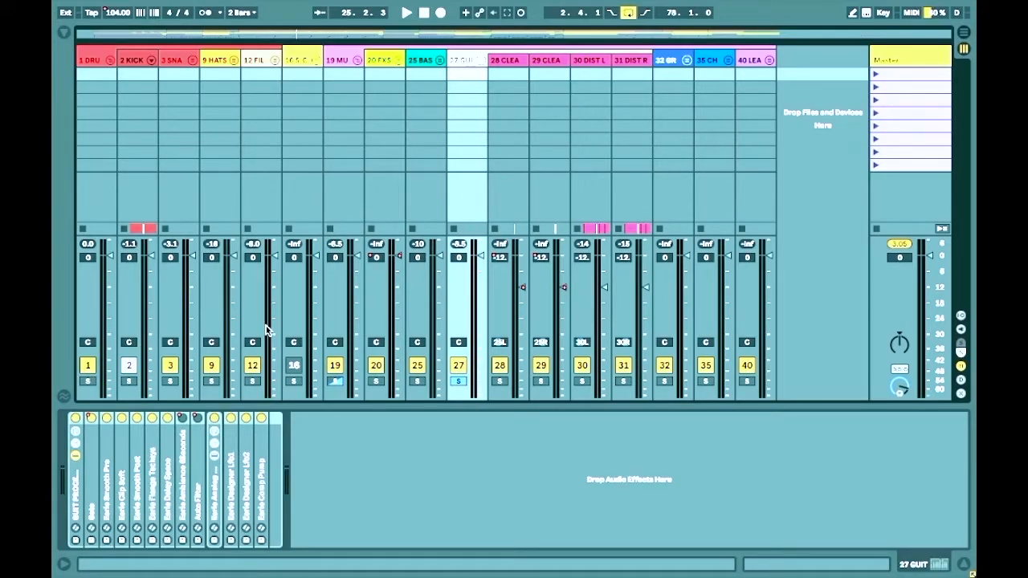
left_click(90, 438)
double_click(90, 437)
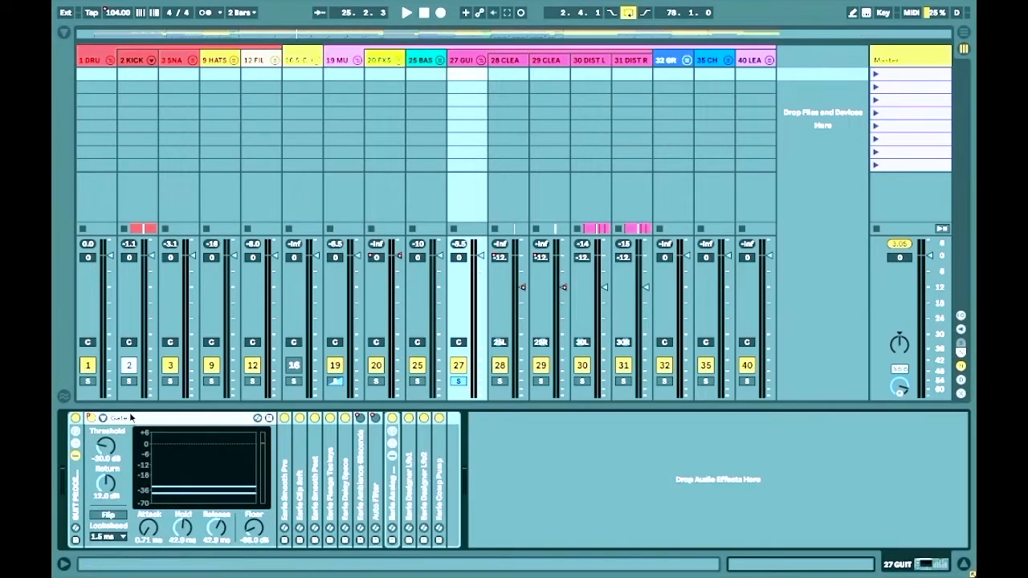
double_click(130, 416)
double_click(108, 447)
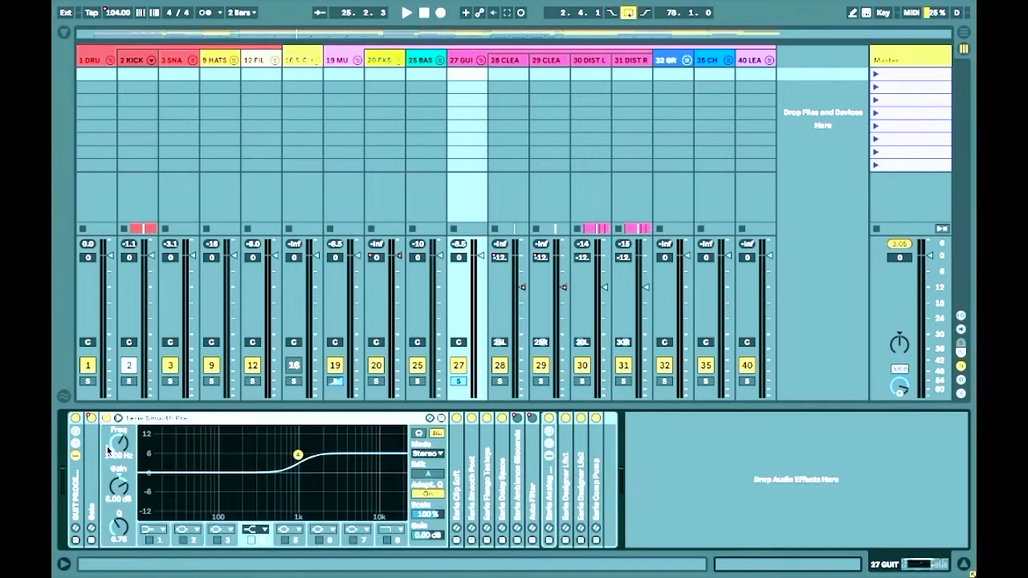
double_click(148, 418)
double_click(122, 445)
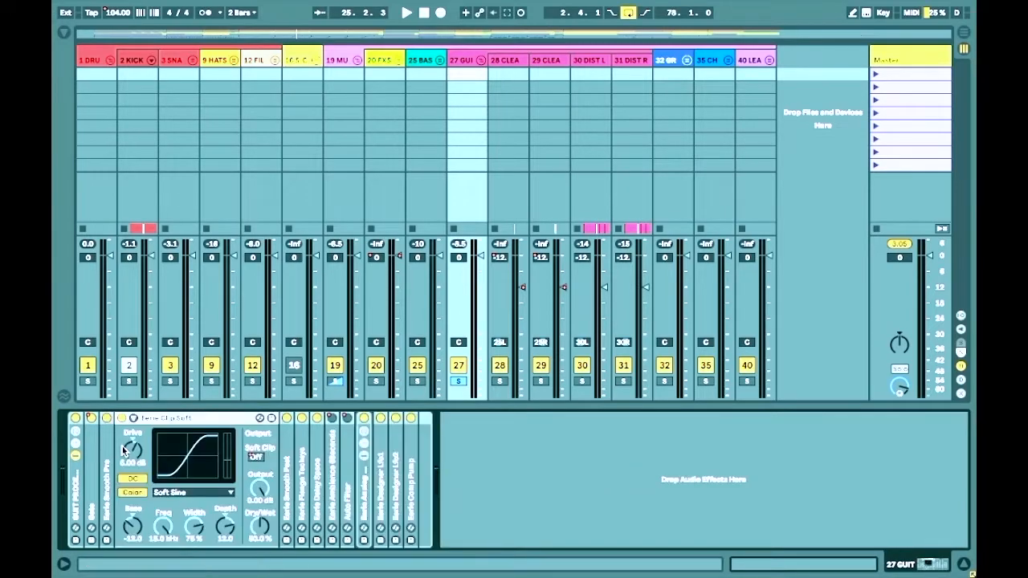
double_click(157, 418)
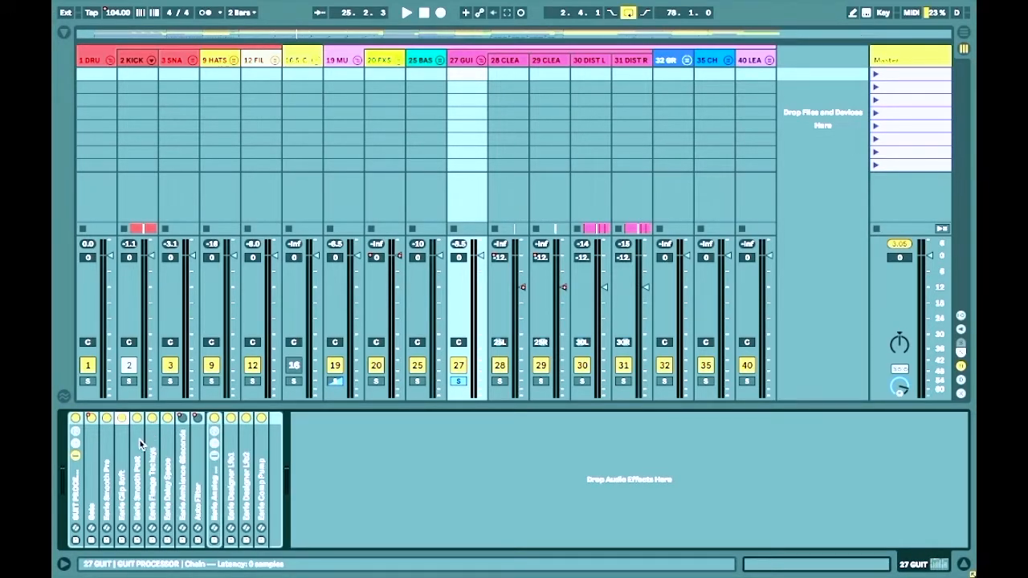
Examine the Eerie Flange Techsys and Eerie Delay Space settings in the guitar rack, folding each device again
double_click(151, 447)
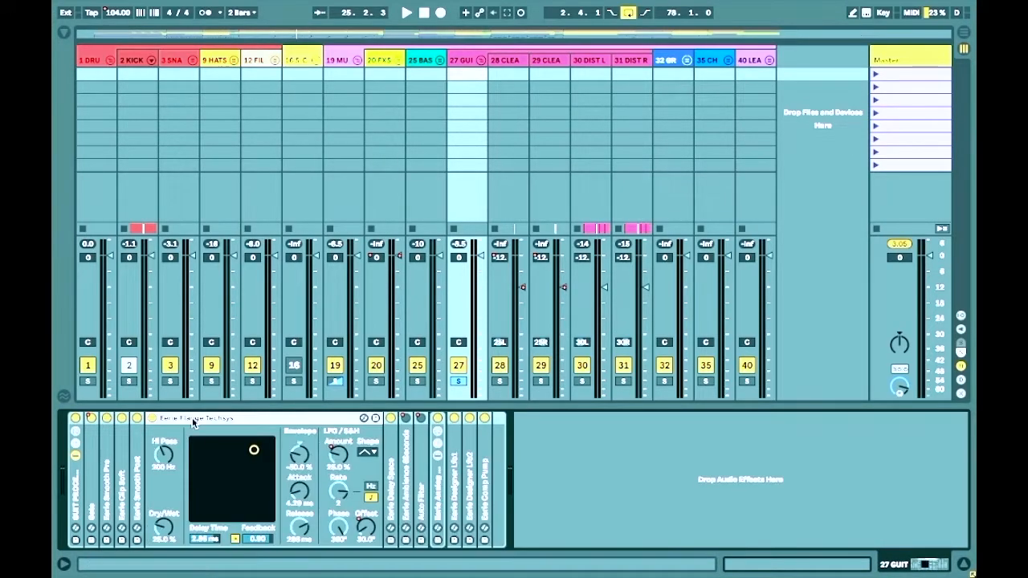
double_click(192, 421)
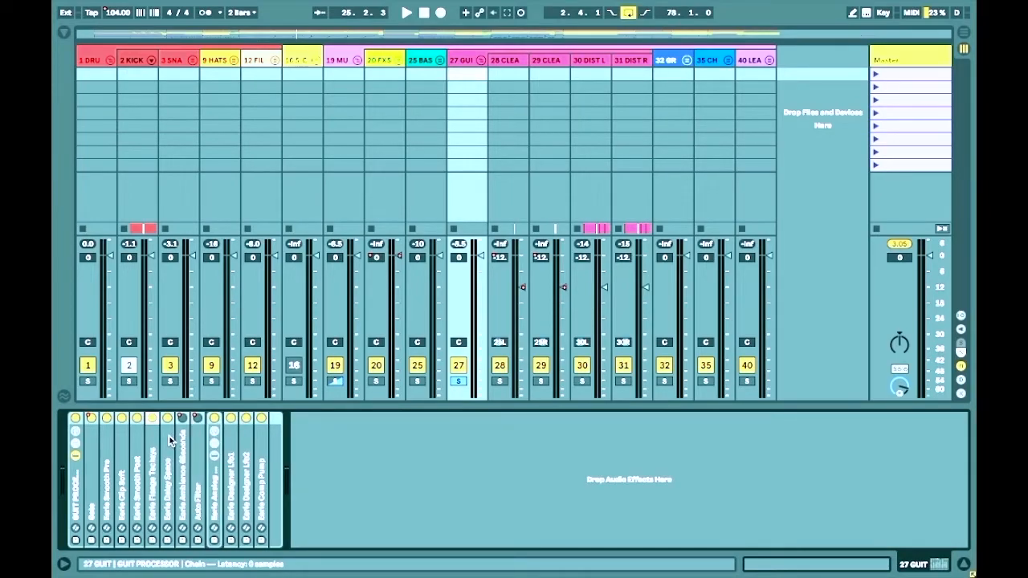
double_click(153, 419)
double_click(202, 416)
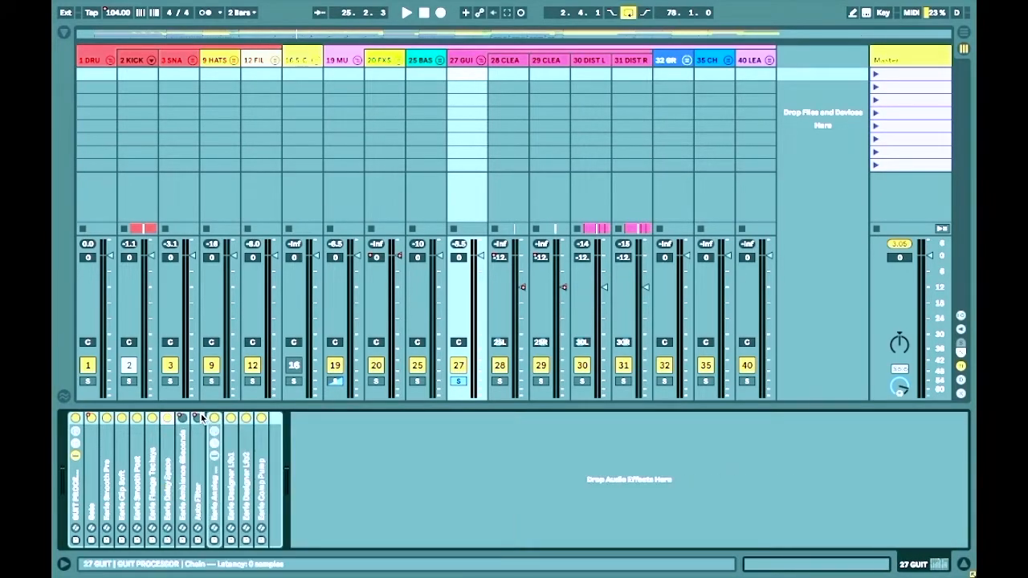
double_click(172, 446)
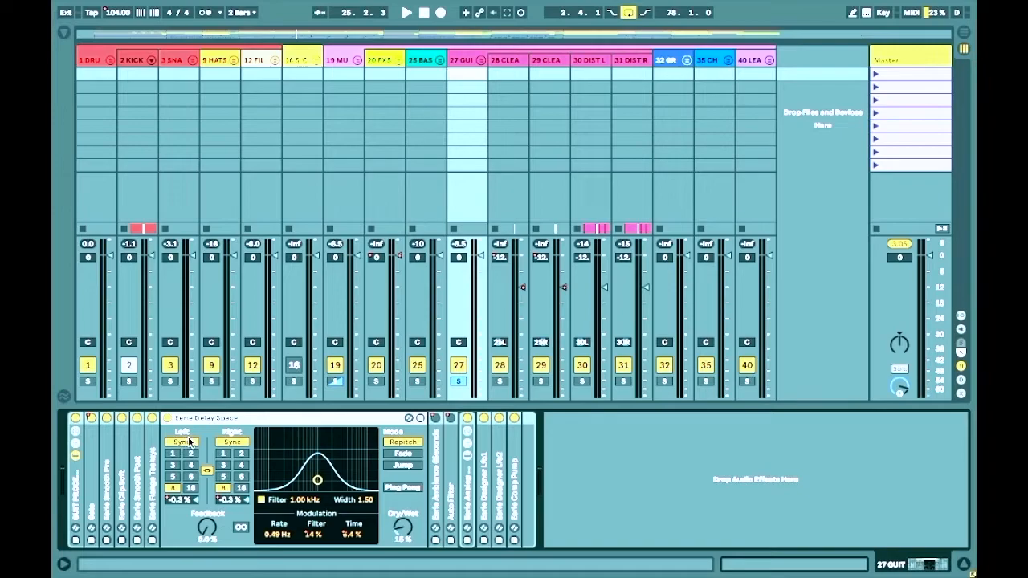
double_click(222, 418)
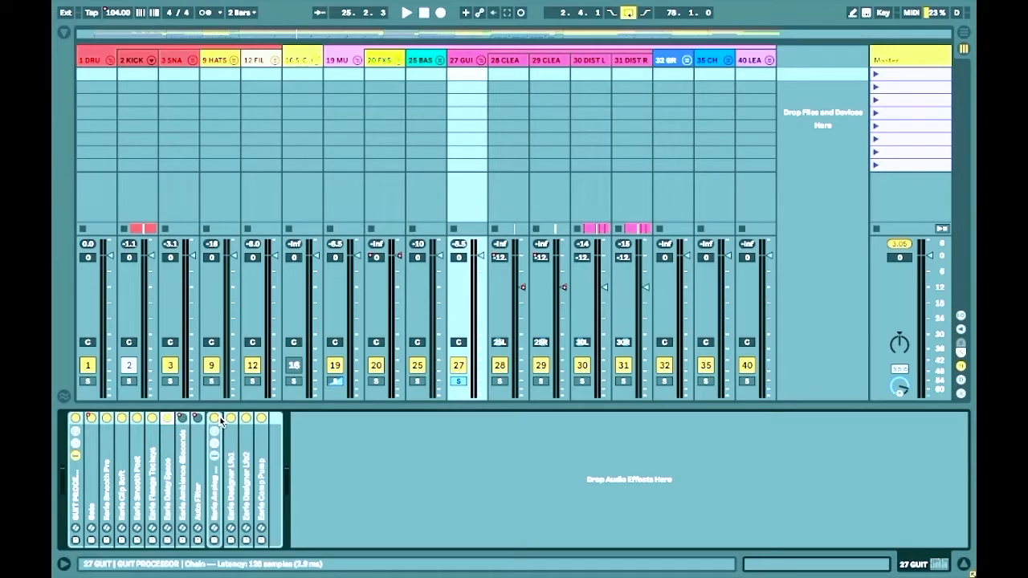
Examine the reverb settings of the Eerie Ambience 6Seconds device in the guitar rack and fold it again
double_click(184, 437)
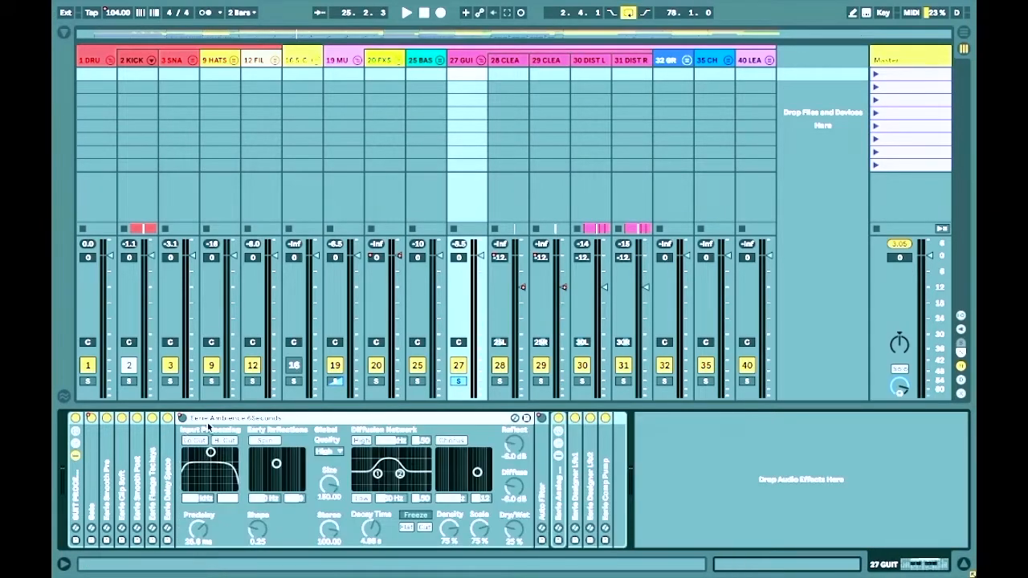
double_click(223, 416)
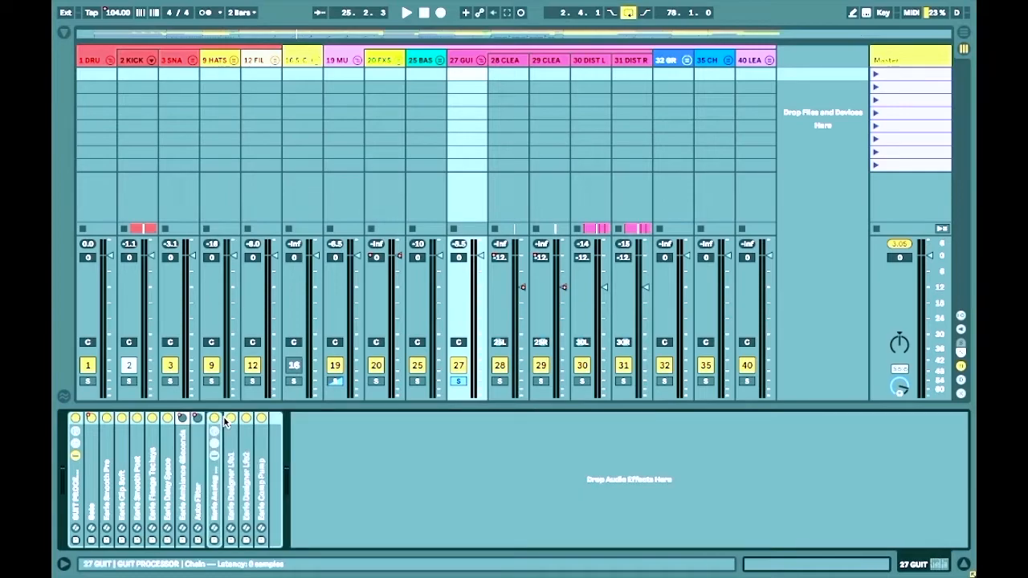
double_click(187, 438)
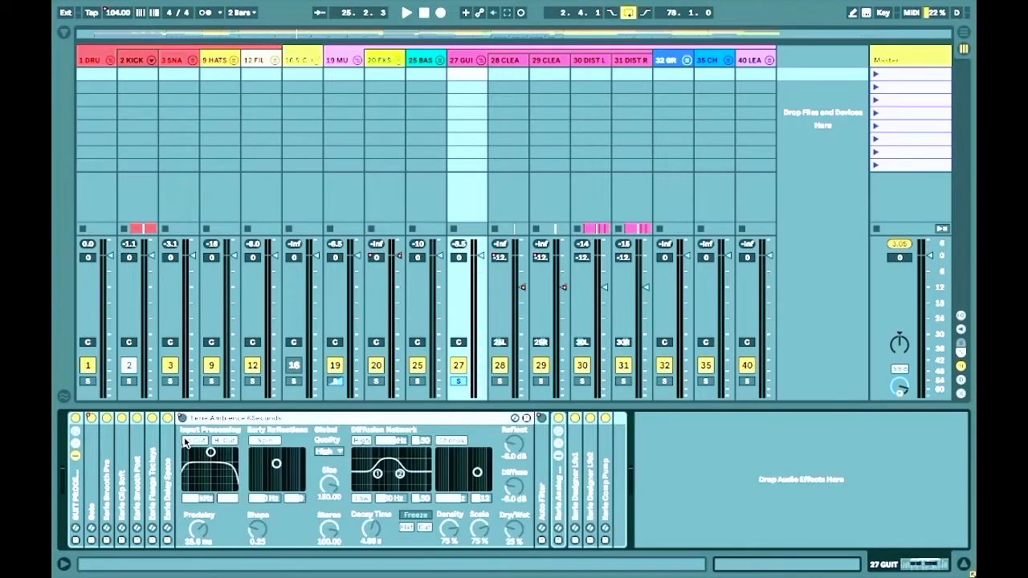
double_click(224, 417)
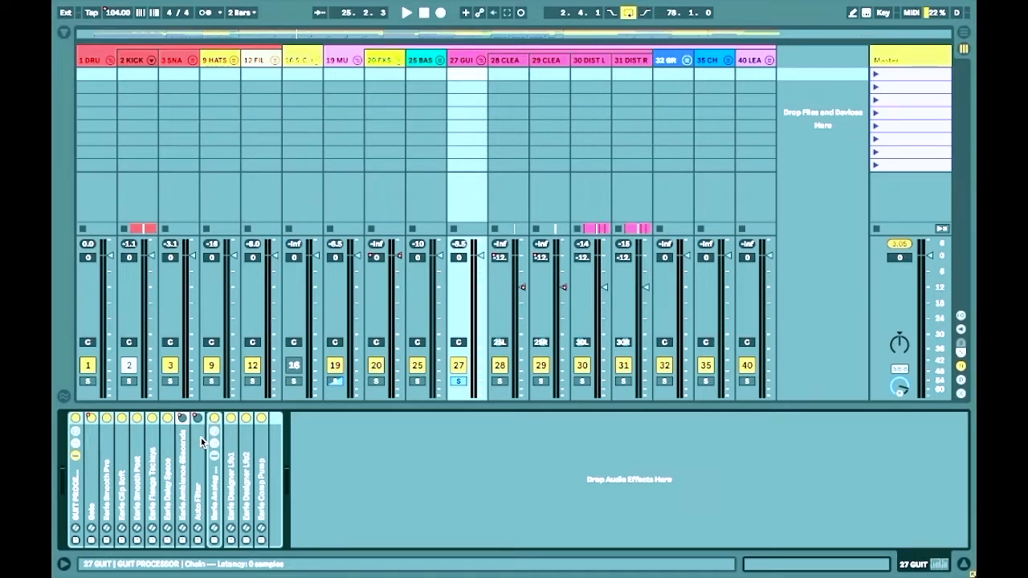
Unfold Auto Filter and play the guitars from bar 15 in the arrangement to watch its automation, and fold the device again
double_click(200, 437)
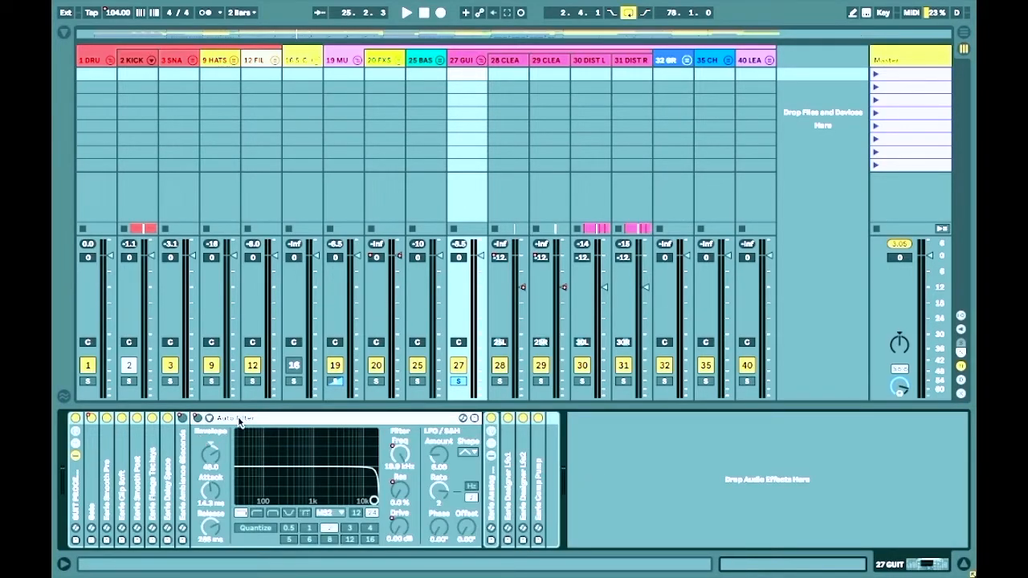
key("Tab")
left_click(368, 219)
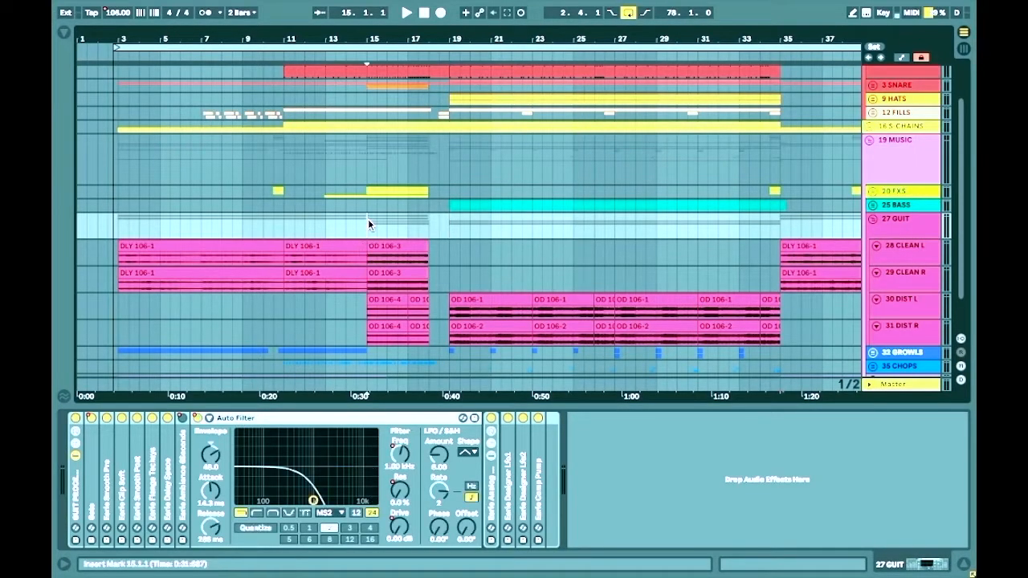
key("space")
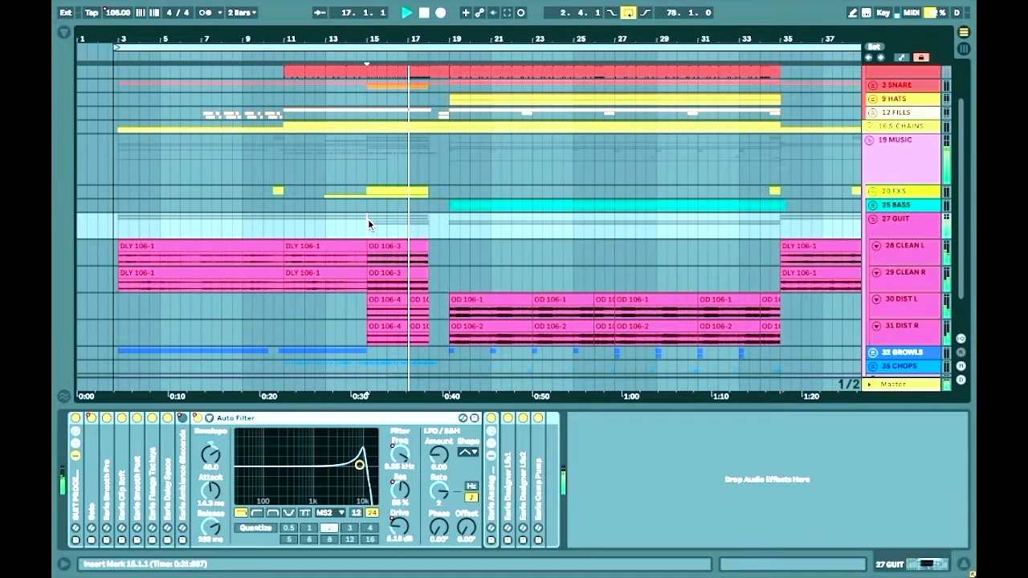
key("space")
double_click(324, 420)
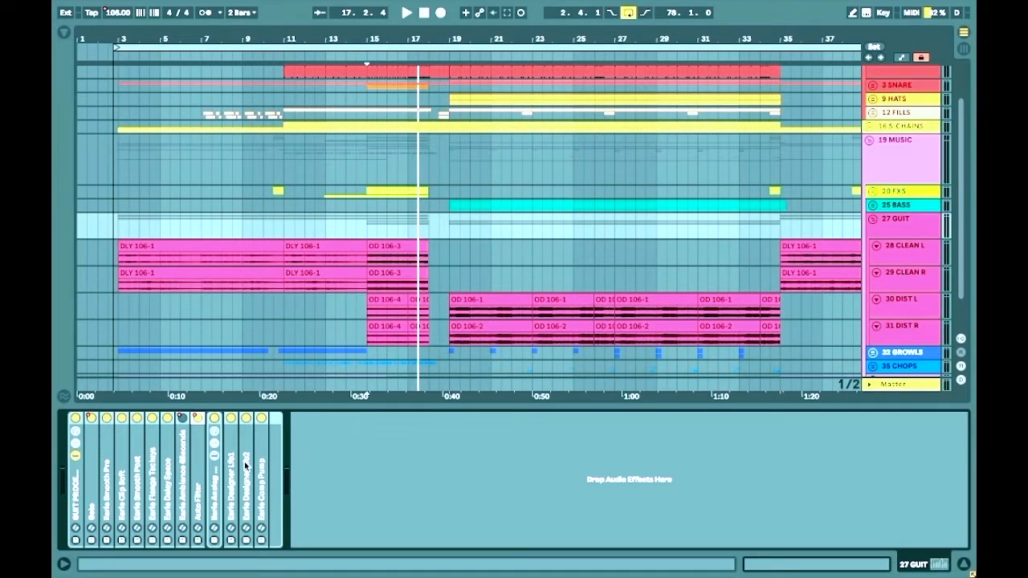
Reveal the devices inside the nested Eerie Analog Heater rack, and hide them again
left_click(215, 454)
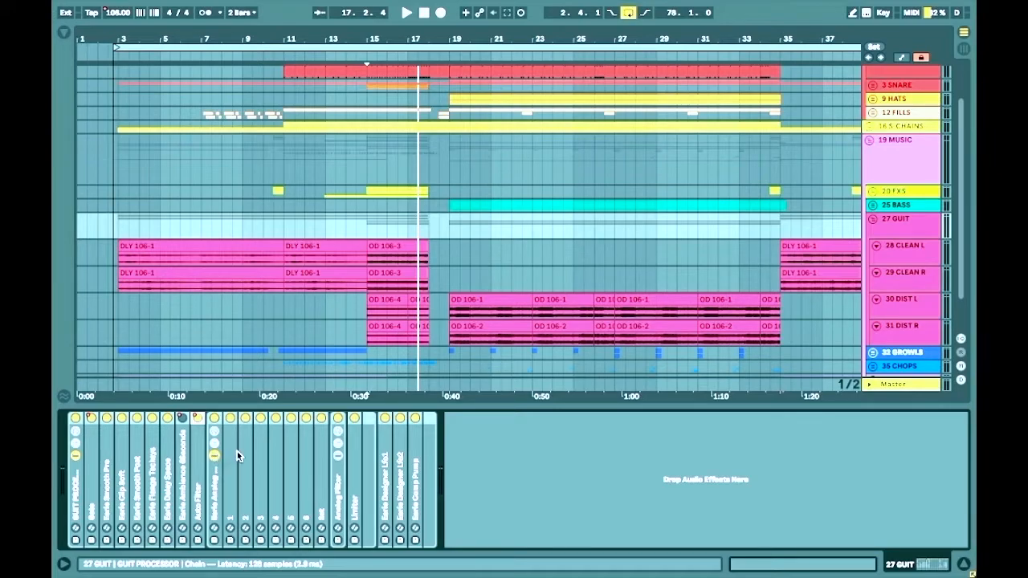
left_click(230, 450)
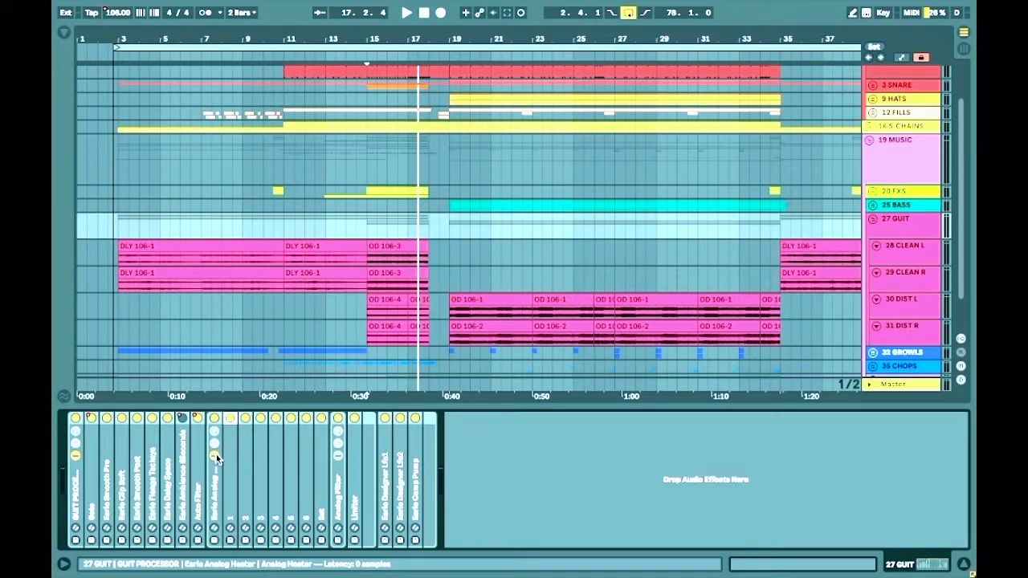
left_click(215, 455)
left_click(215, 455)
left_click(214, 454)
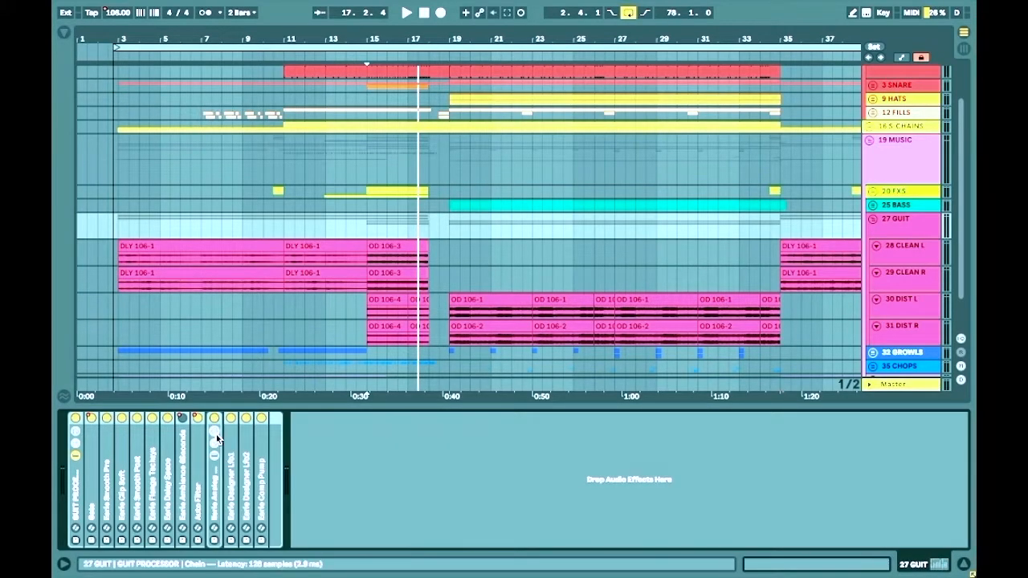
Examine the Eerie Designer Lfo1 and Lfo2 settings in the guitar rack, folding each device again
double_click(236, 441)
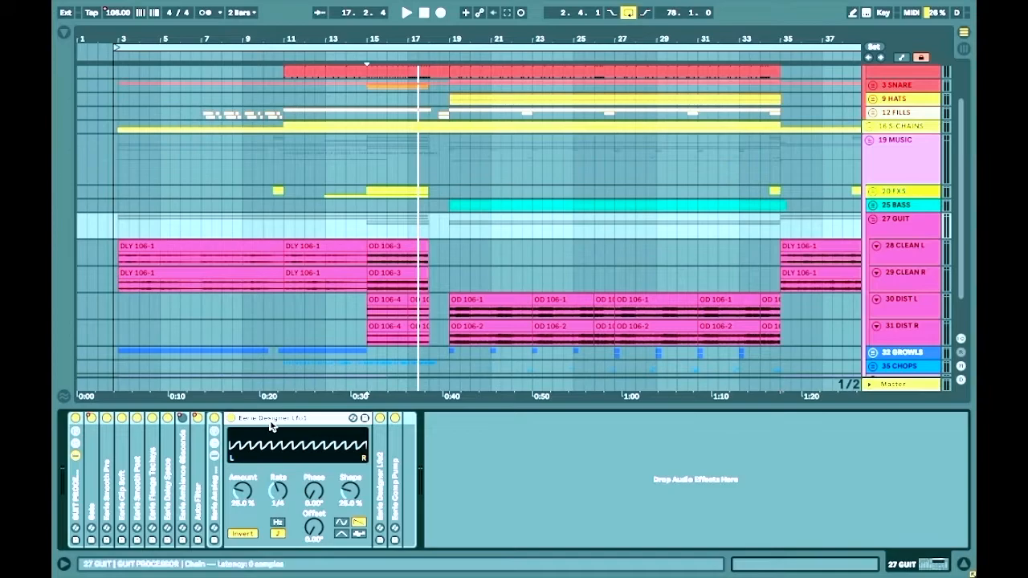
double_click(270, 425)
double_click(259, 440)
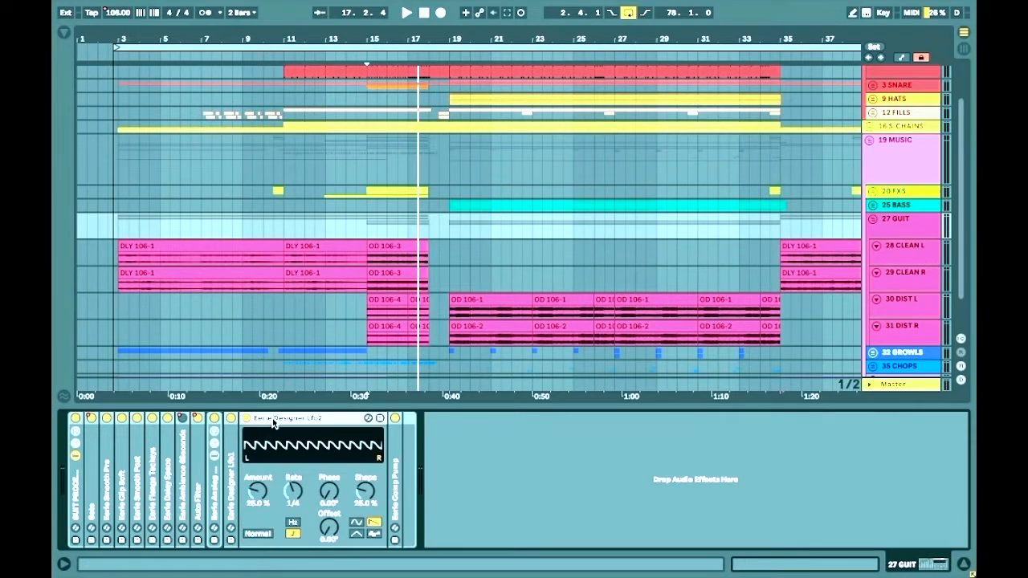
double_click(273, 423)
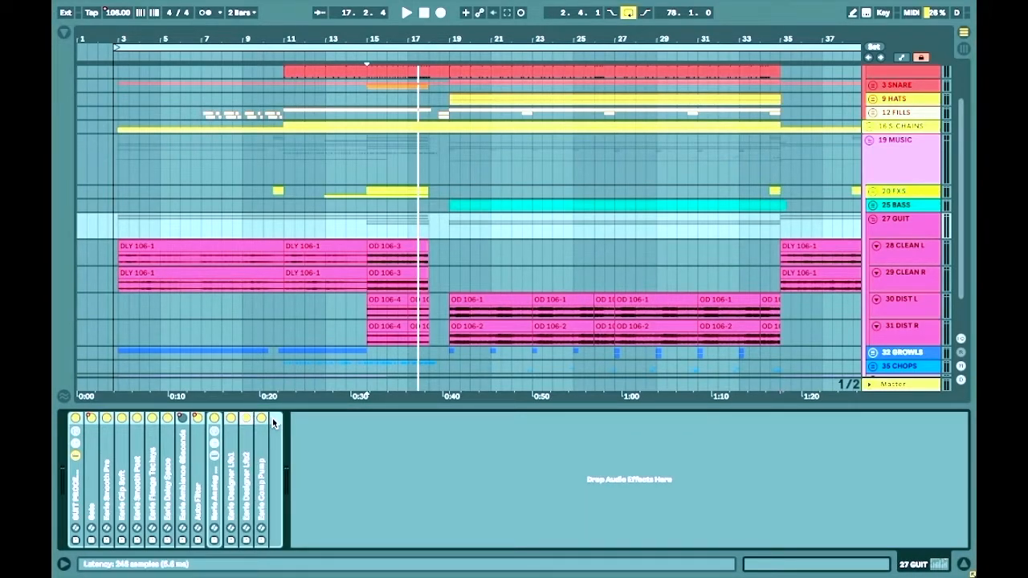
Return to the session mixer and take the GUIT group out of solo
key("super+alt+l")
key("Tab")
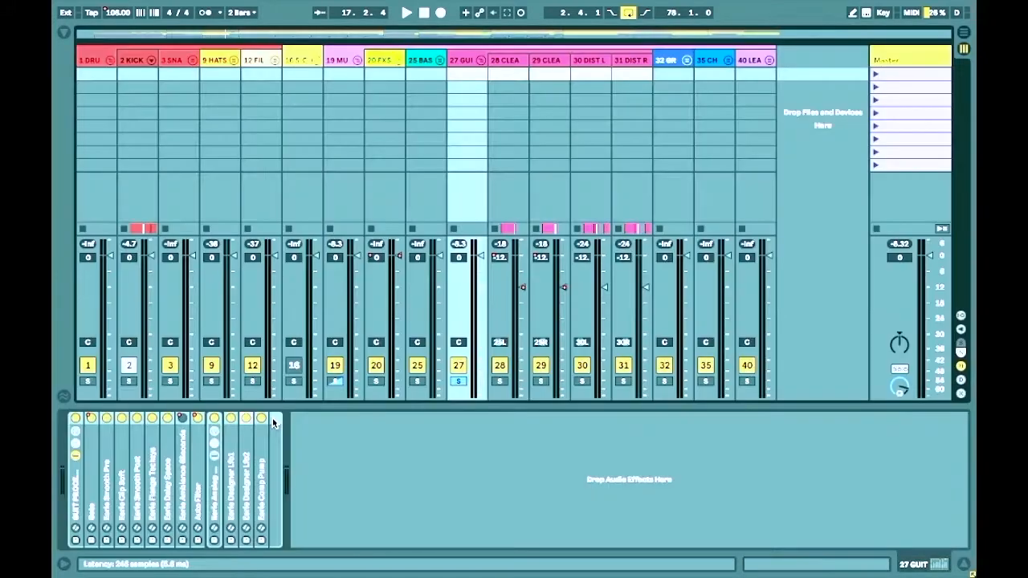
left_click(459, 381)
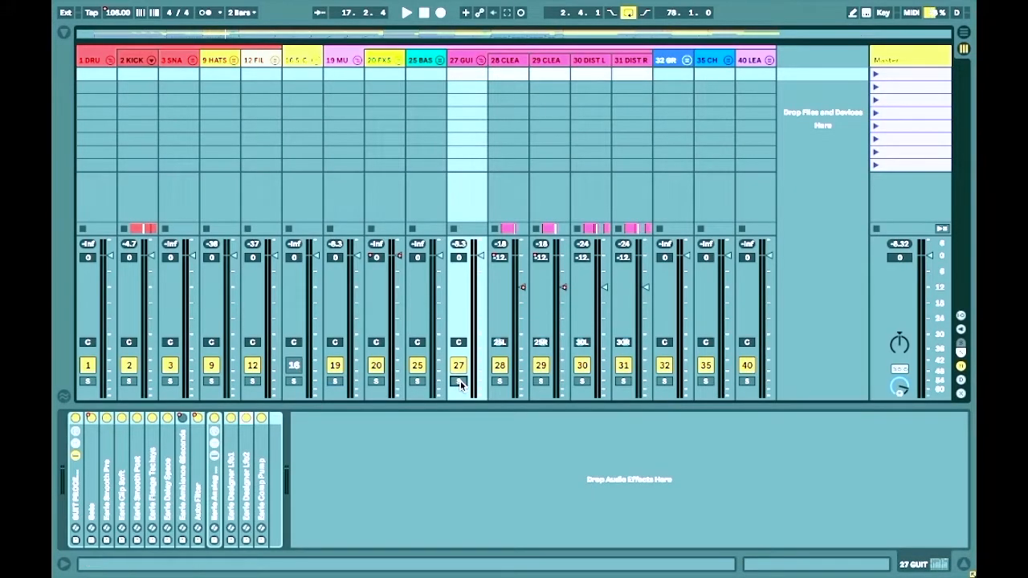